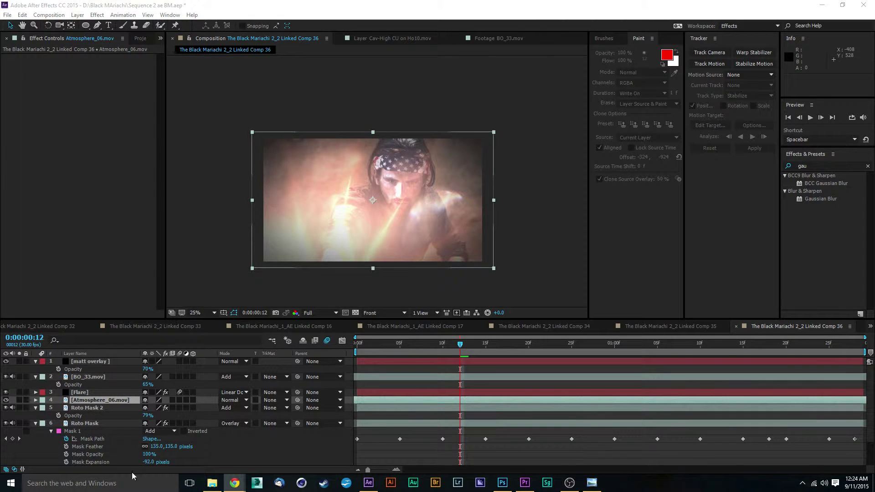
Switch to Chrome and look through the Light Artifacts page and its list of included overlays.
mouse_move(231, 487)
left_click(185, 444)
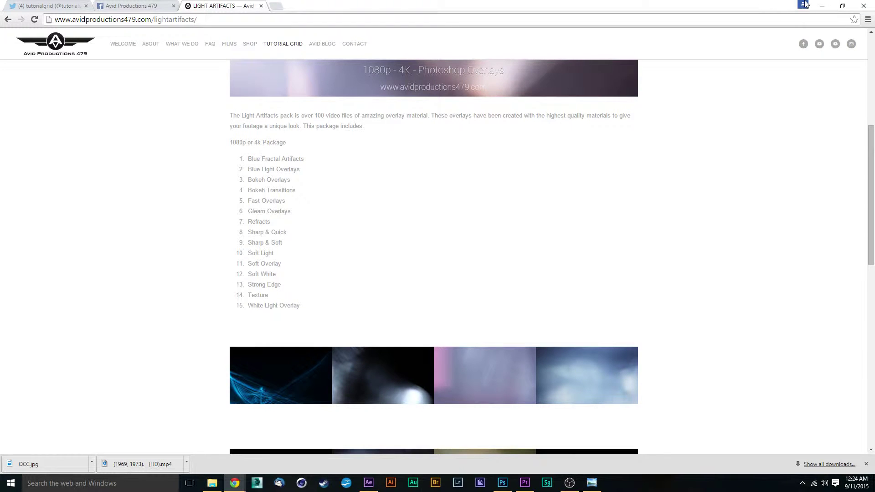
scroll(665, 285, "up", 3)
scroll(648, 292, "down", 15)
scroll(625, 300, "up", 20)
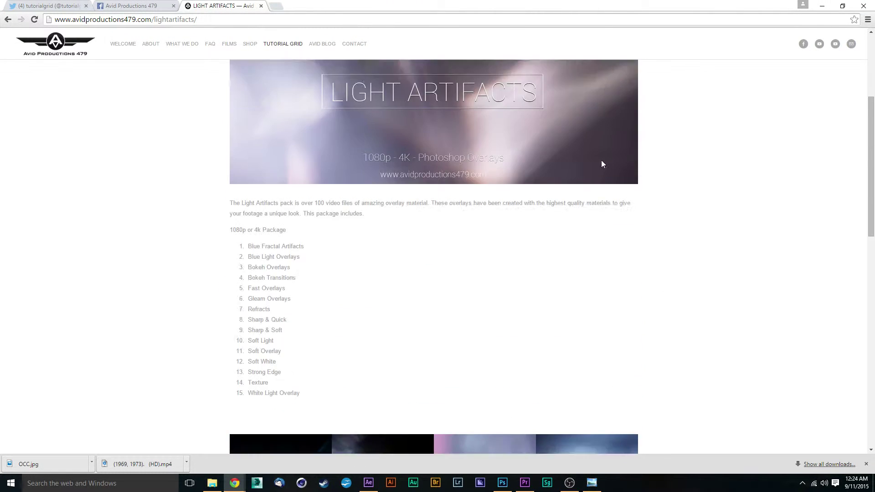
Open the site's Films page, look over the film posters, and return to After Effects.
left_click(230, 44)
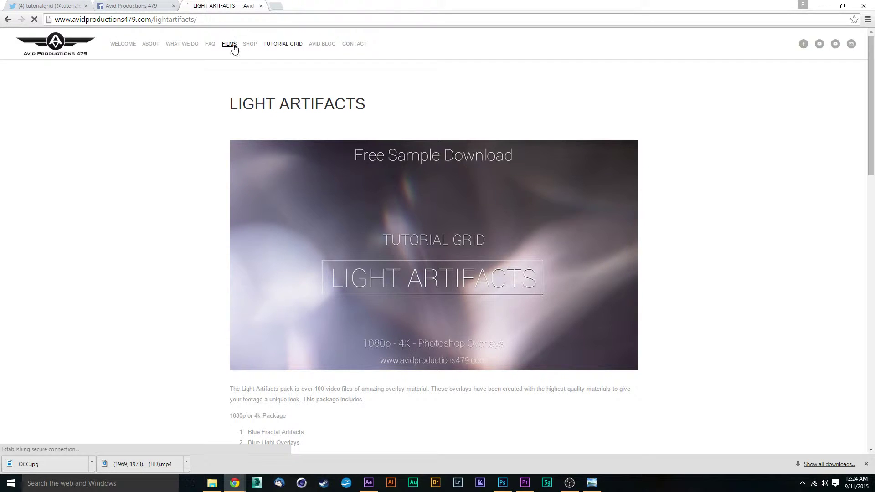
scroll(553, 278, "down", 2)
scroll(492, 247, "up", 2)
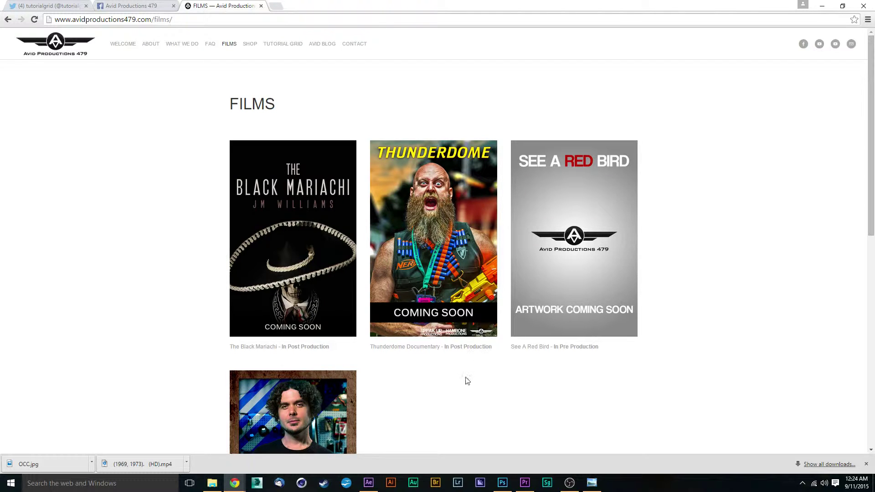
left_click(822, 6)
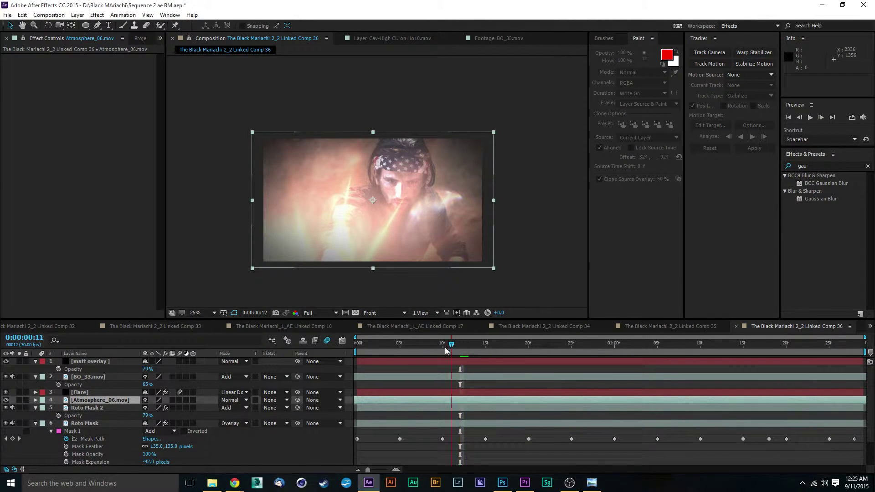
Scrub through and preview the The Black Mariachi 2_2 Linked Comp 36 composition.
left_click_drag(445, 347, 545, 387)
key("space")
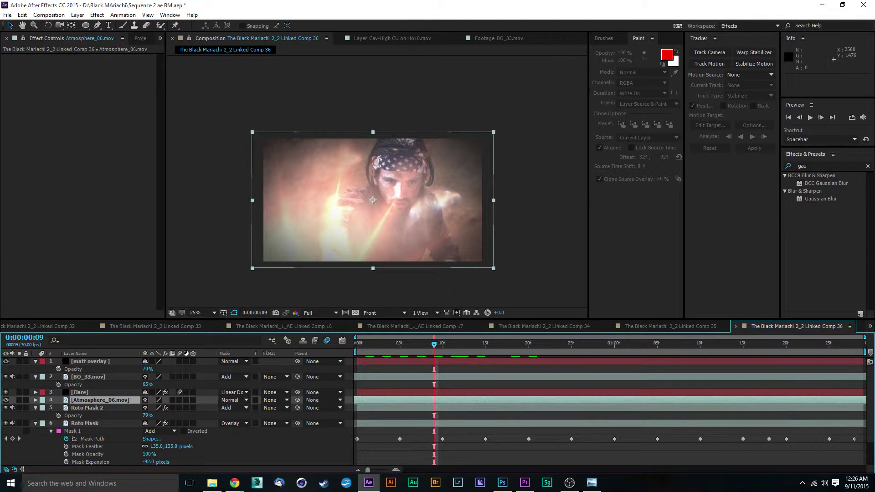
Switch to Chrome and look through the mikeNgary YouTube channel's videos down to the Nintendo Fan Films section.
key("alt+Tab")
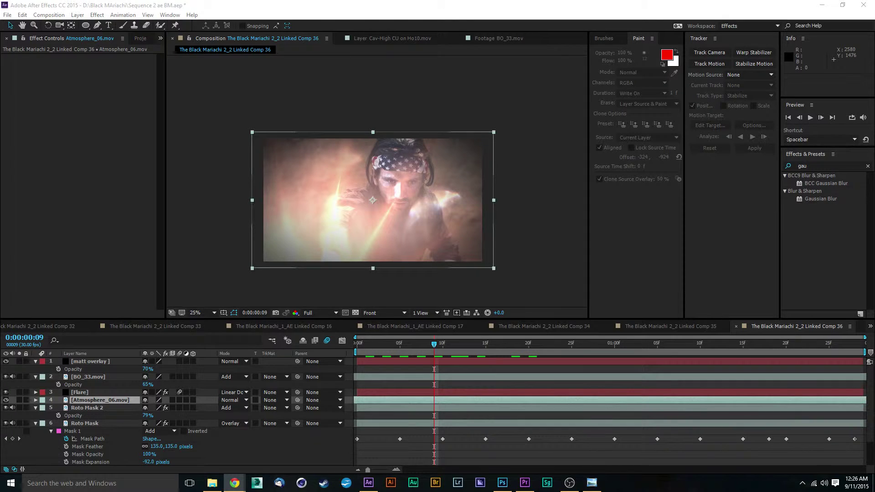
key("alt+Tab")
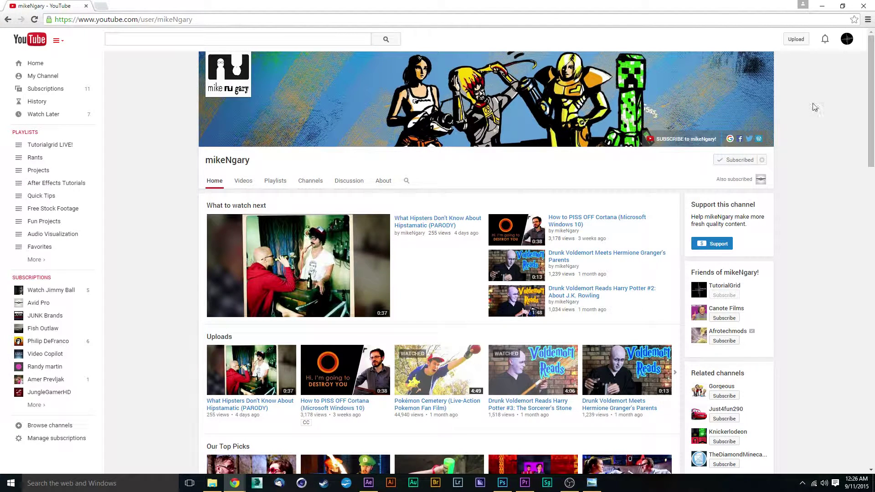
scroll(830, 104, "down", 2)
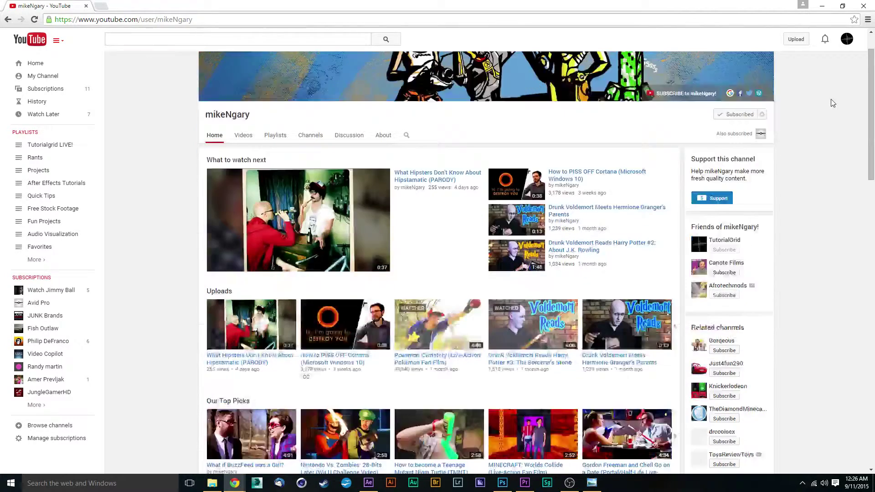
scroll(523, 211, "up", 2)
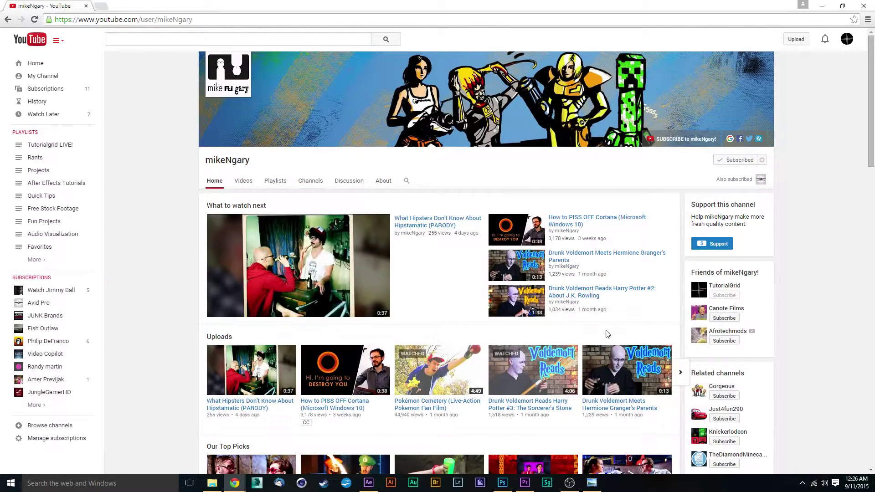
scroll(748, 177, "down", 2)
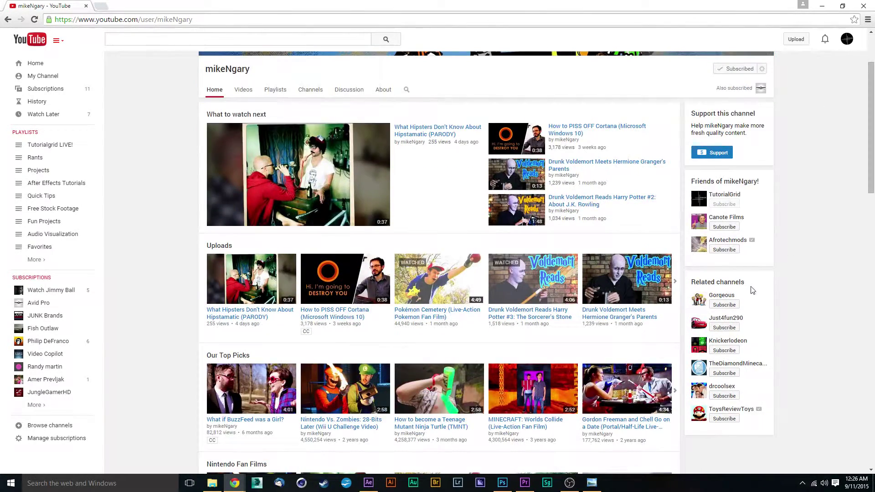
scroll(752, 292, "up", 1)
scroll(767, 295, "down", 2)
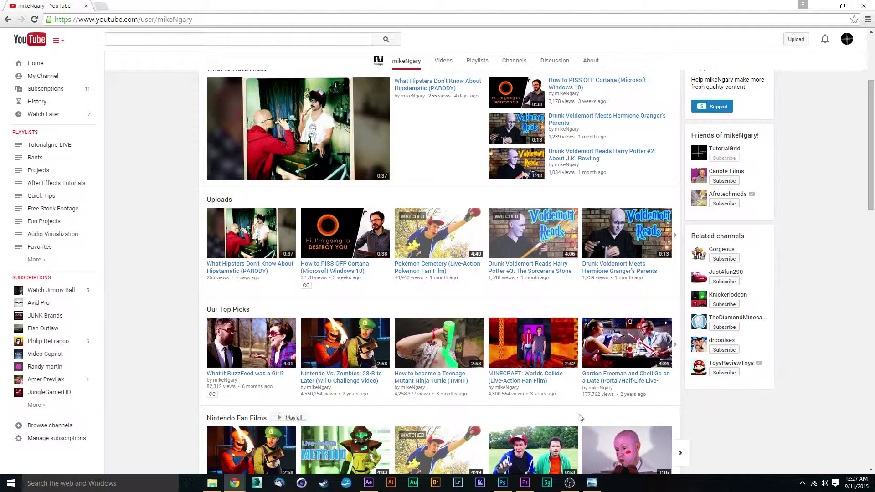
scroll(207, 277, "down", 1)
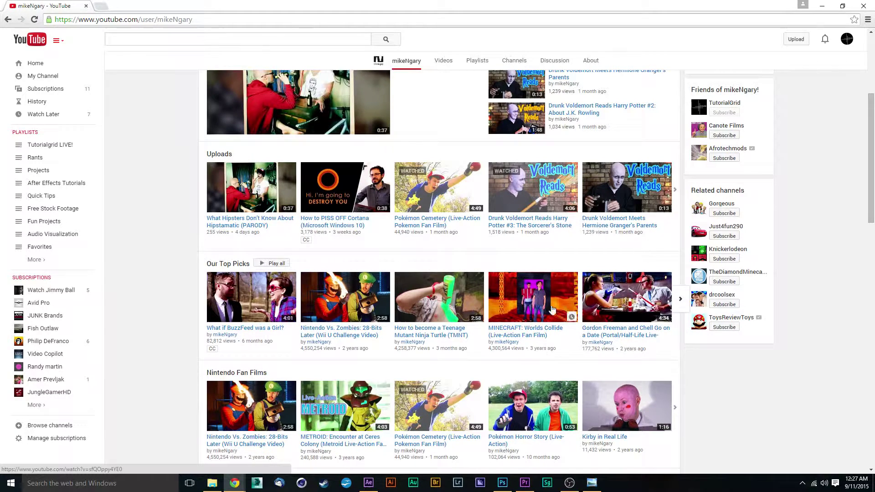
Open the video MINECRAFT: Worlds Collide, skip ahead and pause it at about 0:54, and close the browser window.
left_click(536, 311)
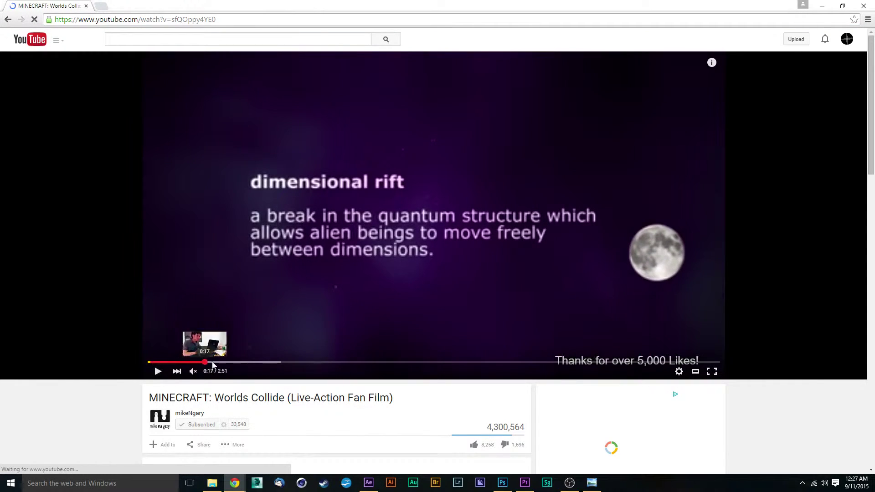
left_click_drag(211, 363, 320, 364)
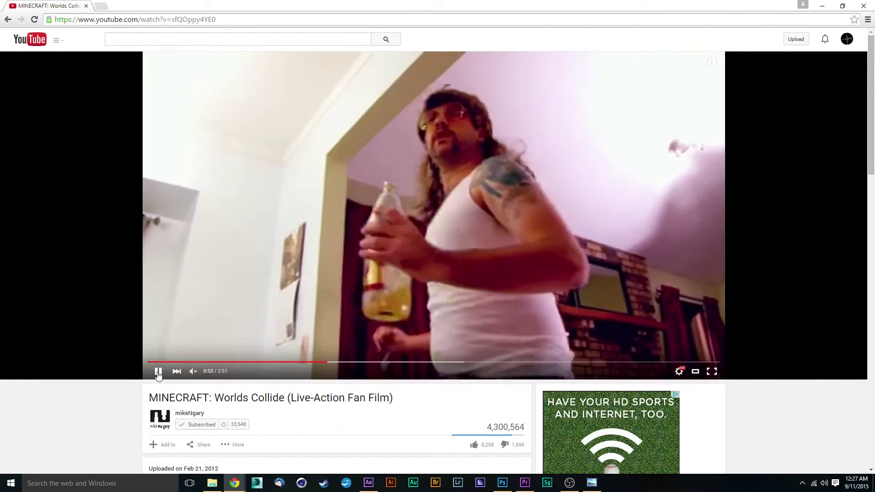
left_click(158, 372)
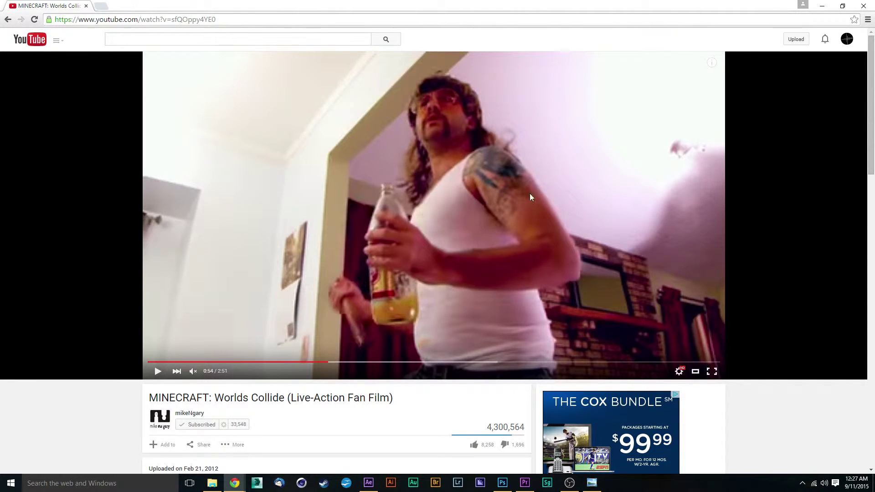
left_click(864, 7)
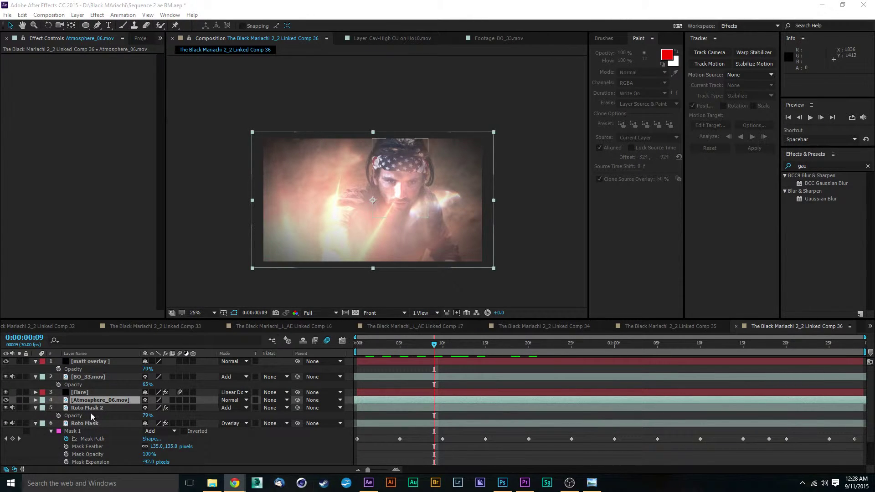
Switch to Premiere Pro, read the comment of marker 68 in Sequence 01, and leave the marker unchanged.
mouse_move(570, 483)
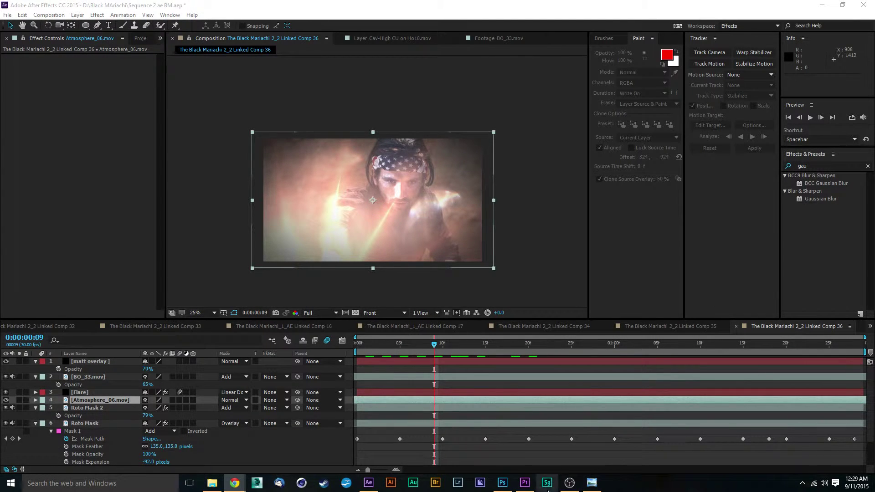
left_click(525, 484)
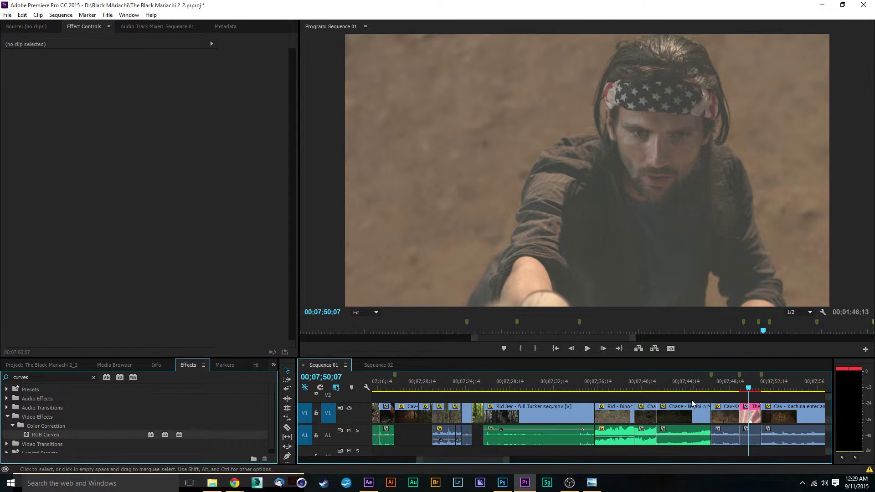
left_click(719, 390)
left_click_drag(719, 390, 715, 391)
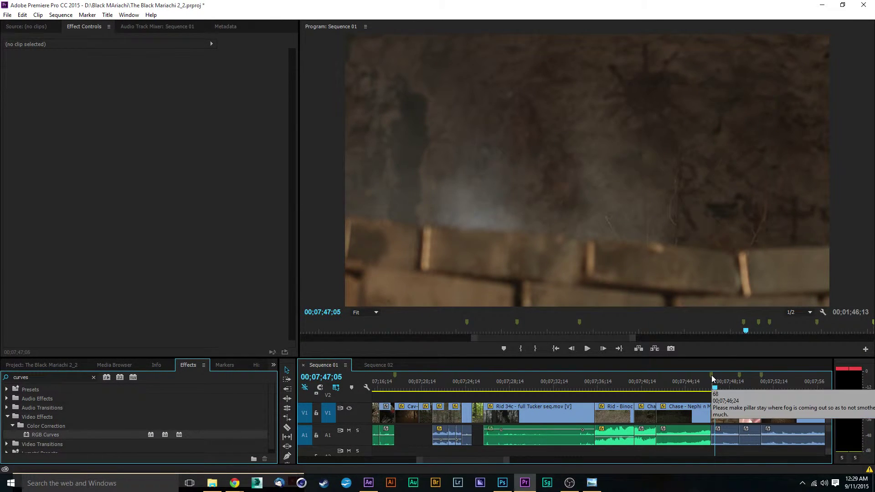
double_click(711, 375)
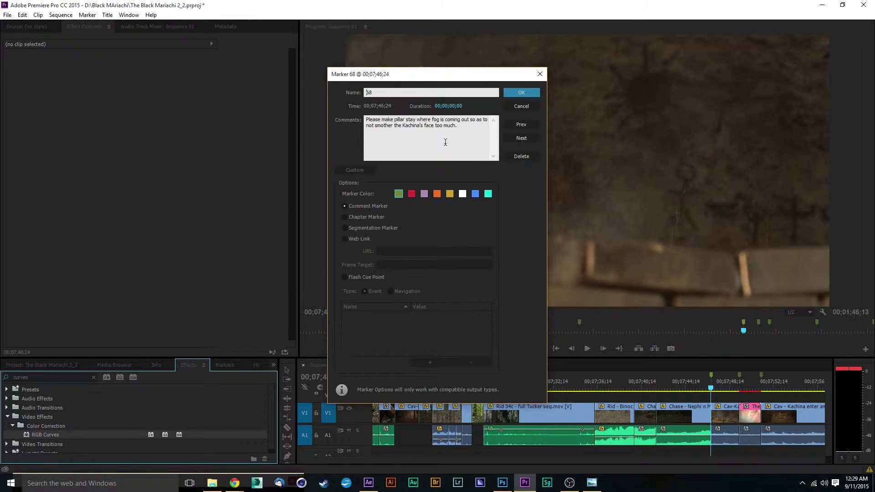
left_click(522, 108)
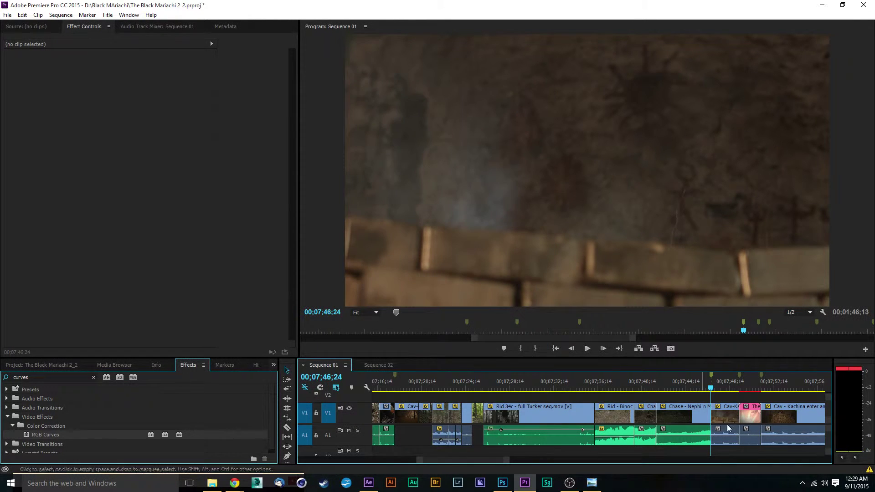
View the marked shots of the brick pyramid in Sequence 01 at 00;07;18;05 and 00;07;07;08.
left_click(397, 390)
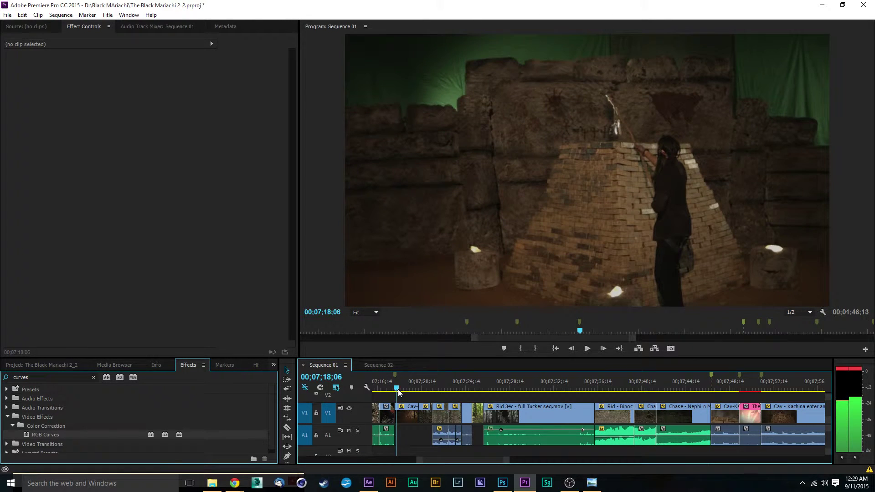
key("Left")
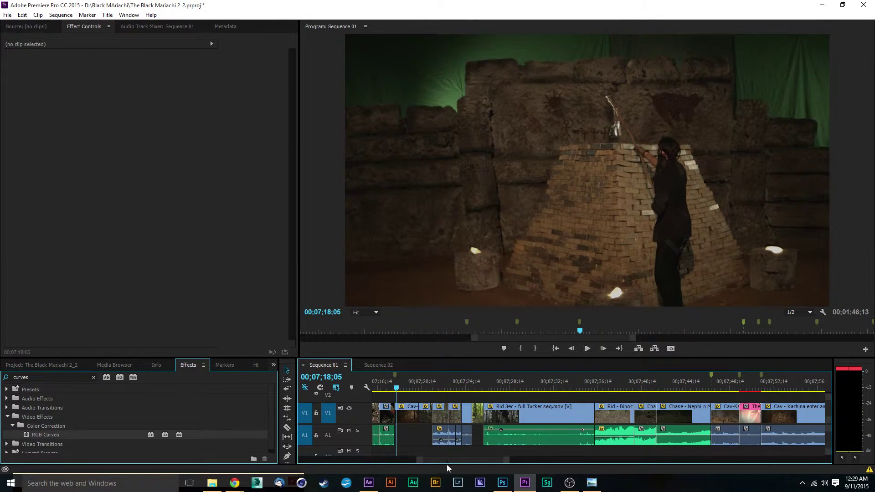
left_click_drag(446, 461, 437, 459)
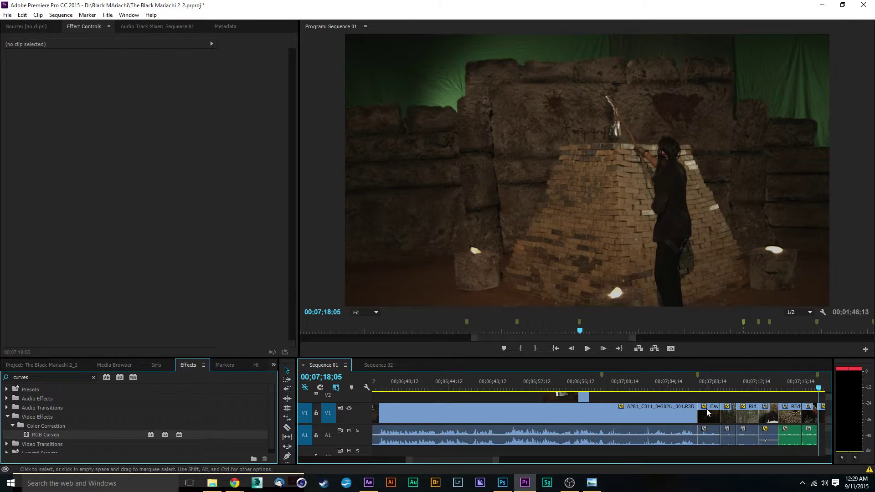
left_click(697, 388)
left_click(699, 388)
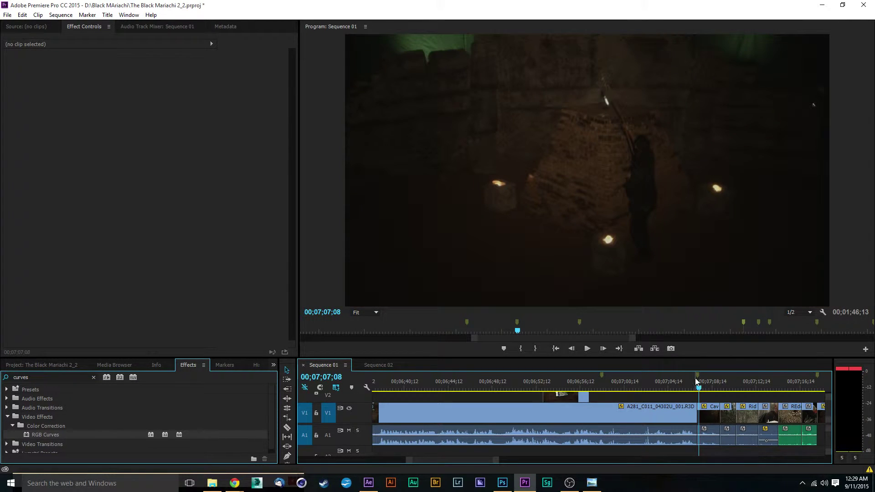
mouse_move(698, 376)
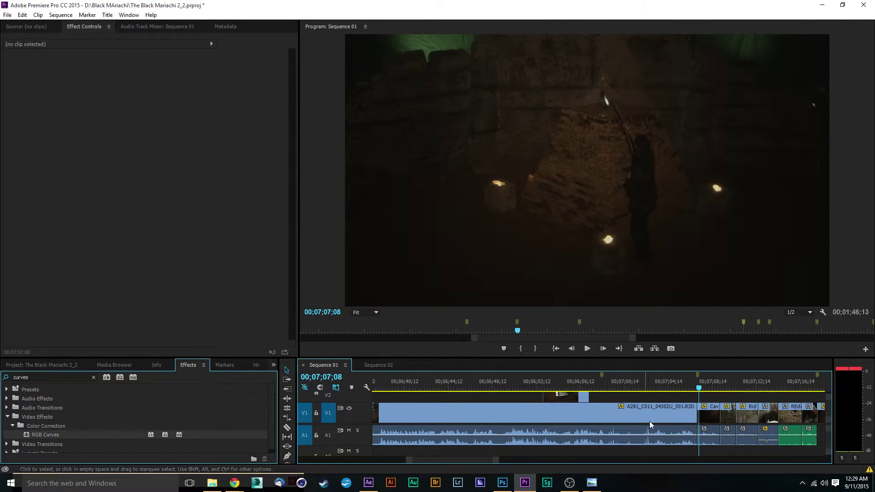
scroll(456, 457, "down", 5)
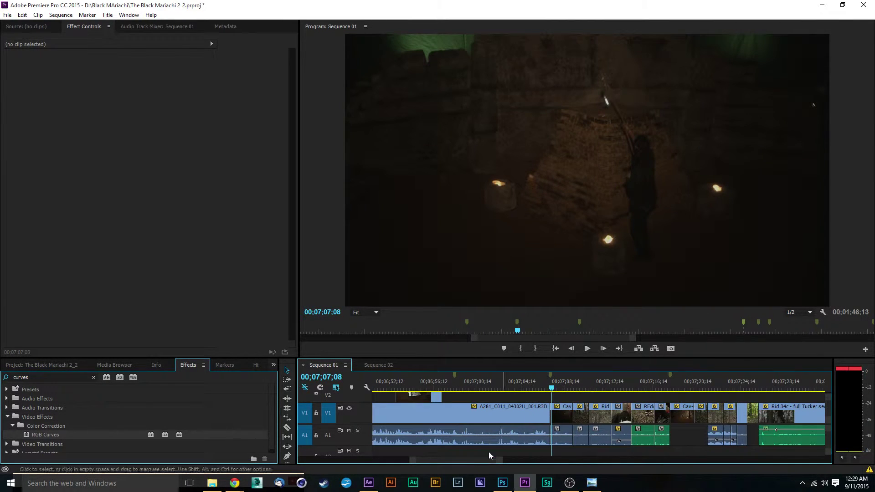
mouse_move(552, 378)
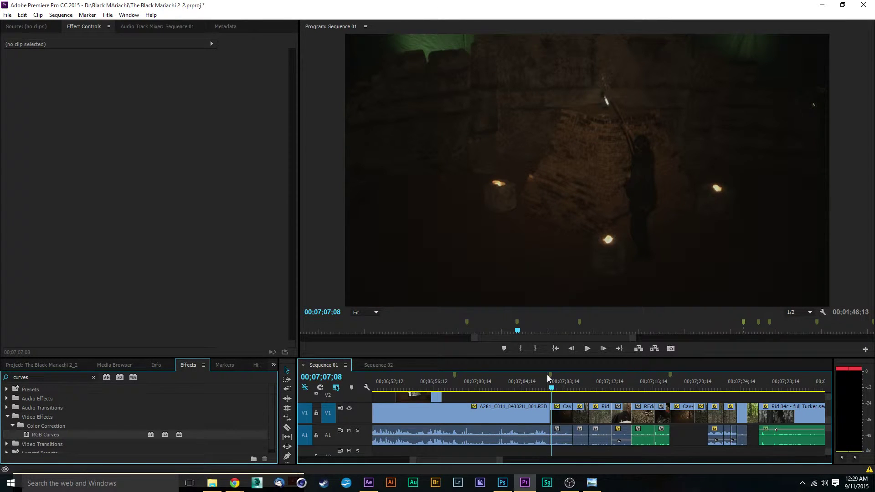
Go to the marker near 00;06;58;14 and reveal the source file of clip A281_C011_04302U_001.R3D in Explorer.
left_click_drag(501, 385, 457, 384)
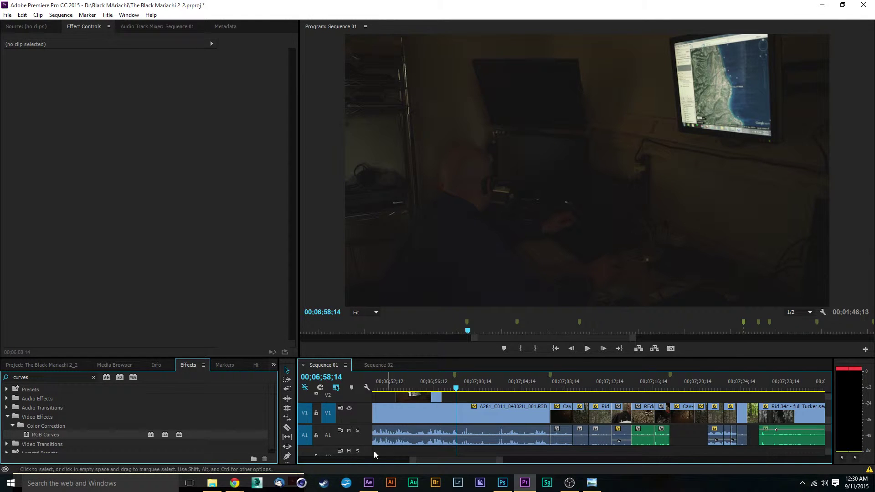
scroll(412, 463, "up", 5)
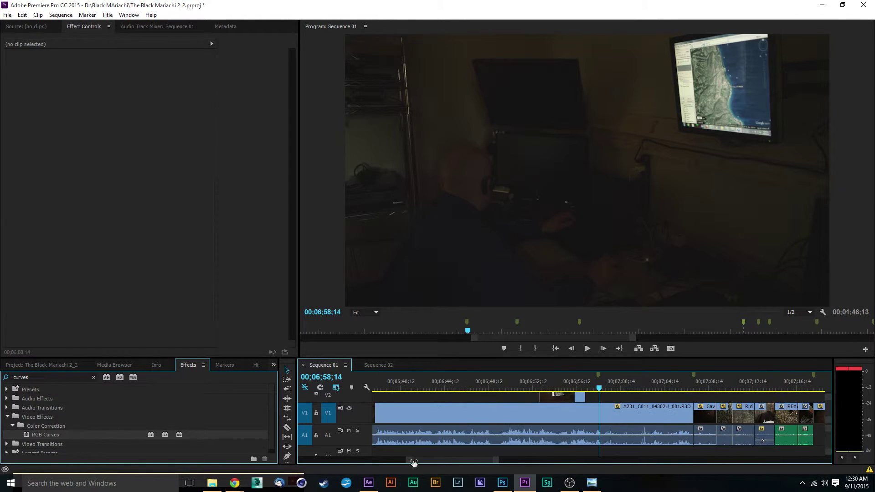
right_click(627, 418)
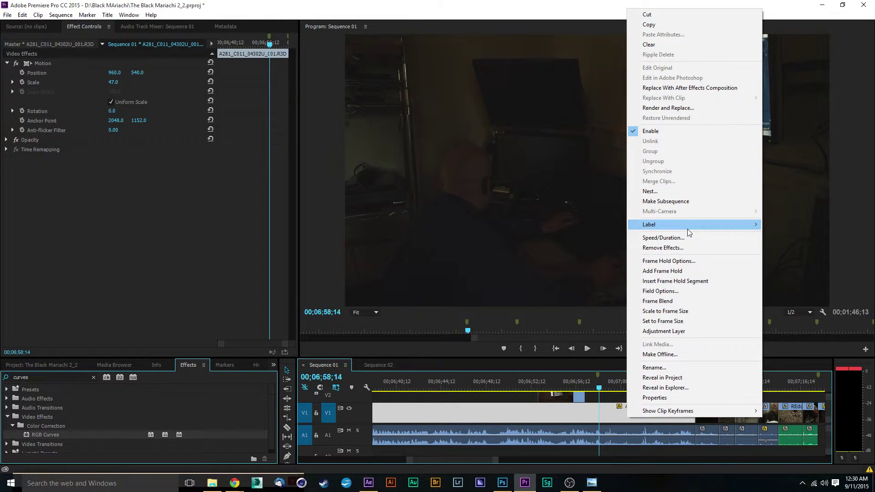
left_click(668, 388)
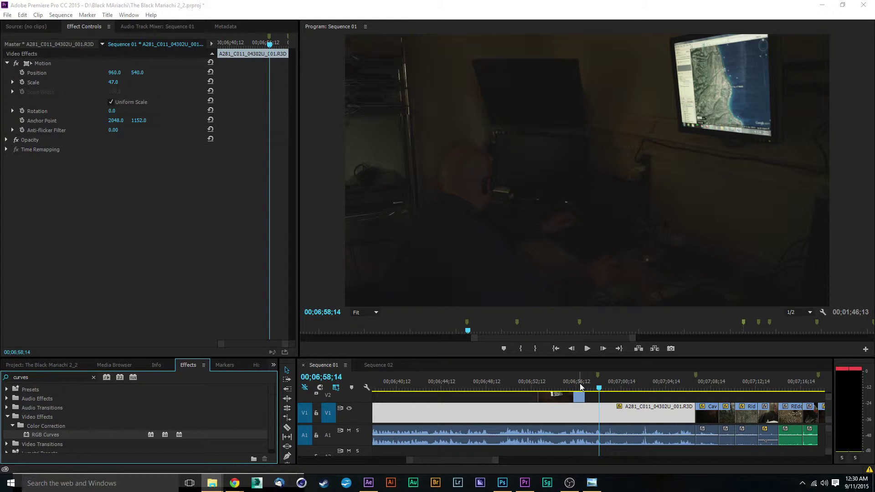
Scrub through the computer monitor clip and park the playhead at 00;06;58;15.
left_click(459, 389)
left_click_drag(460, 403, 595, 379)
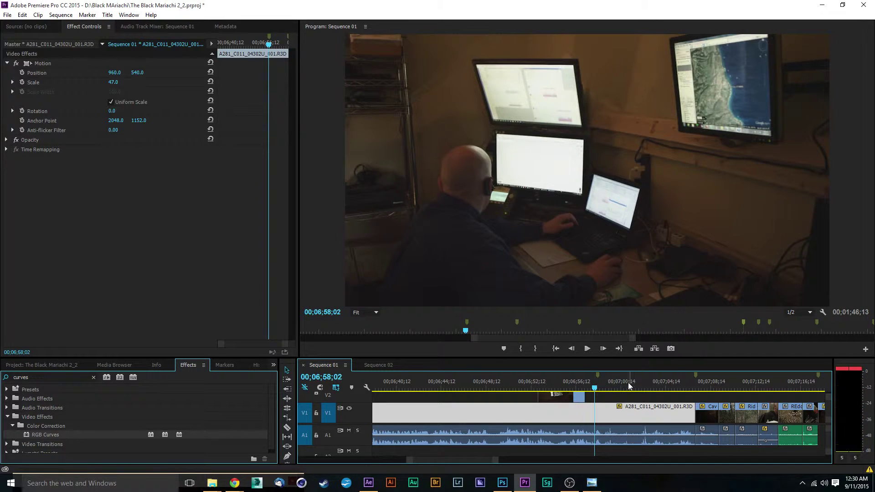
left_click(601, 390)
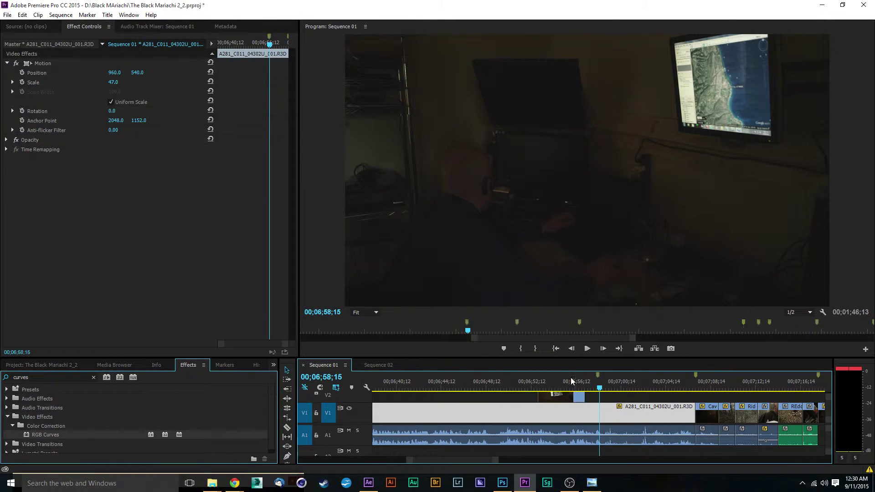
Scrub back through the computer monitor clip in Sequence 01 and park the playhead at 00;07;02;12.
left_click(506, 388)
left_click_drag(508, 388, 642, 386)
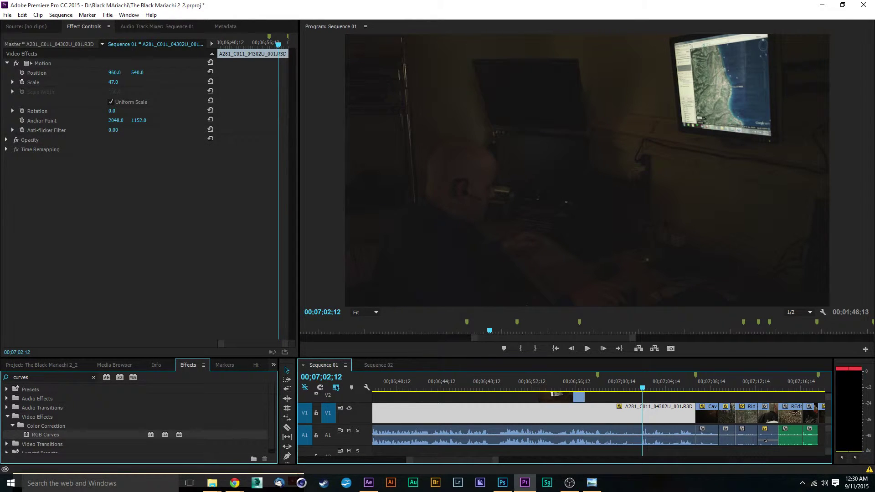
Switch to After Effects and create a 3840 x 2160 composition named Comp 1 at 23.976 frames per second.
key("alt+Tab")
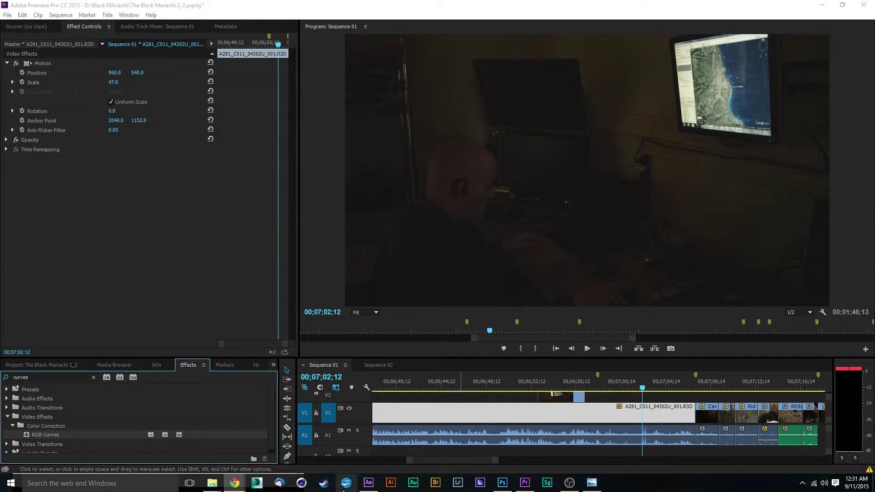
left_click(368, 483)
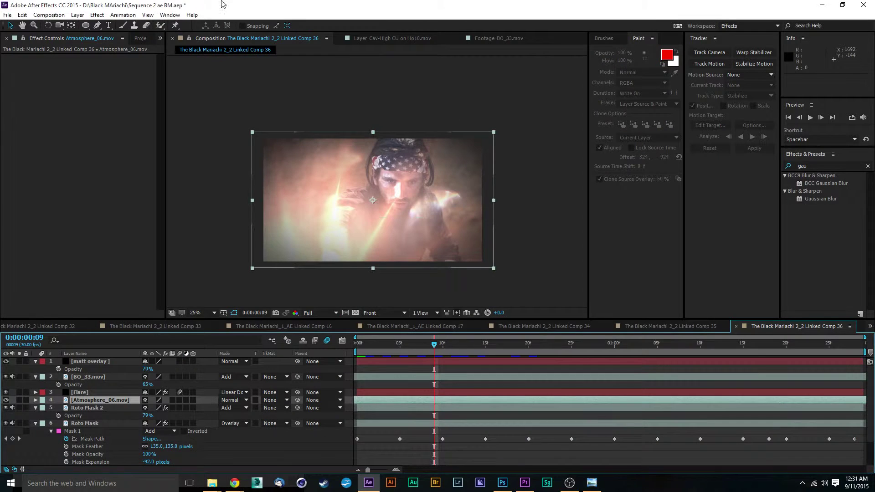
left_click(8, 15)
left_click(8, 14)
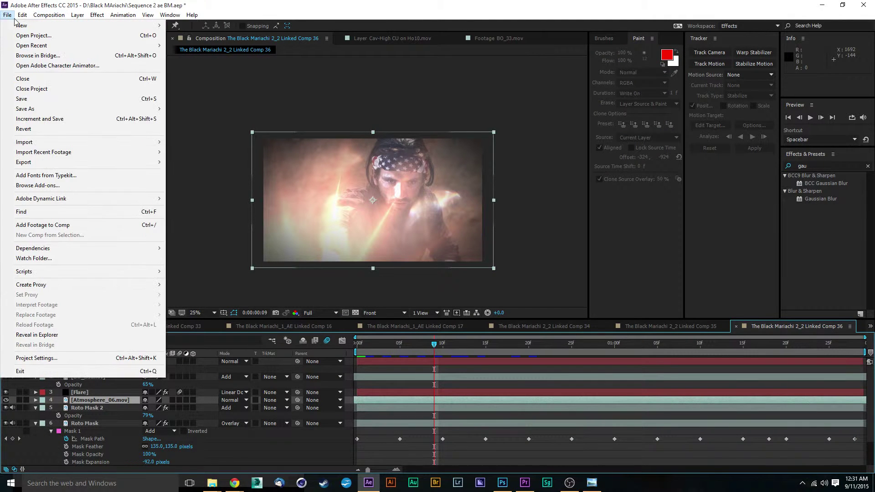
left_click(50, 25)
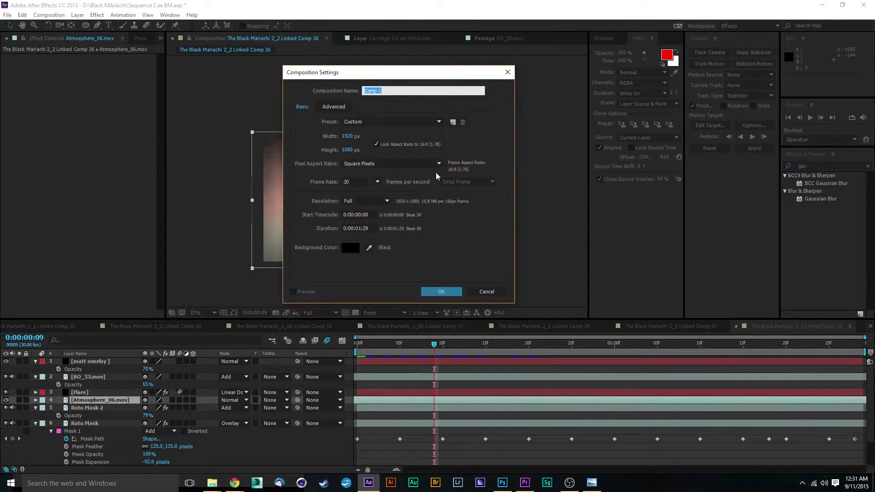
left_click(347, 136)
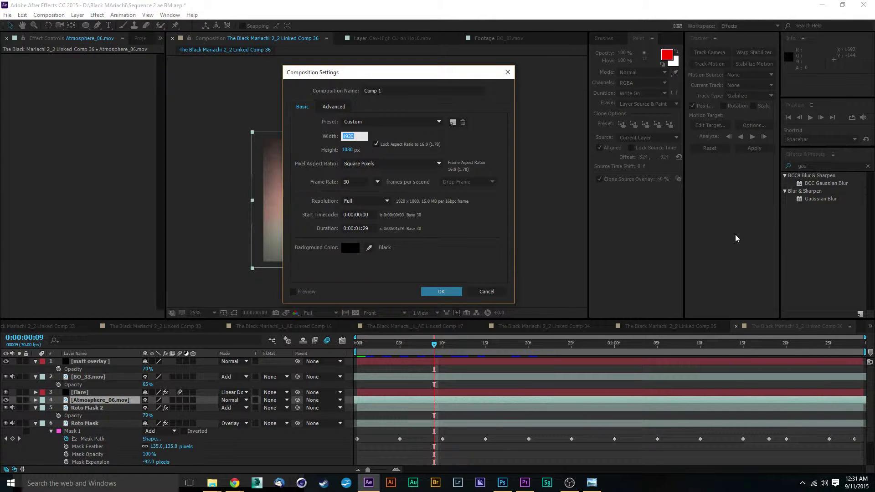
type("3840")
left_click(457, 151)
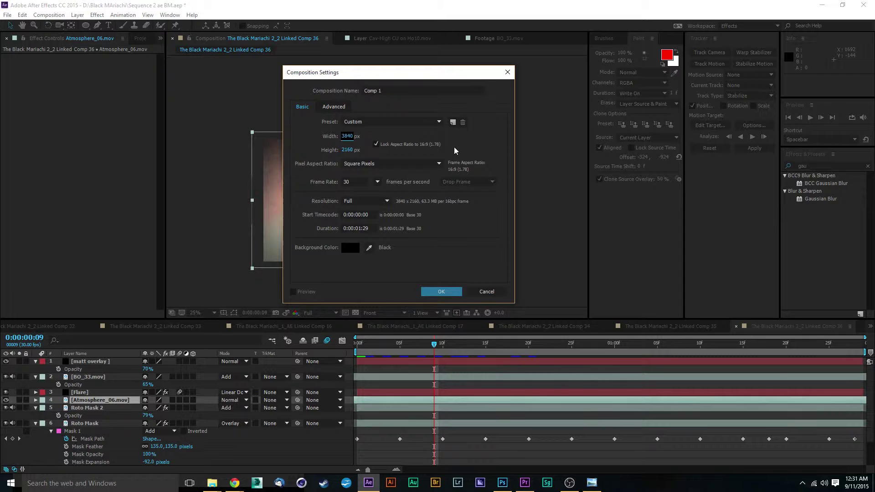
left_click(378, 181)
left_click(395, 223)
left_click(446, 293)
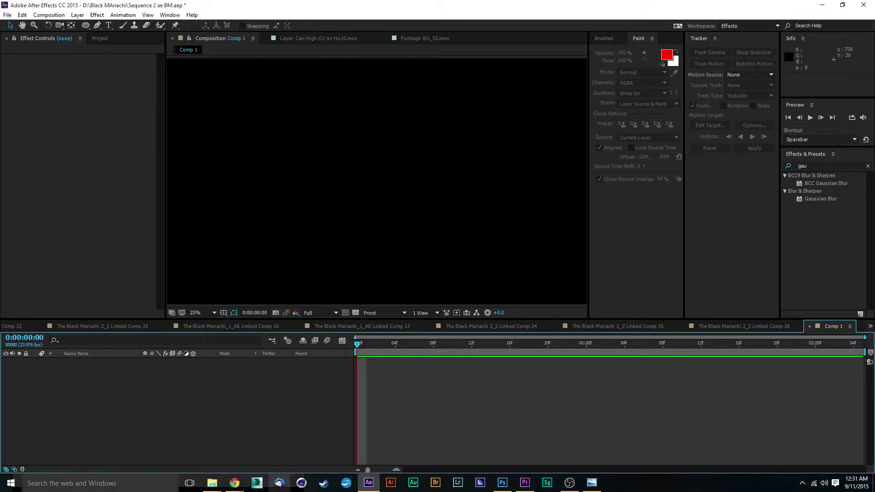
Create a project folder named Red Footage.
mouse_move(213, 483)
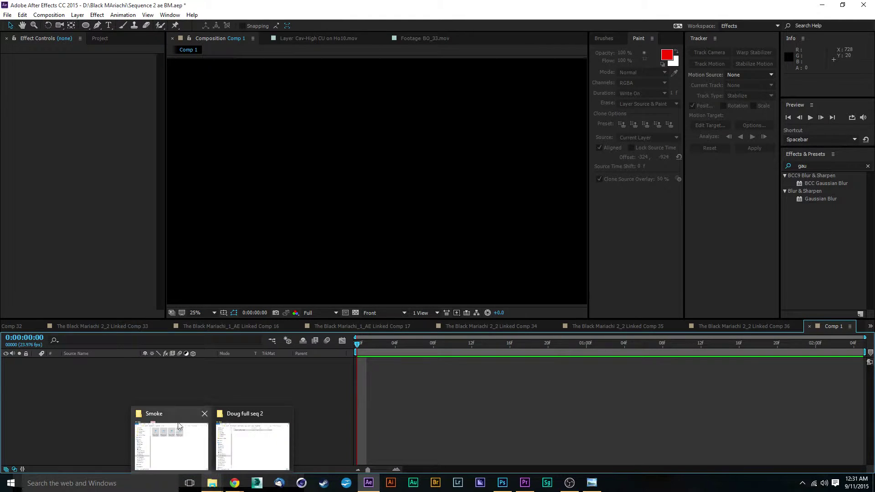
left_click(99, 37)
scroll(54, 255, "down", 10)
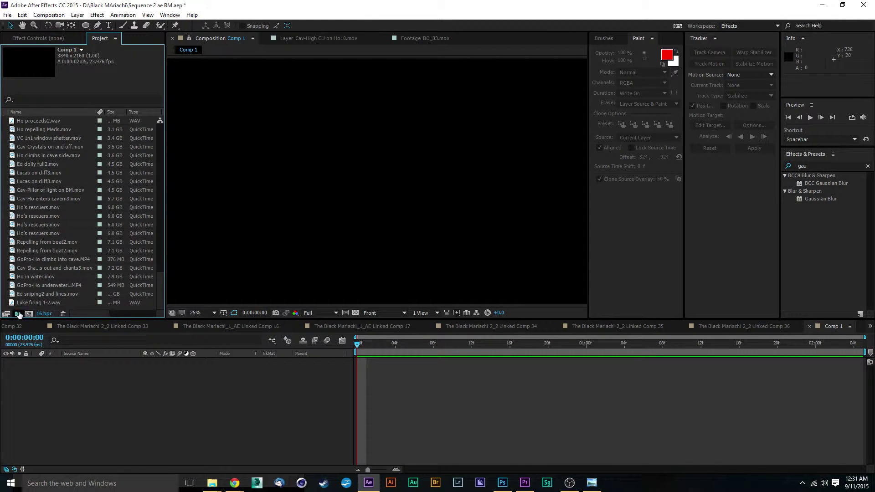
left_click(18, 314)
type("Red")
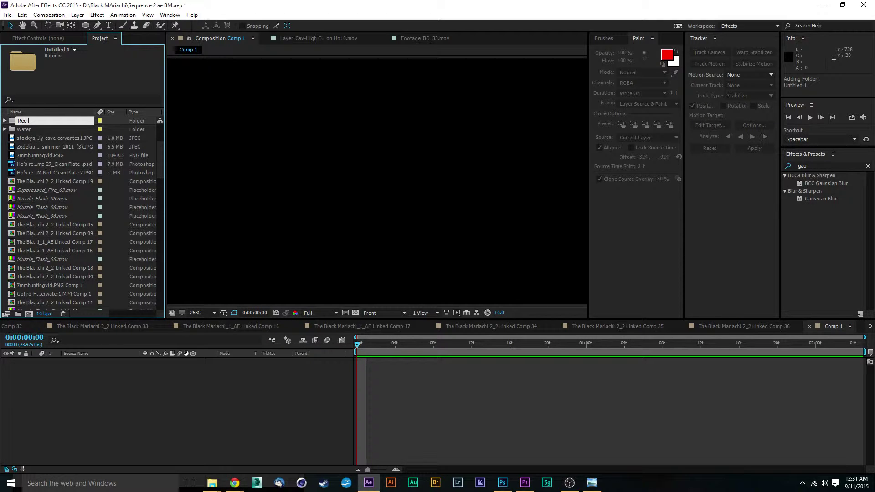
type(" Footage")
key("Return")
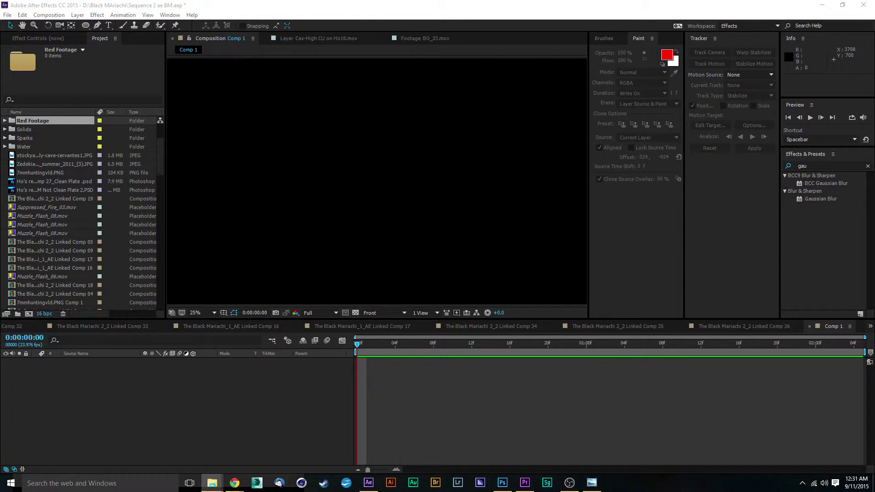
Import A281_C011_04302U_001.R3D from Explorer into the Red Footage folder and add it as a layer in Comp 1.
left_click_drag(23, 73, 44, 195)
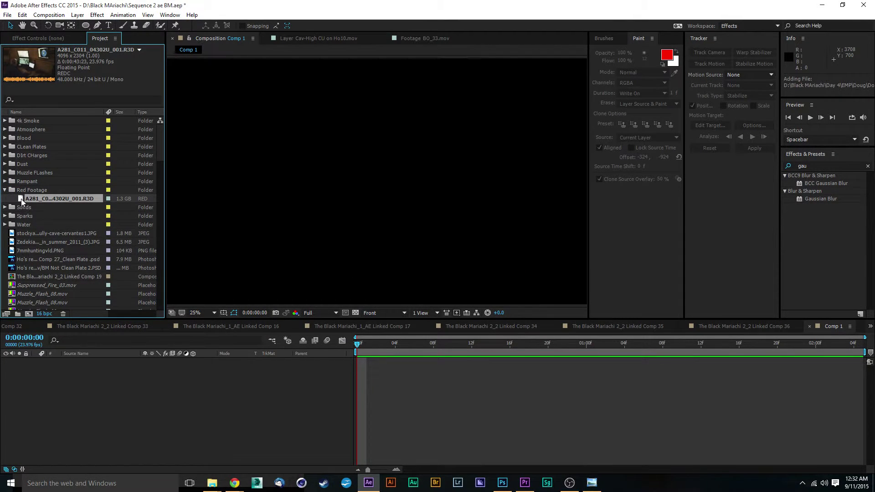
left_click_drag(23, 199, 59, 401)
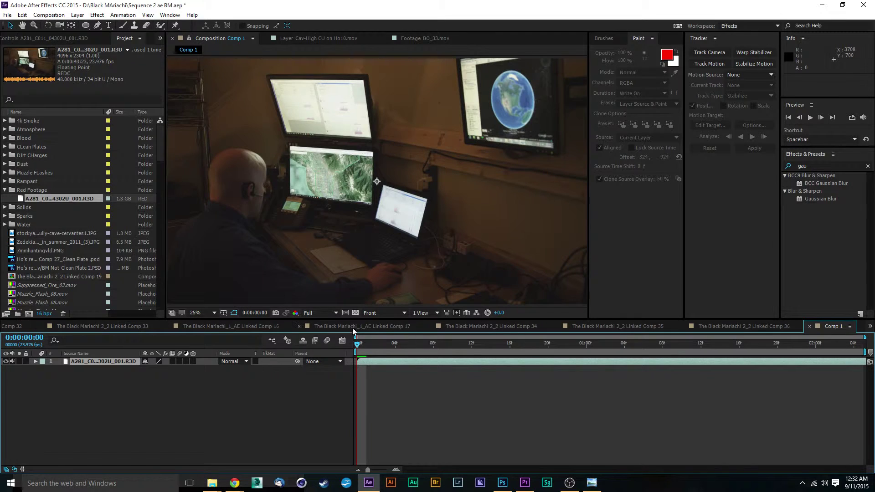
Scrub through the R3D clip in Comp 1 and park the playhead at 0:00:01:13.
left_click_drag(359, 348, 756, 377)
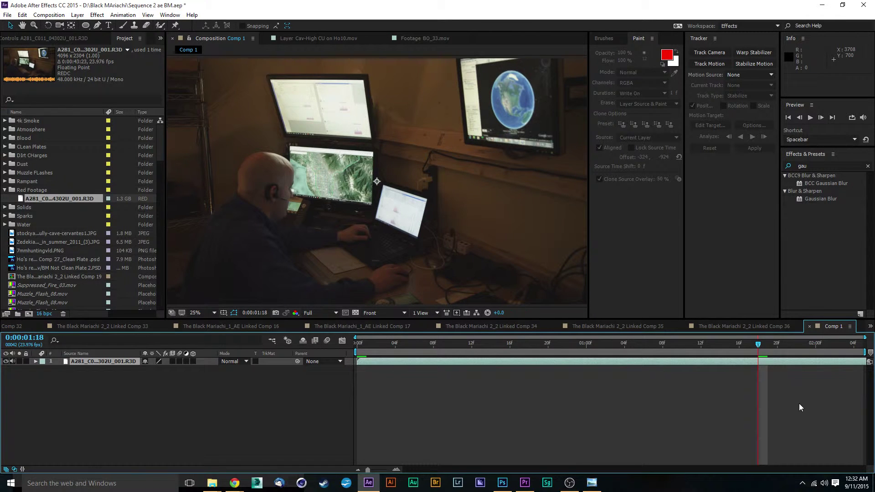
left_click(393, 313)
left_click(299, 418)
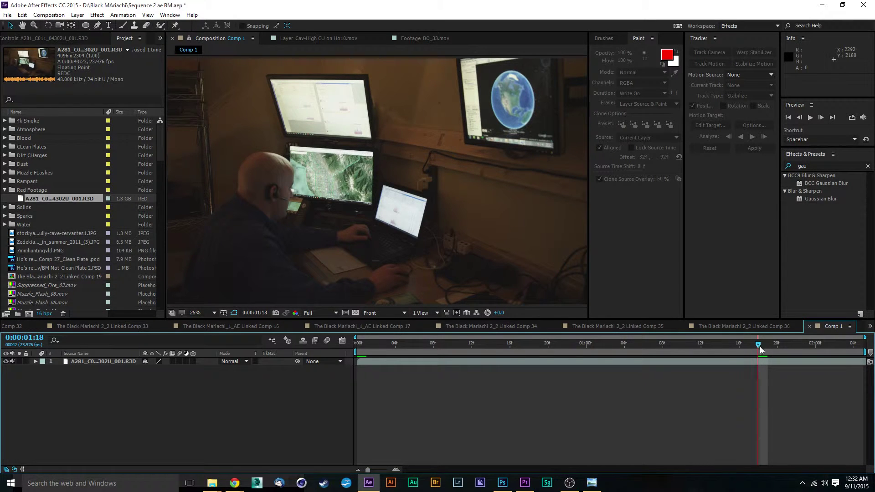
left_click_drag(759, 350, 797, 349)
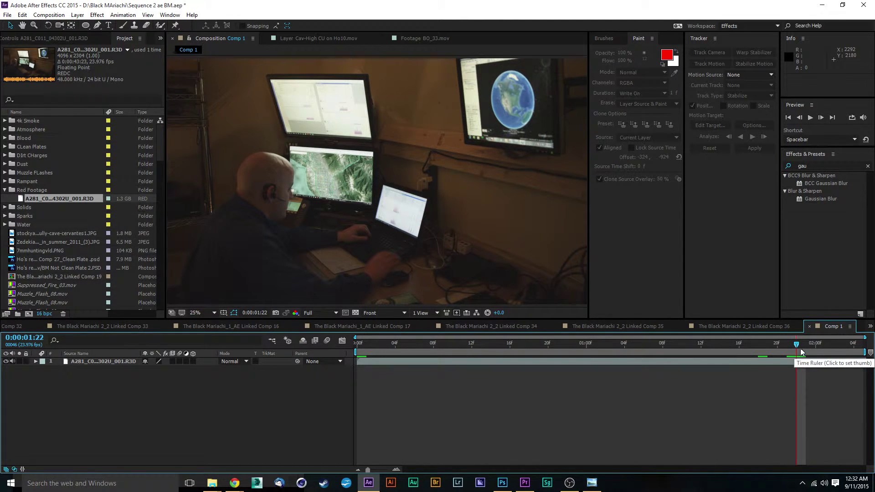
left_click_drag(799, 347, 808, 349)
key("space")
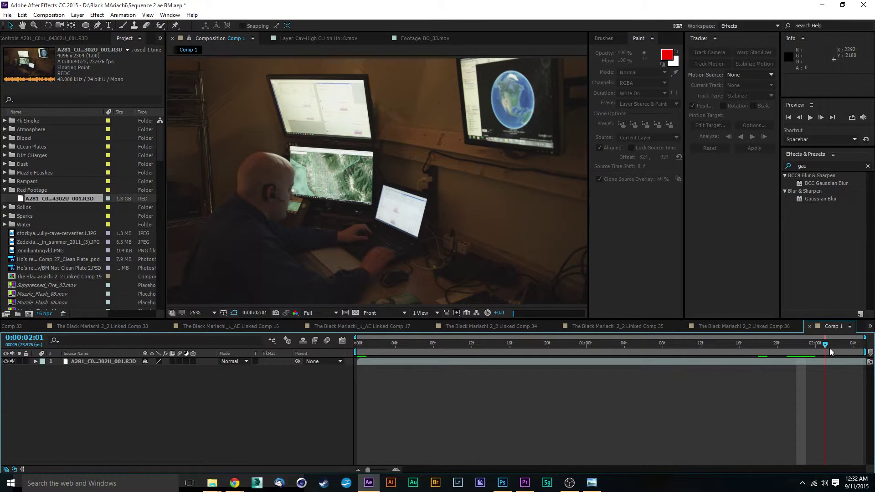
left_click(711, 345)
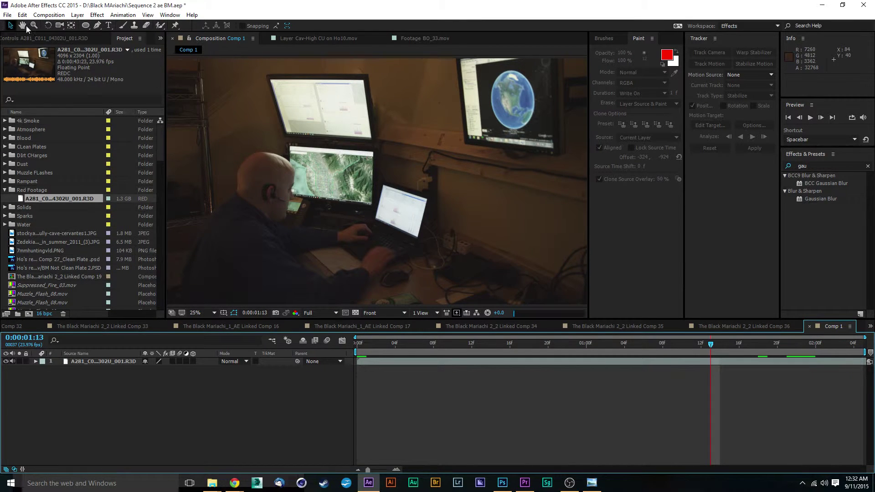
Set Comp 1's duration to 0:00:20:05 and show its full length in the timeline.
left_click(49, 14)
left_click(73, 39)
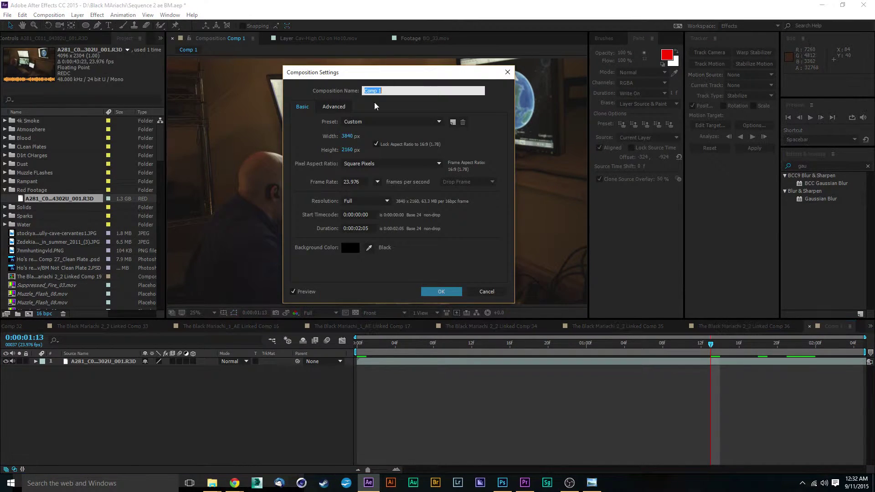
left_click(360, 228)
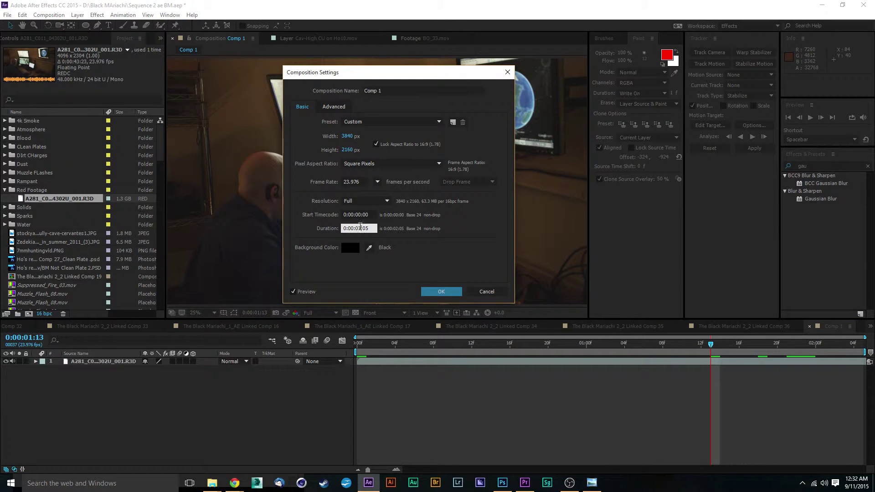
key("BackSpace")
key("Left")
key("Left")
left_click(444, 291)
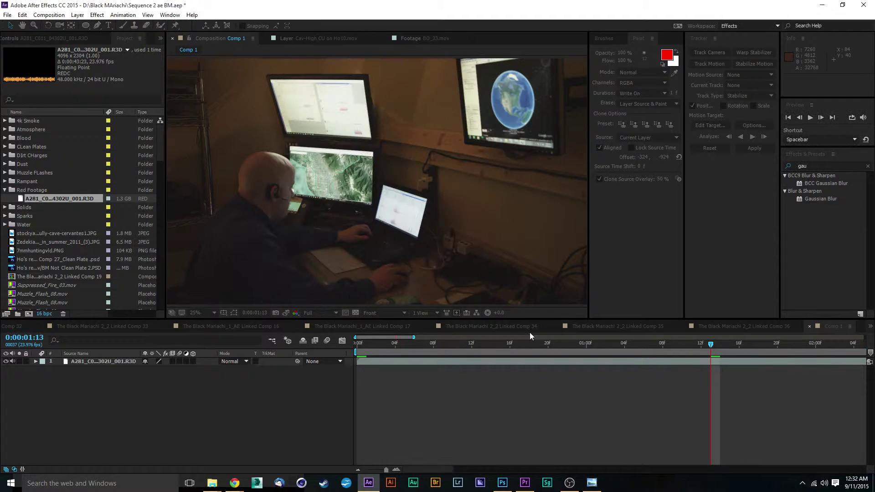
left_click_drag(387, 470, 359, 475)
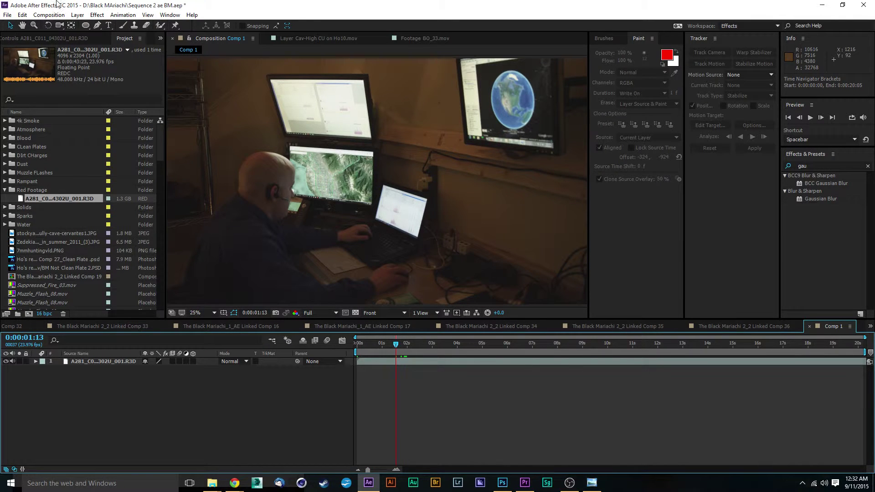
Set Comp 1's duration to 0:00:50:05 and fit the whole R3D clip in the timeline.
left_click(49, 15)
left_click(58, 39)
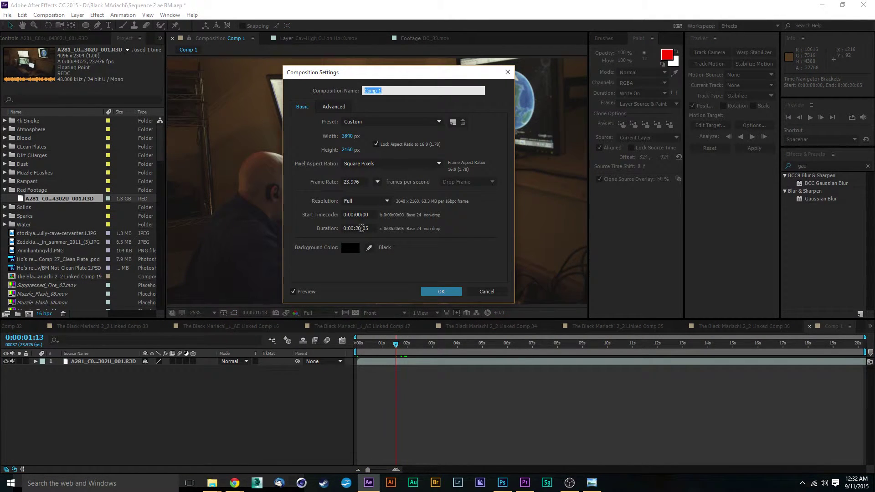
double_click(357, 228)
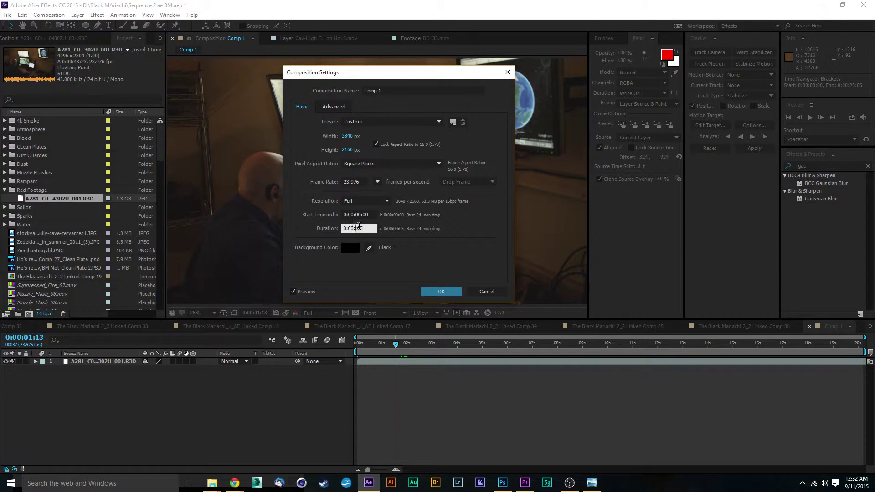
type("50:")
left_click(451, 292)
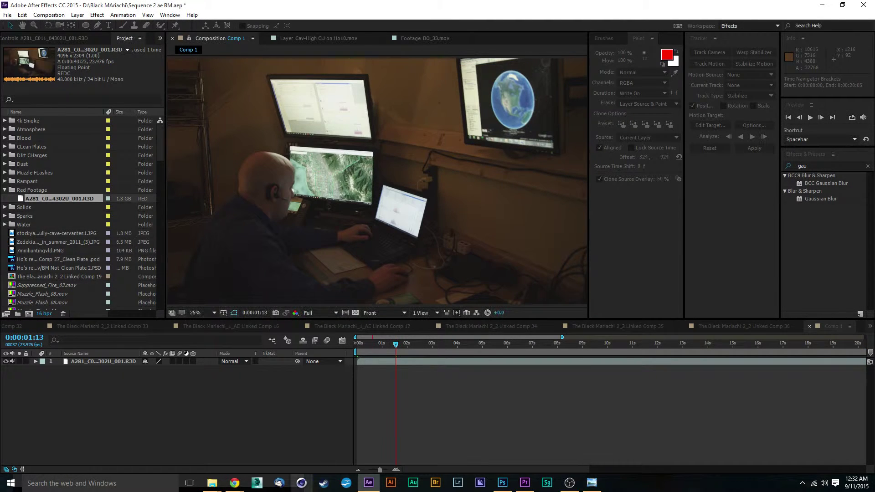
left_click_drag(380, 470, 367, 470)
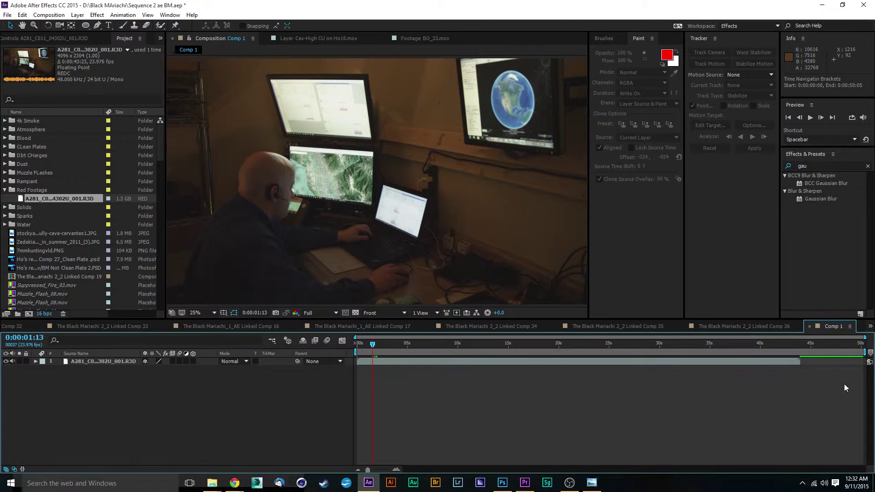
Trim the end of Comp 1's work area to the end of the R3D clip at 0:00:43:22.
left_click_drag(861, 352, 801, 377)
left_click(796, 348)
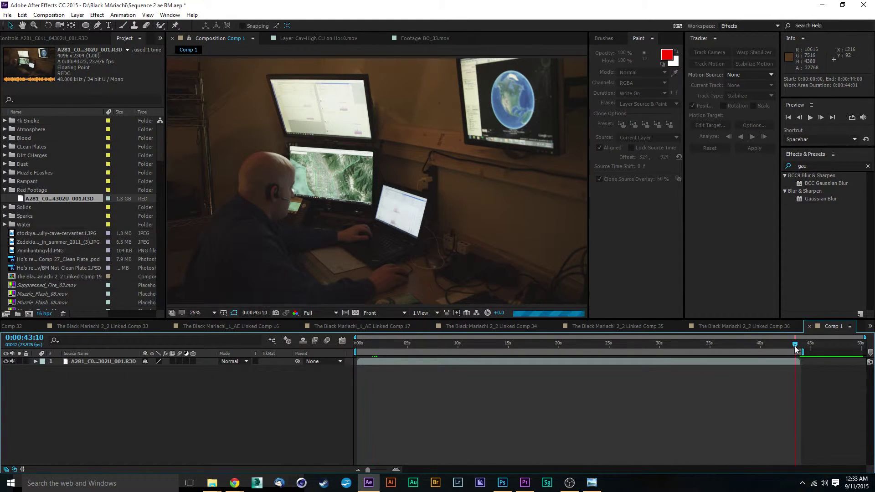
left_click_drag(368, 471, 384, 471)
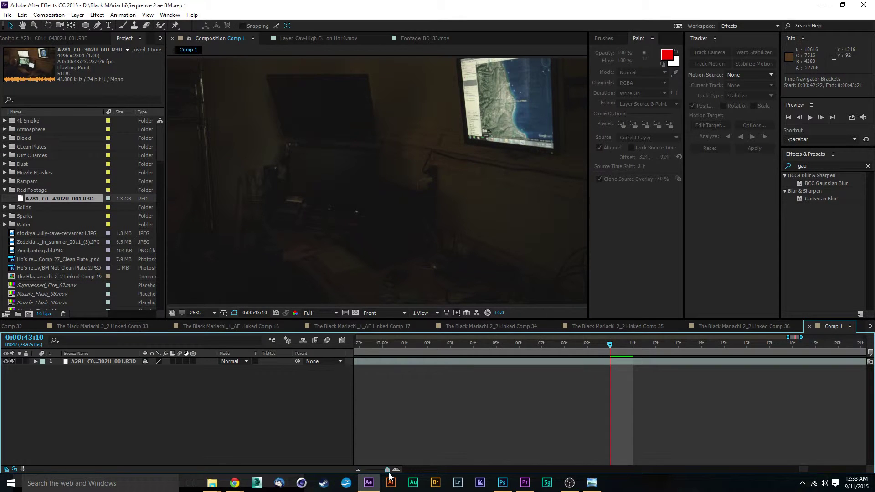
left_click_drag(651, 352, 456, 351)
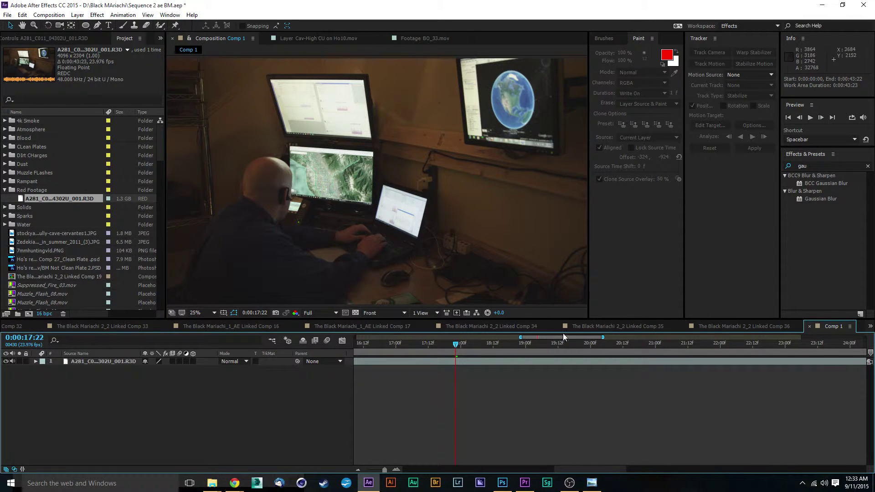
Scrub through the R3D clip to the darkened monitor room and park the playhead at 0:00:34:22.
left_click_drag(494, 346, 749, 343)
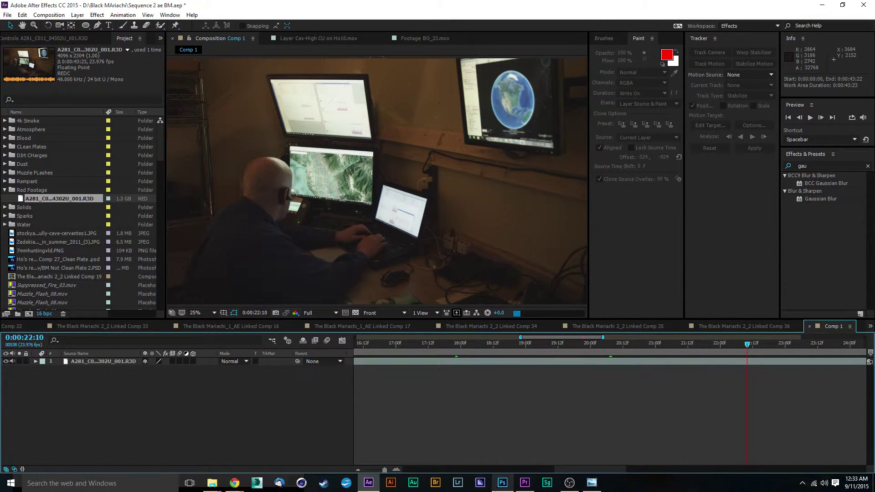
left_click_drag(382, 469, 379, 470)
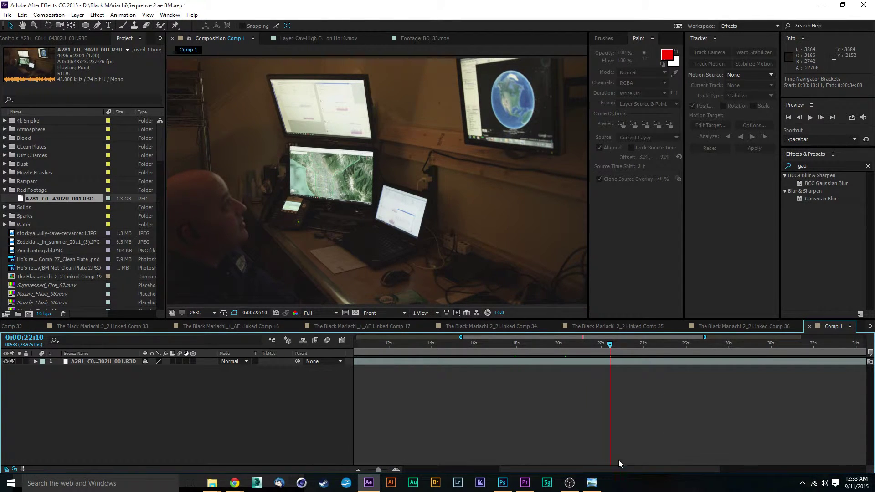
left_click_drag(670, 468, 681, 468)
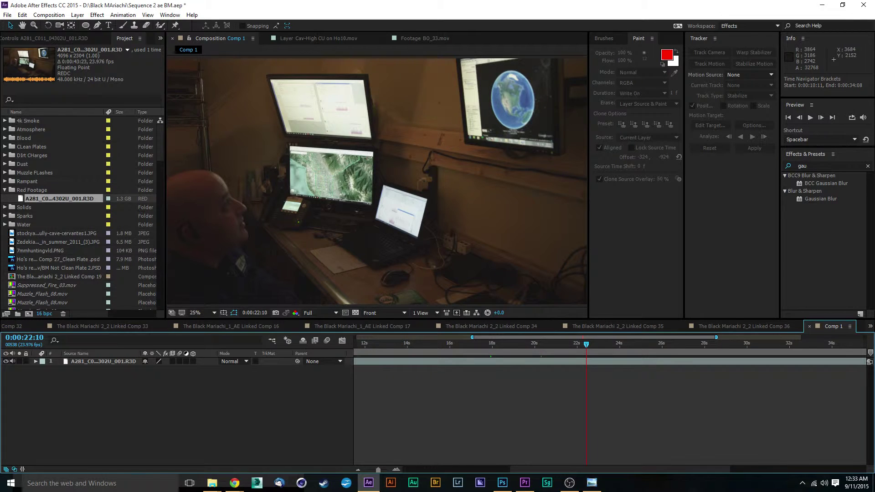
key("alt+Tab")
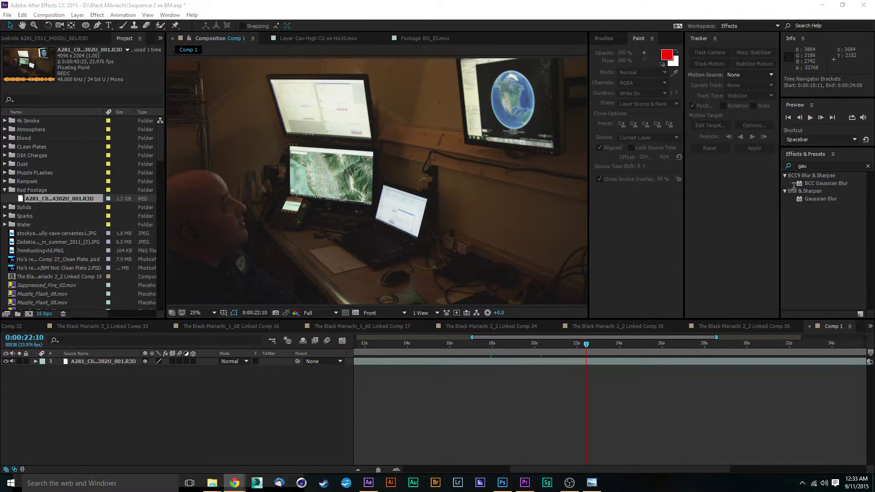
left_click_drag(611, 346, 724, 346)
left_click_drag(604, 469, 682, 461)
left_click_drag(572, 347, 674, 346)
left_click_drag(380, 469, 377, 469)
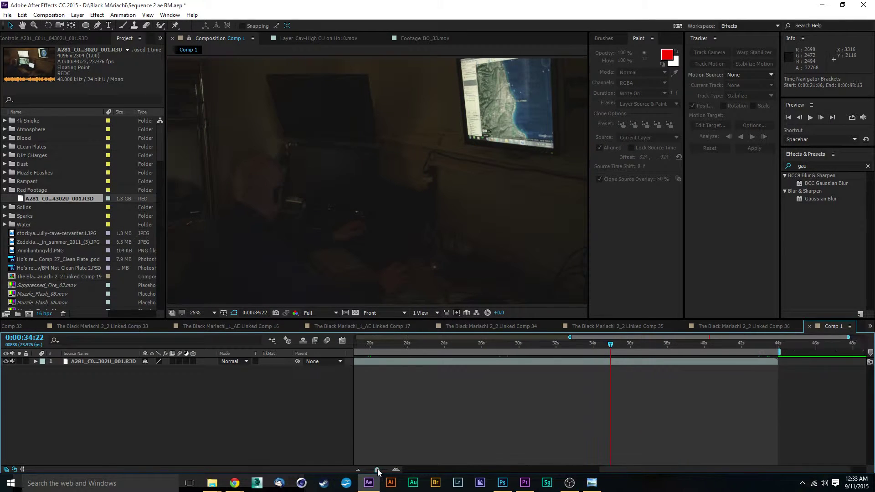
Scrub the R3D clip between 0:00:32:16 and 0:00:34:13 to find where the monitors switch off.
left_click(598, 347)
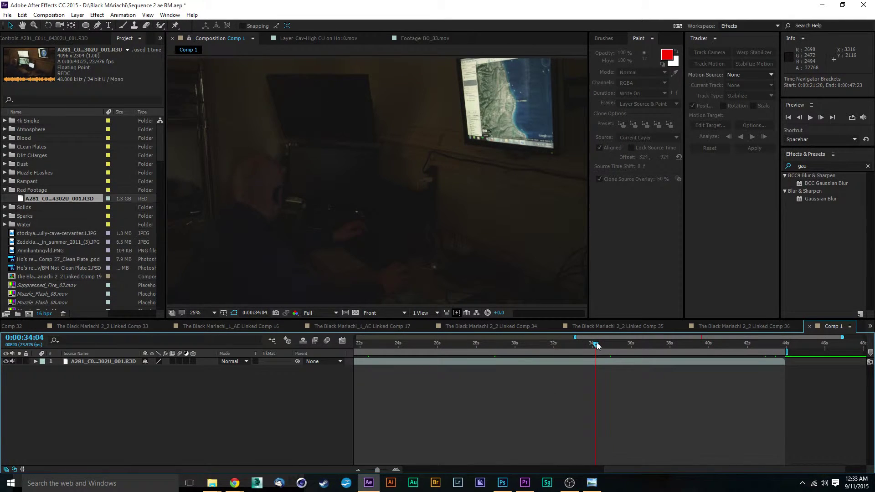
left_click_drag(377, 469, 381, 469)
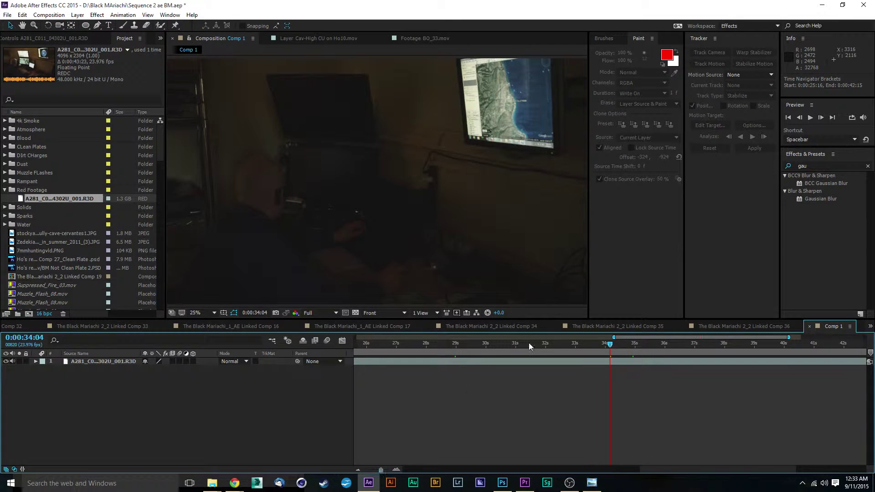
left_click(565, 345)
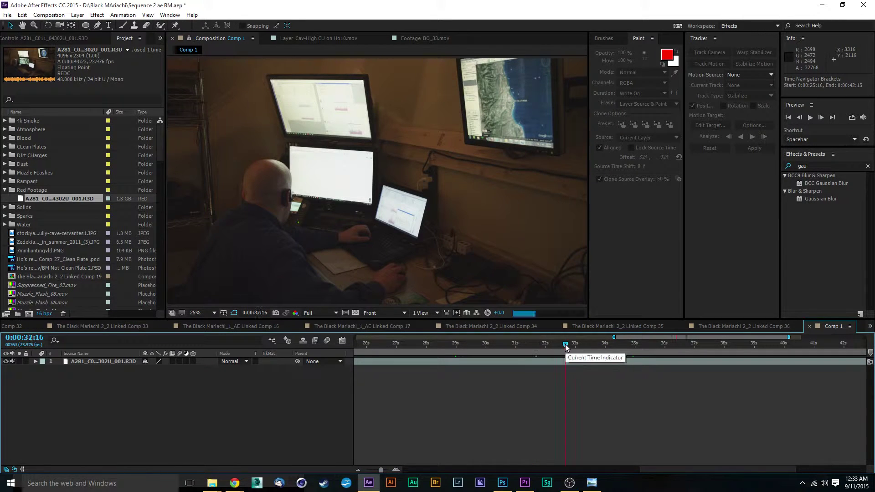
left_click_drag(565, 344, 586, 347)
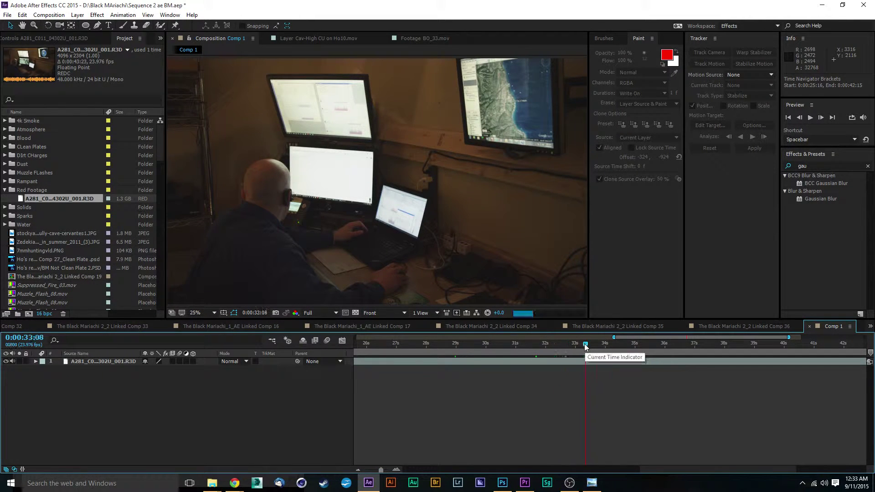
left_click(606, 345)
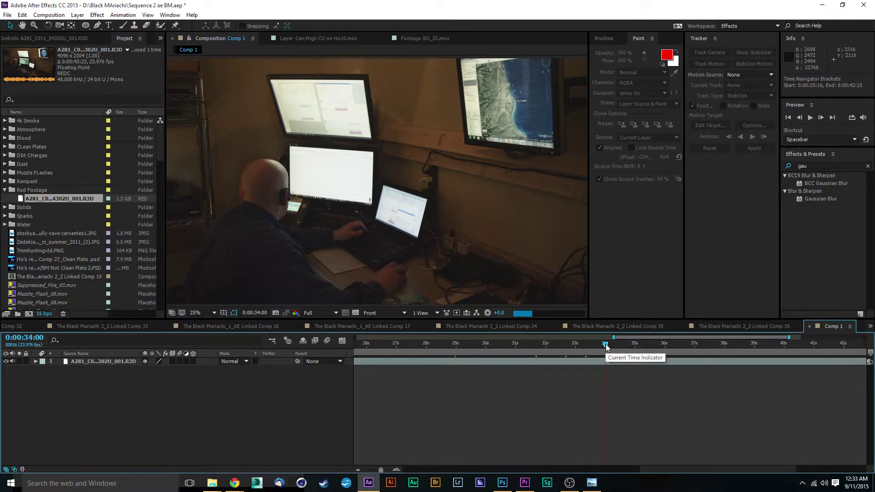
left_click(622, 345)
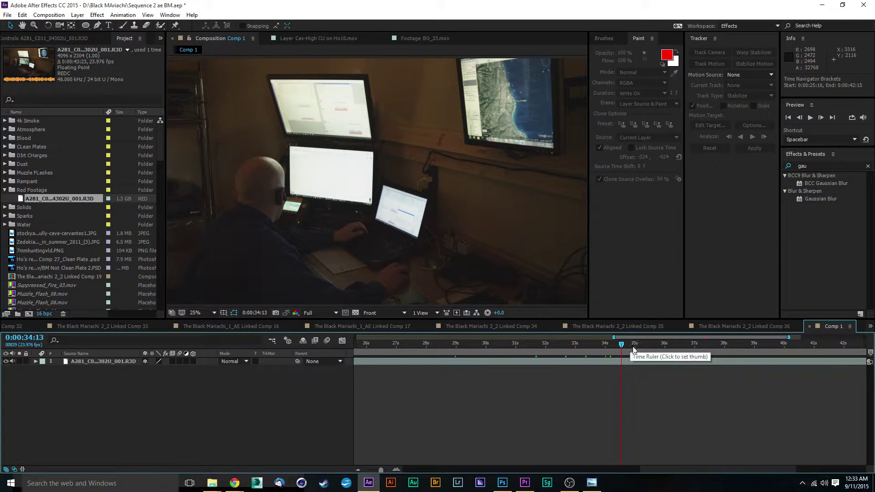
left_click(619, 348)
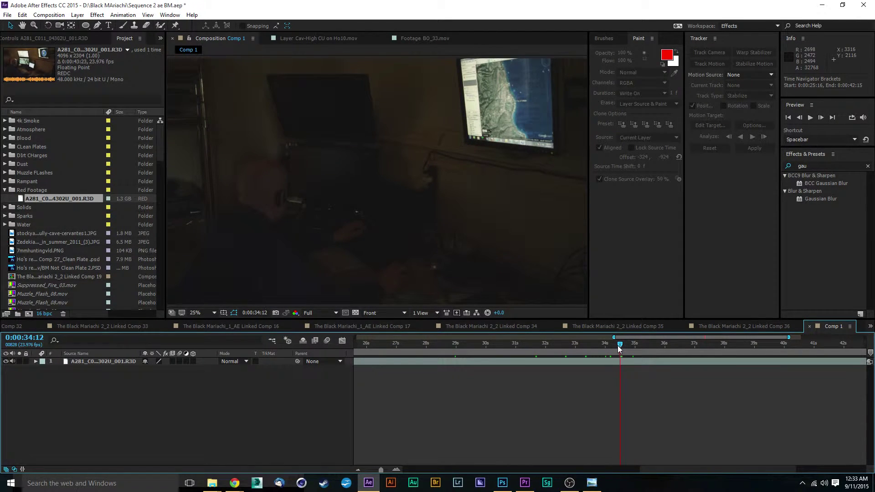
Step frame by frame through the monitor switch-off and park the playhead at 0:00:34:02, where only the phone and wall monitor stay lit.
left_click(396, 470)
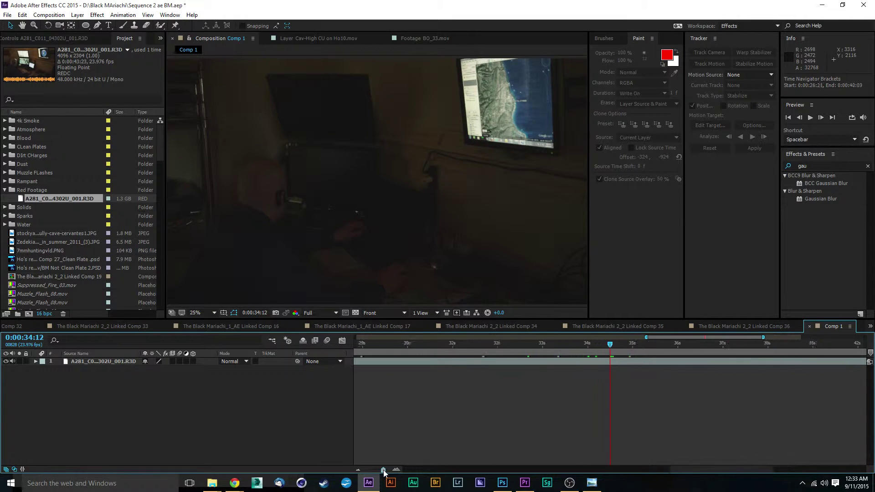
left_click_drag(611, 347, 601, 346)
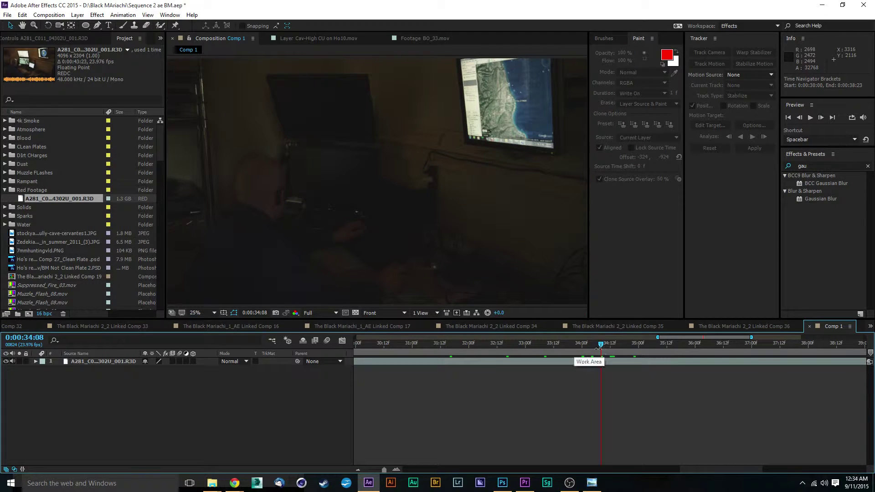
left_click(592, 347)
left_click(578, 345)
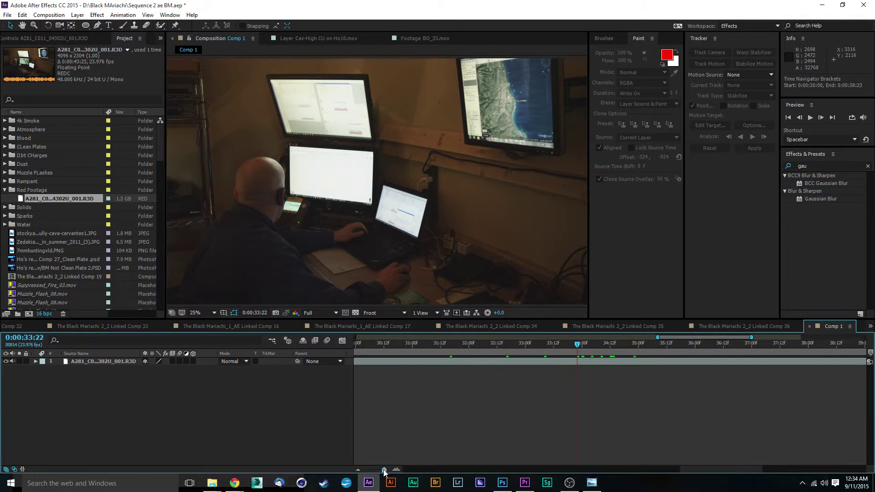
left_click_drag(384, 472, 397, 470)
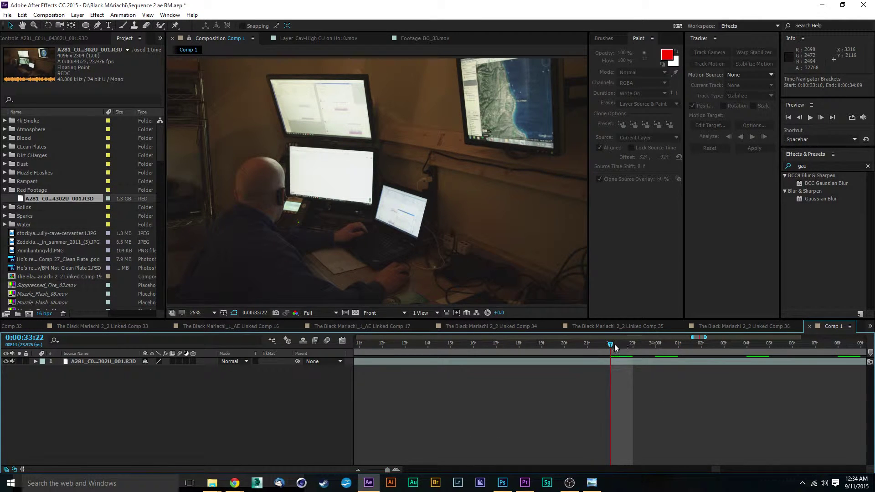
left_click_drag(614, 345, 656, 349)
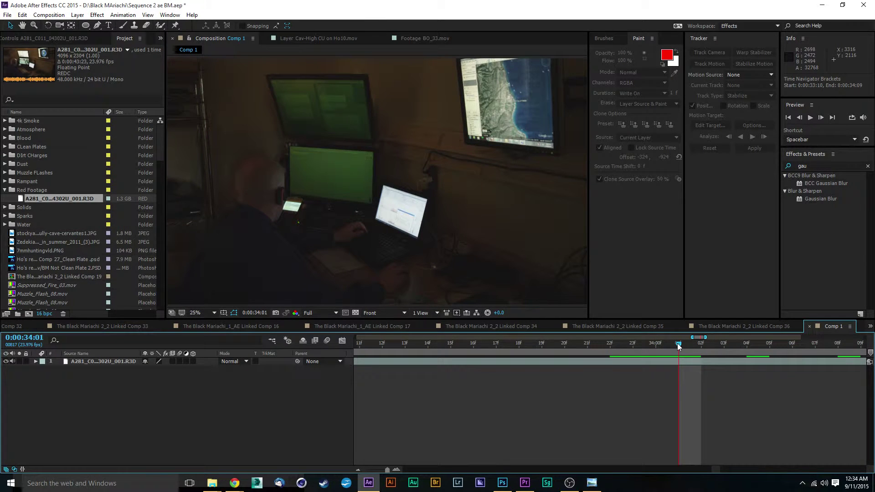
mouse_move(679, 344)
left_mouse_down()
mouse_move(692, 345)
mouse_move(665, 348)
mouse_move(693, 348)
left_mouse_up()
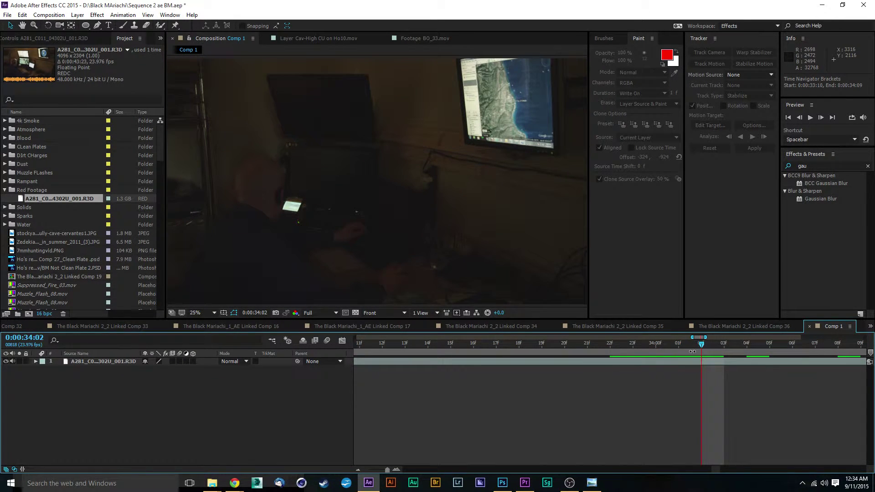
Duplicate the R3D layer and draw a closed four-point Pen mask on the copy around the upper dark monitor's screen.
left_click(72, 363)
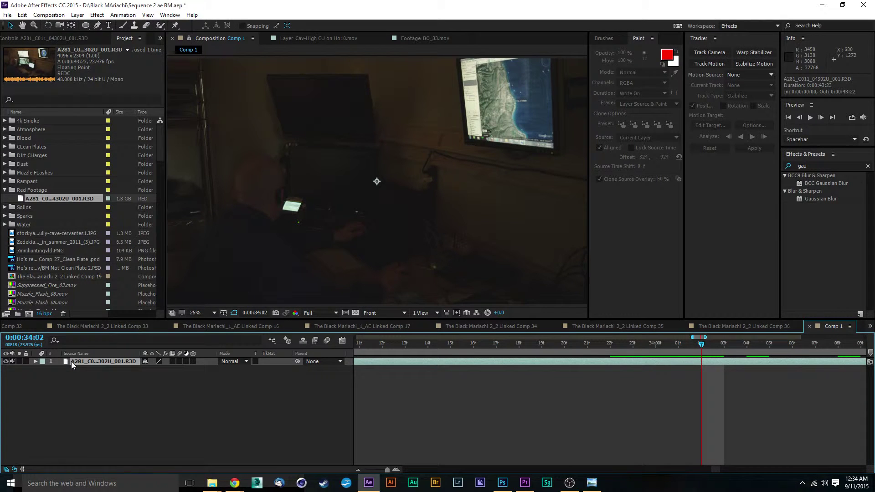
key("ctrl+d")
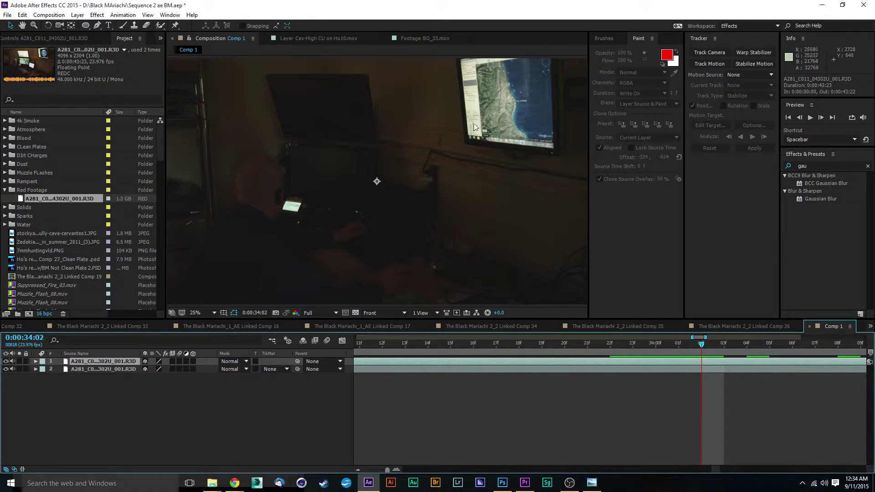
key("period")
left_click_drag(345, 118, 391, 183)
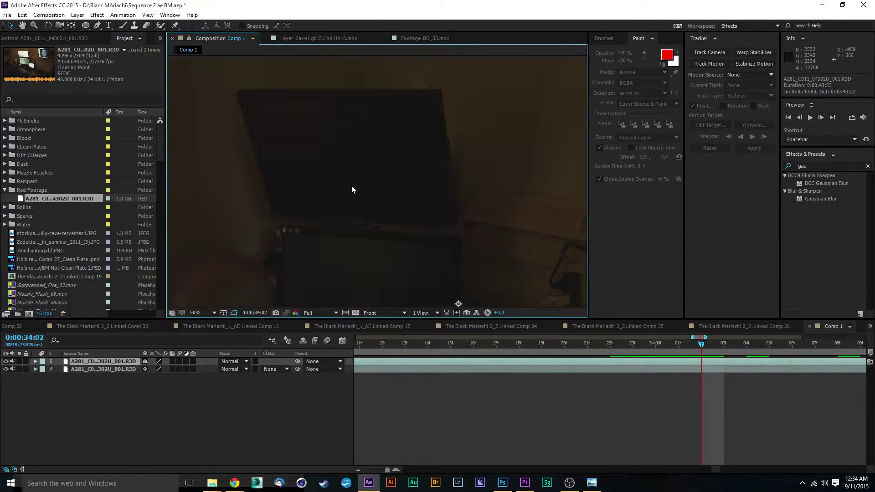
left_click(98, 26)
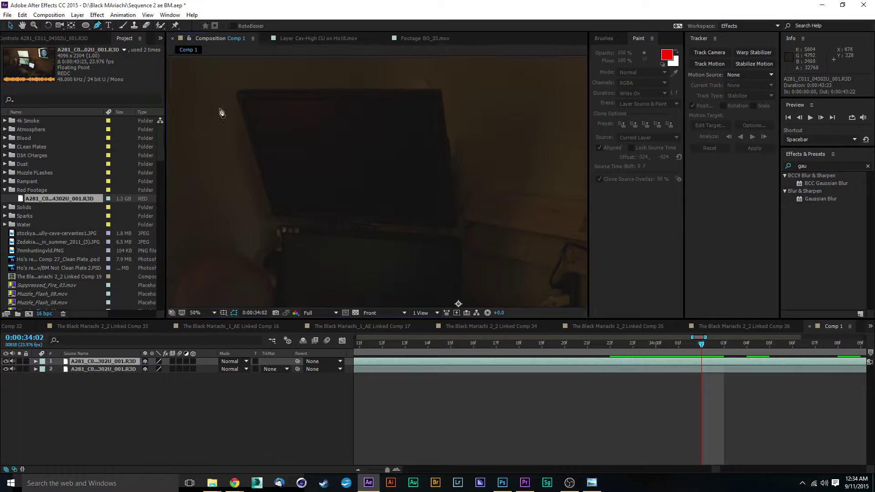
left_click(246, 101)
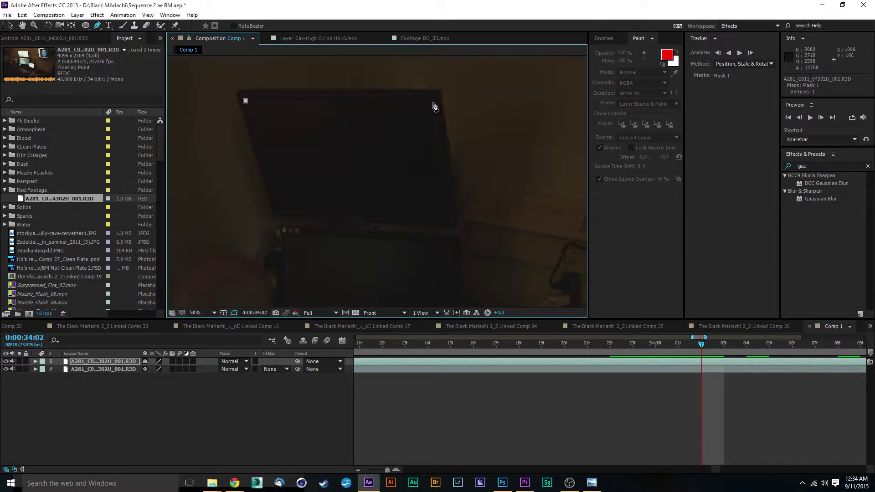
left_click(432, 98)
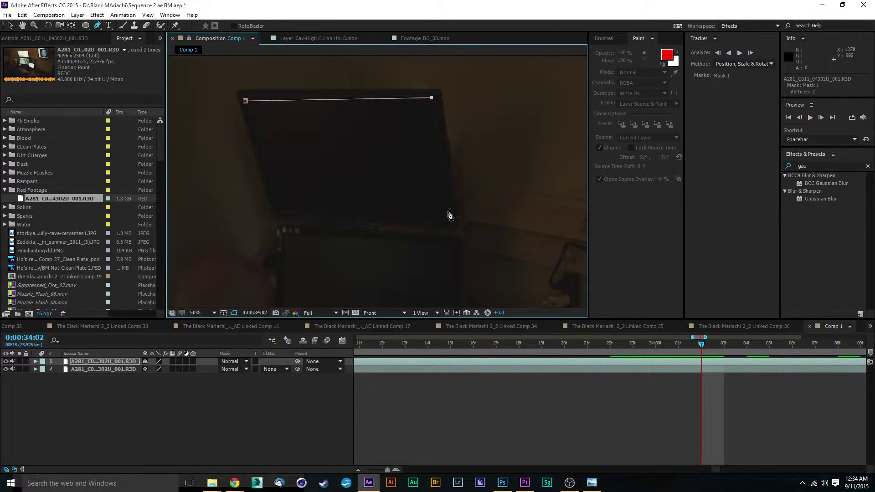
left_click(449, 221)
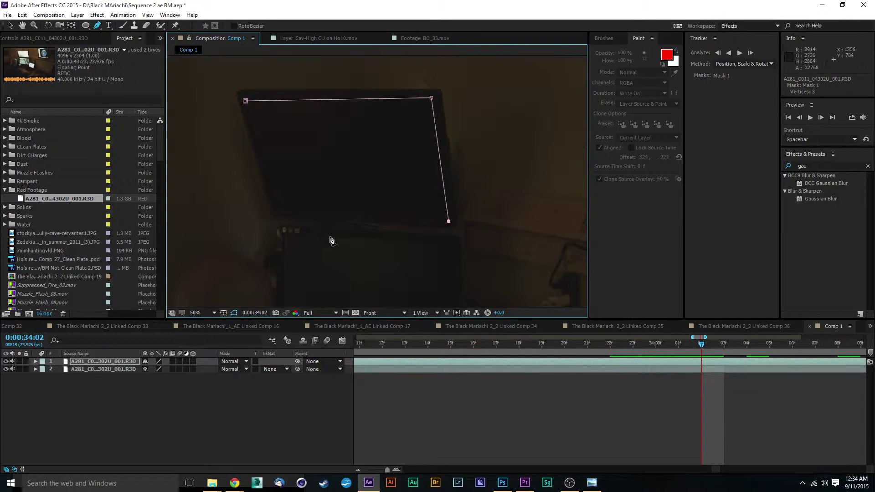
left_click(277, 210)
left_click(245, 100)
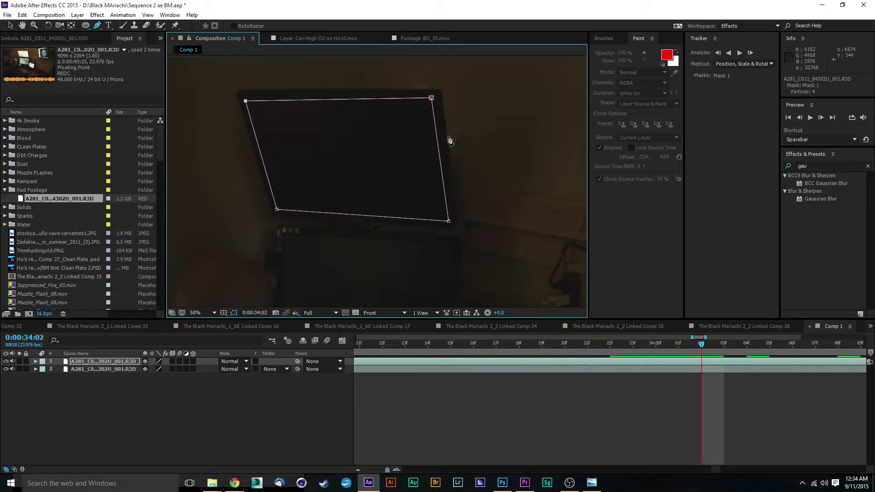
Trim the start of the masked duplicate layer to the playhead at 0:00:34:02.
key("comma")
scroll(376, 452, "right", 3)
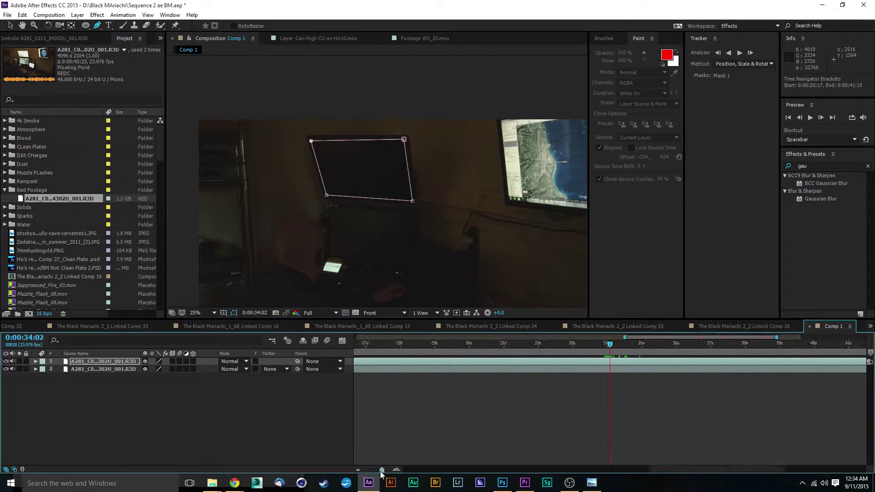
left_click_drag(386, 470, 354, 475)
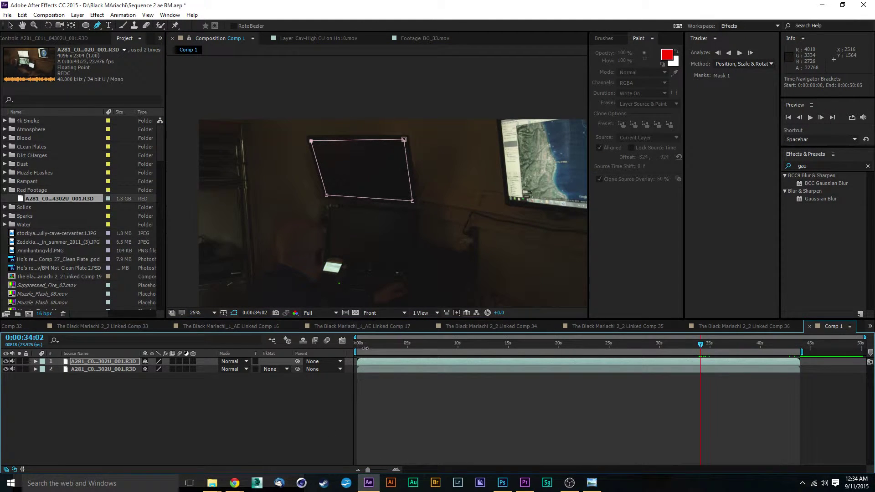
left_click_drag(359, 362, 704, 365)
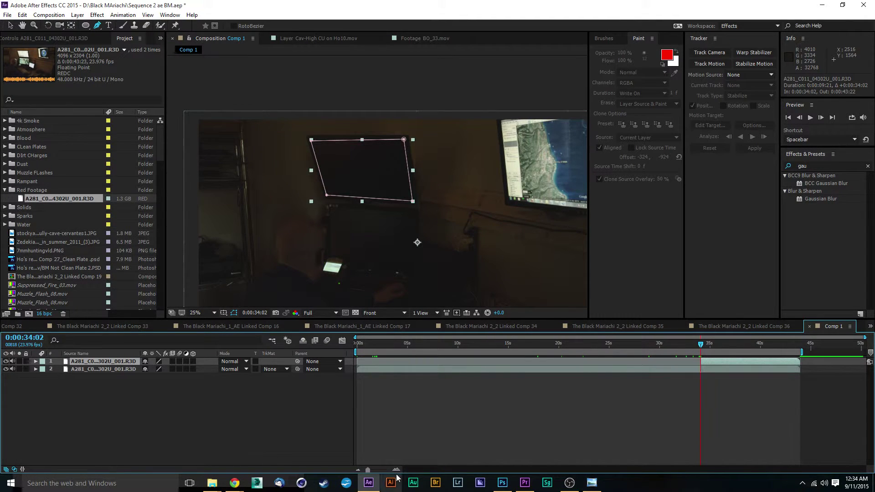
key(";")
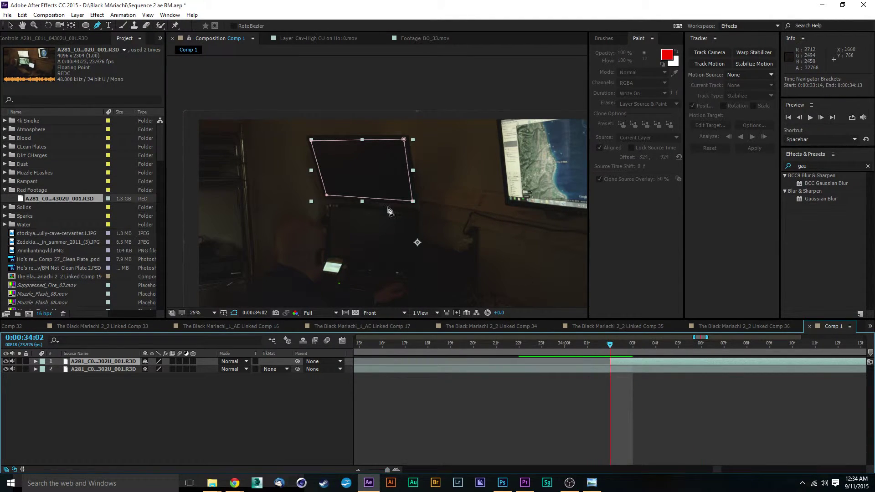
Pre-compose the masked layer, moving all attributes into the new composition and adjusting its duration to the layer's time span.
left_click(111, 387)
left_click(111, 360)
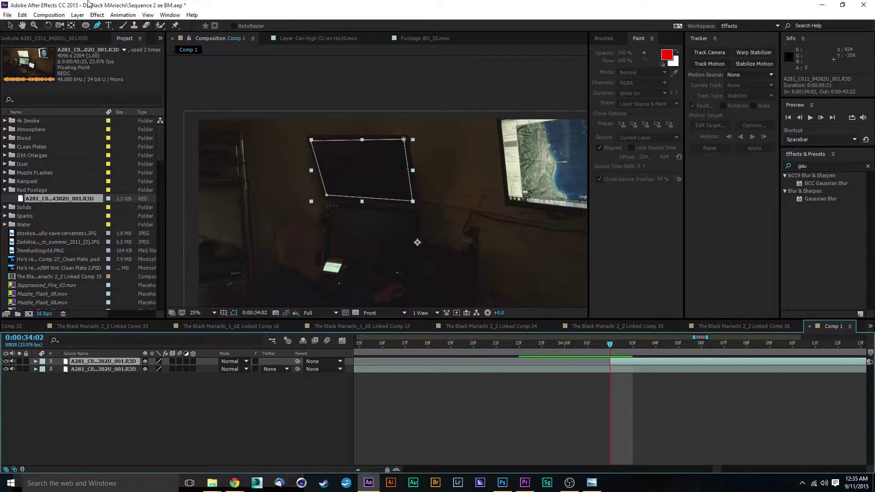
left_click(77, 14)
left_click(118, 358)
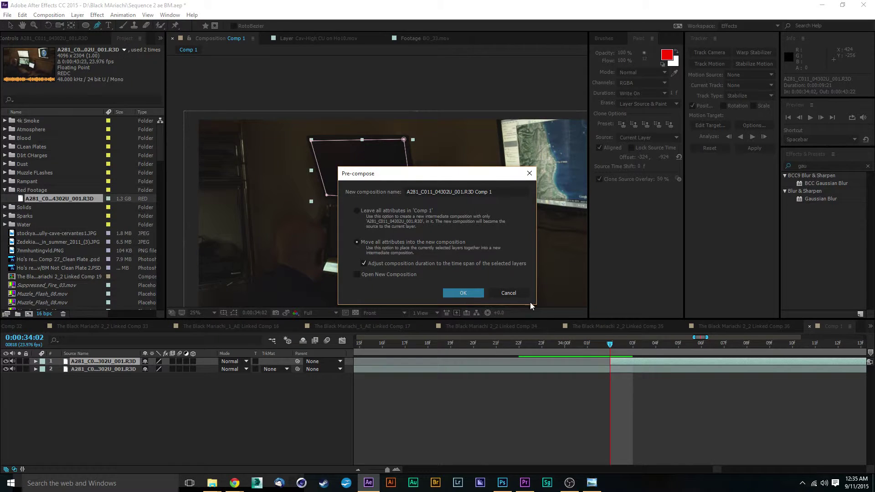
left_click(466, 293)
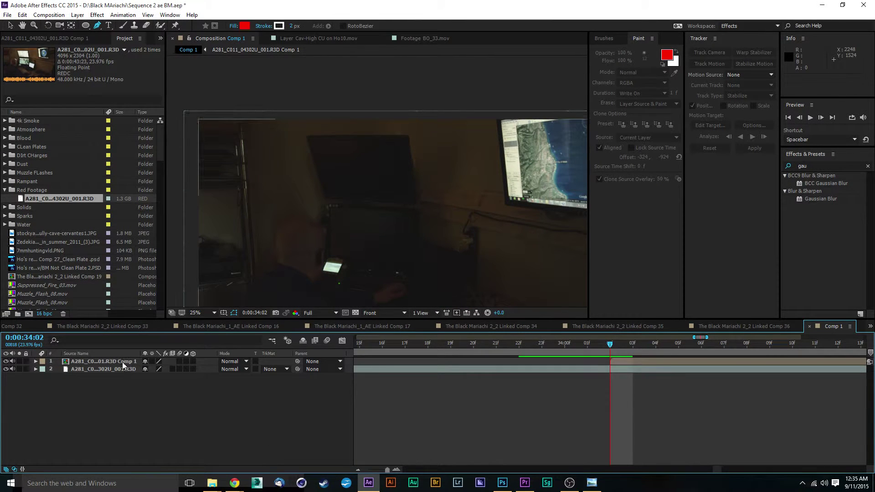
Move the pre-composed dark screen patch over the lit wall monitor, to about position 3584, 896.
left_click(122, 362)
left_click_drag(378, 180, 488, 182)
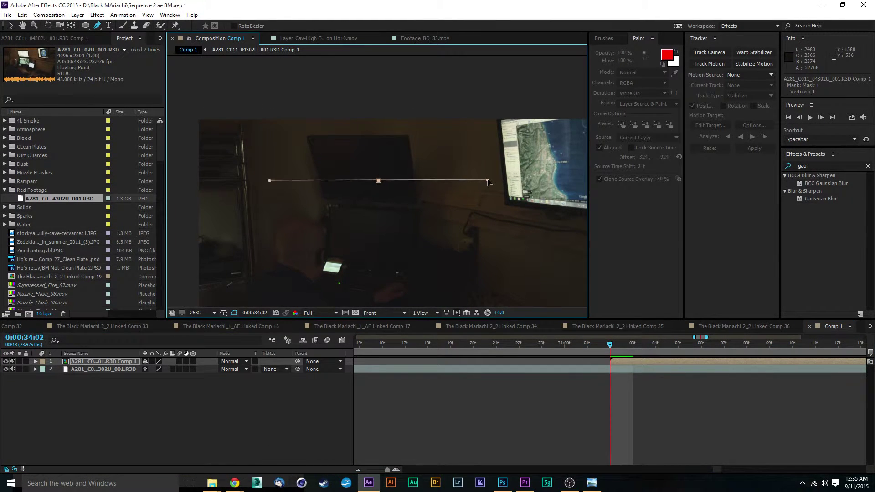
key("ctrl+z")
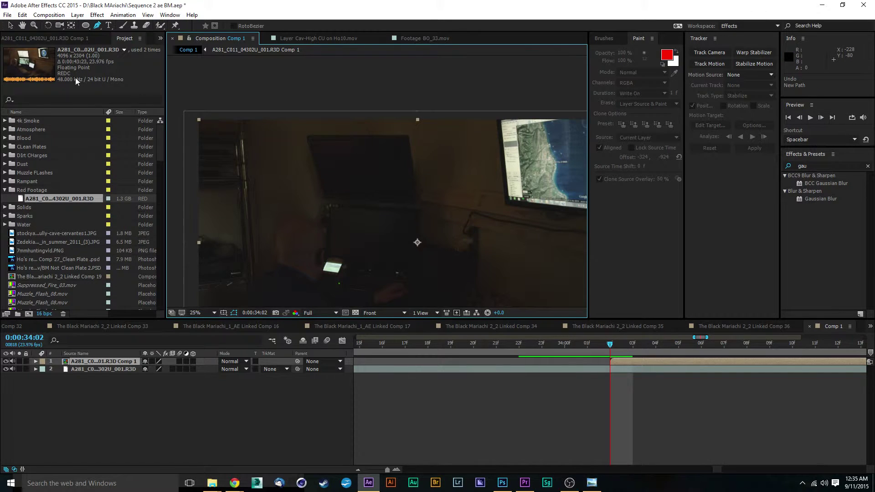
left_click(11, 25)
left_click_drag(393, 178, 532, 156)
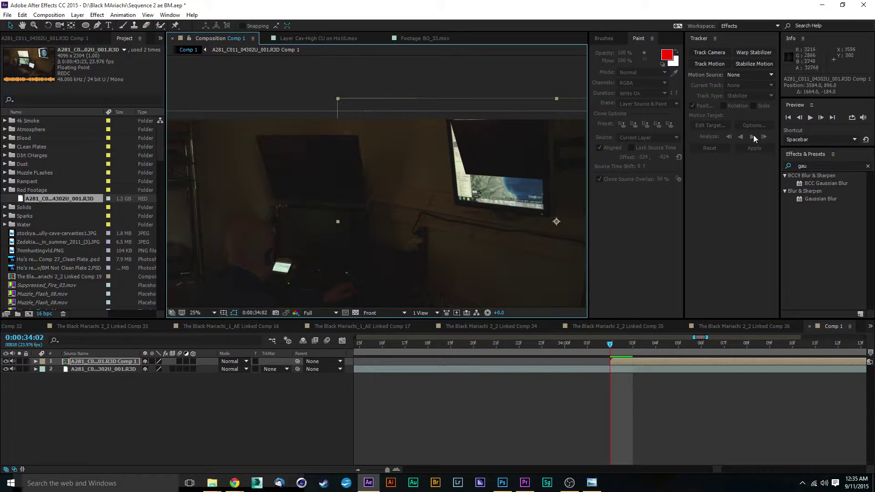
Apply the Distort Corner Pin effect to the pre-composed dark screen patch layer.
left_click(821, 166)
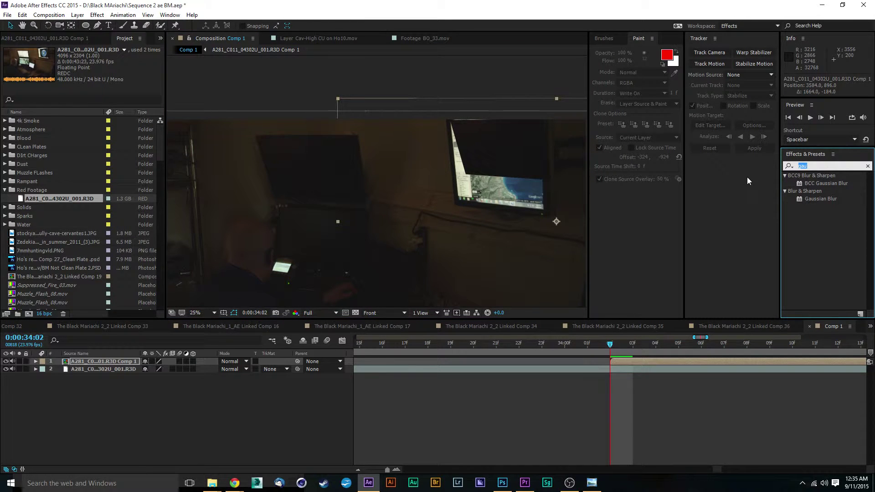
type("cornerpi")
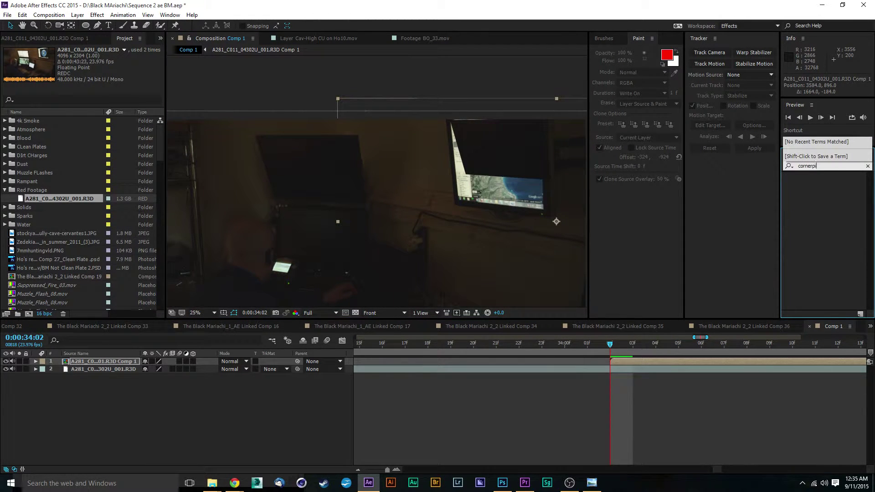
key("BackSpace")
key("BackSpace")
key("BackSpace")
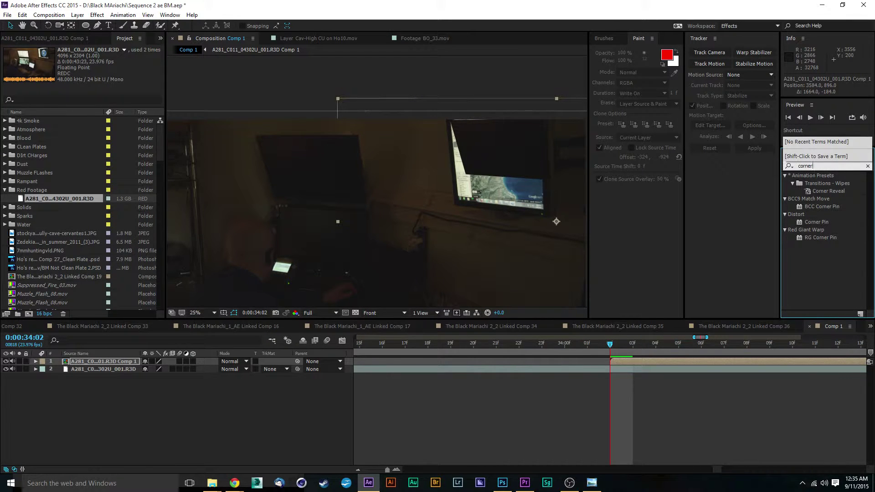
left_click(807, 225)
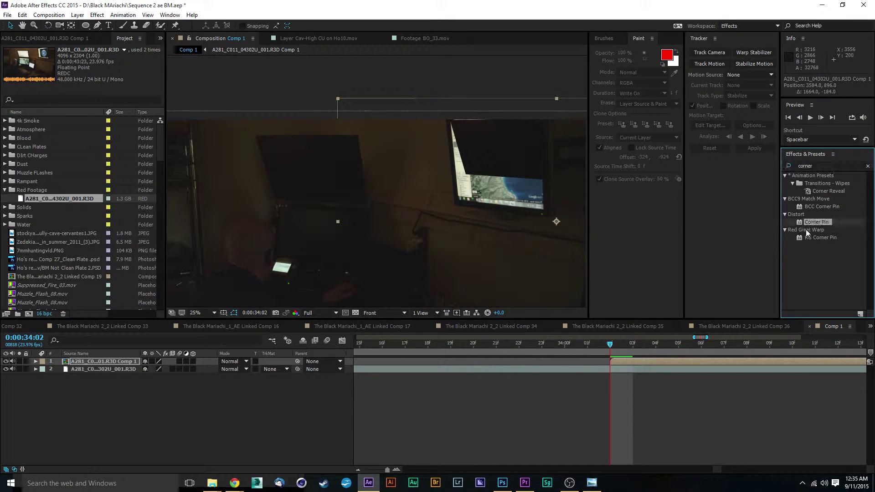
left_click_drag(802, 223, 635, 363)
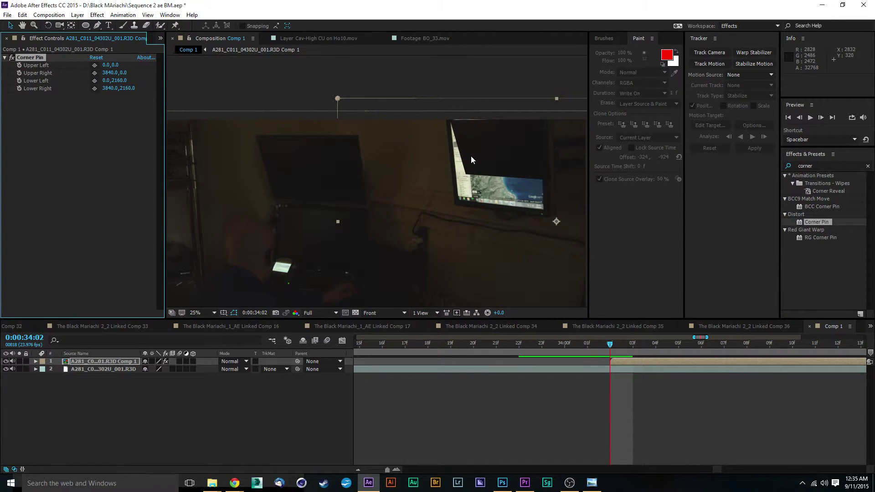
Try to fit the patch to the lit monitor by corner-pinning Upper Left to -496, -32, Lower Left to -2160, 3888 and Lower Right to 4176, 2728.
scroll(379, 161, "down", 2)
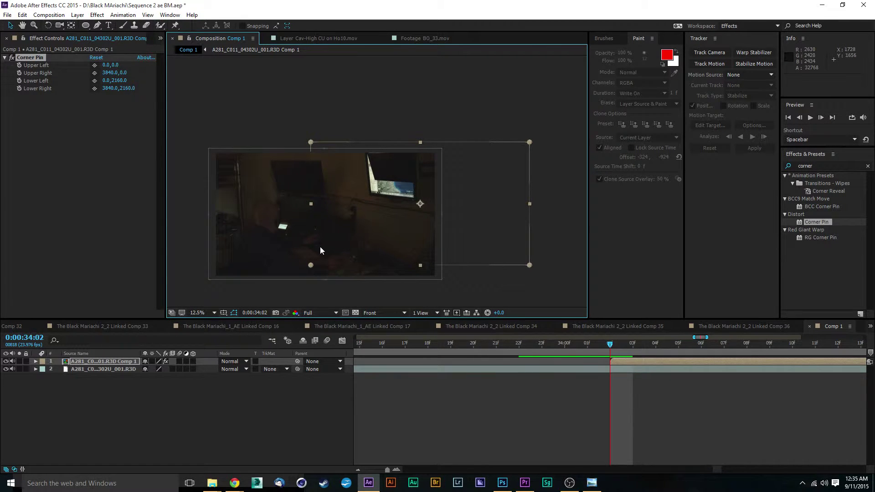
left_click_drag(311, 265, 176, 362)
left_click_drag(310, 143, 282, 141)
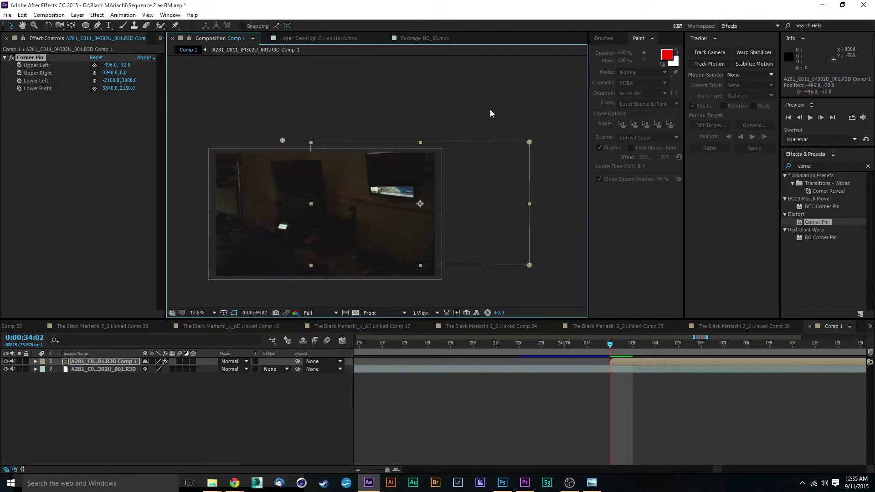
left_click_drag(530, 266, 550, 299)
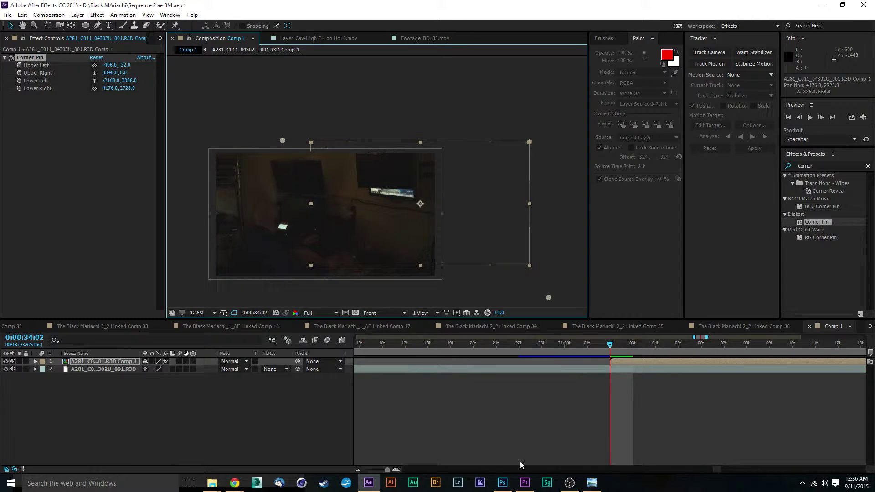
Delete the corner-pinned pre-composed patch layer from Comp 1.
left_click(146, 398)
left_click(109, 363)
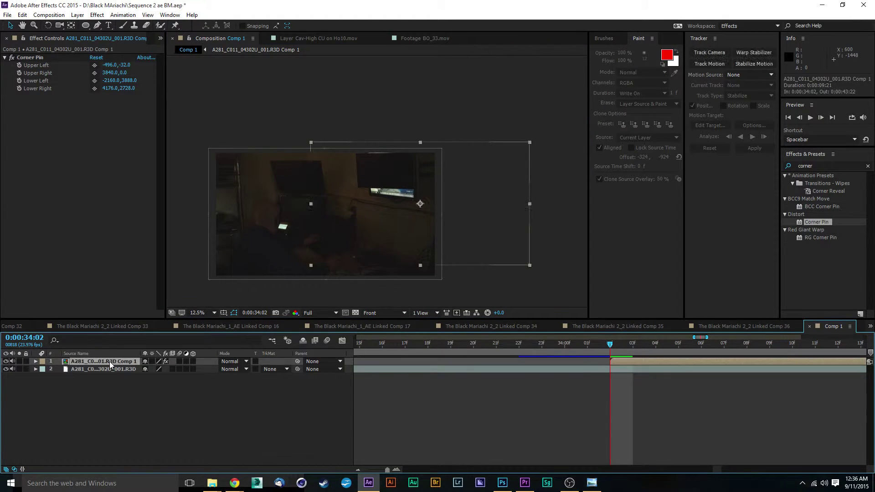
key("Delete")
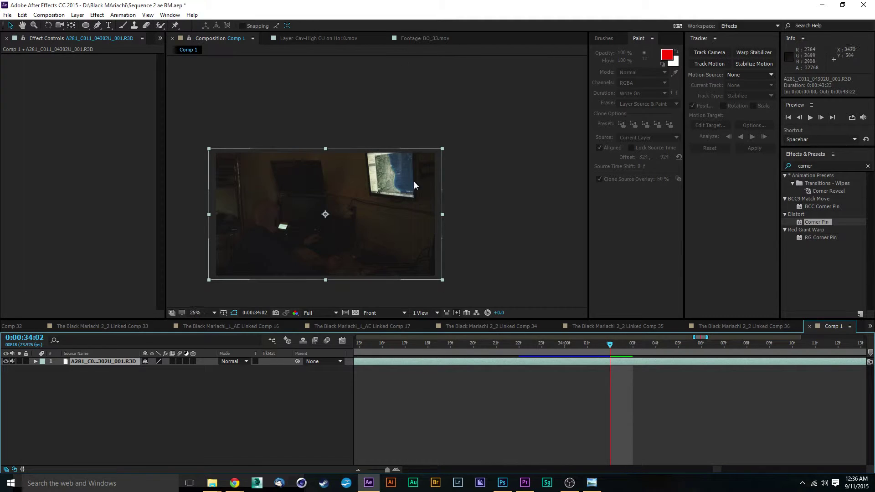
Create a black 3840 × 2160 px solid named "tv black screen" above the R3D footage.
scroll(427, 162, "up", 2)
scroll(408, 190, "down", 2)
scroll(404, 191, "up", 1)
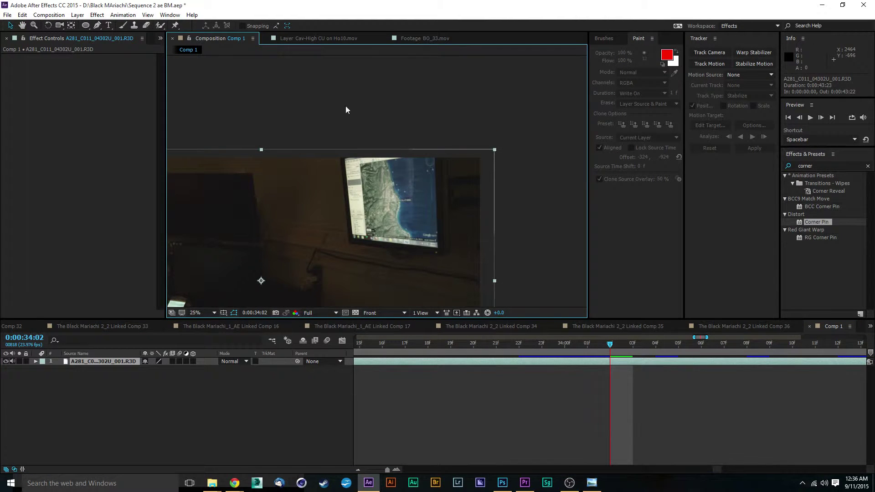
left_click(77, 14)
mouse_move(90, 29)
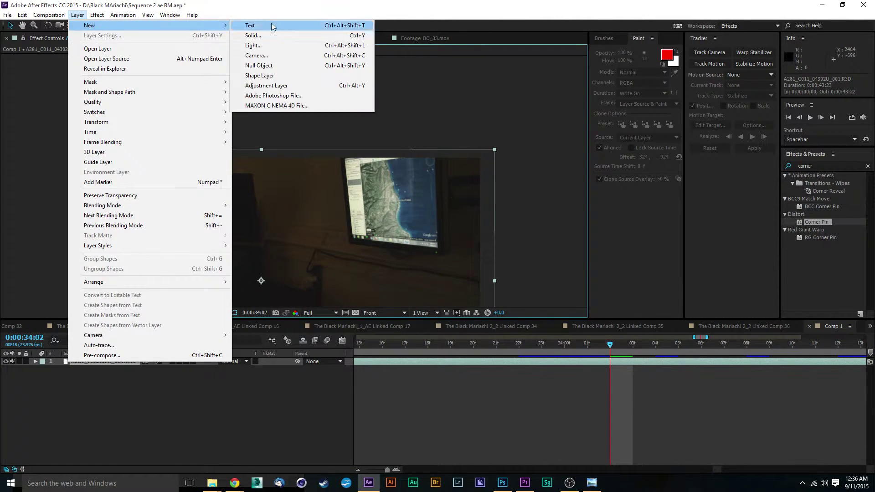
left_click(278, 34)
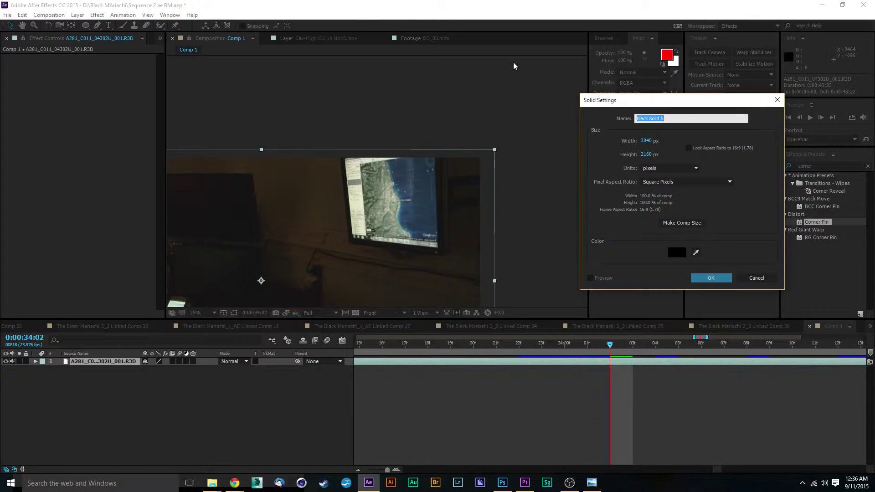
type("tv black screen")
left_click(700, 278)
Lower the black solid's opacity to 44% and start a Pen mask along the left and bottom edges of the lit wall monitor's screen.
key("t")
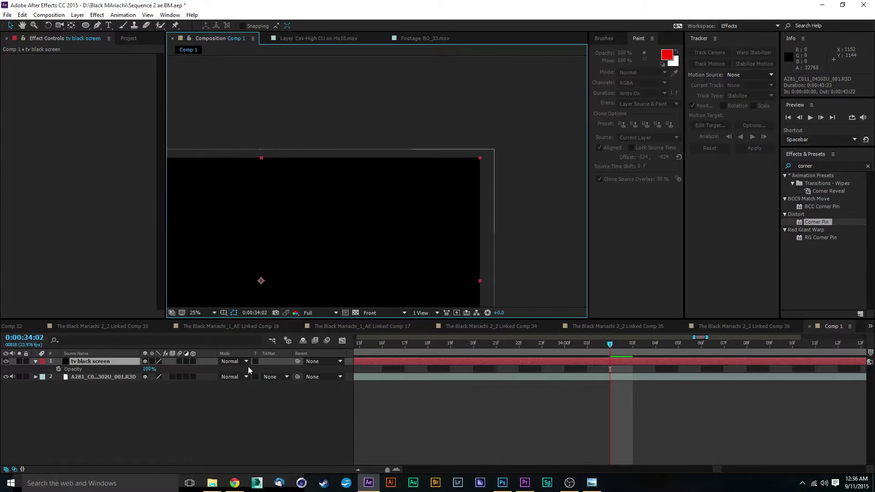
left_click_drag(148, 369, 118, 373)
scroll(333, 228, "up", 2)
key("h")
key("g")
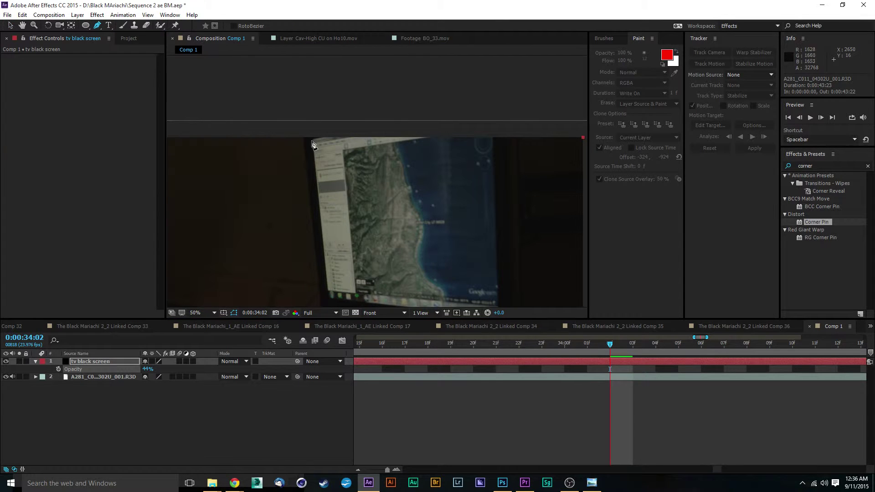
left_click(313, 140)
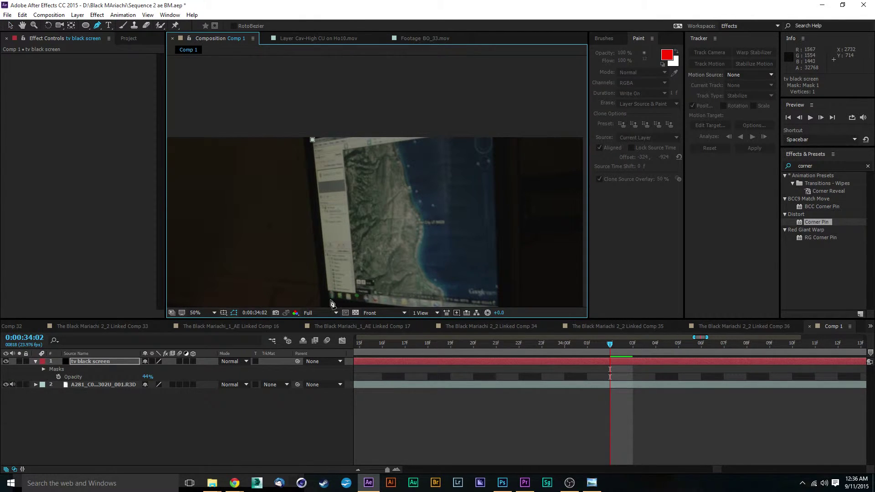
left_click(328, 299)
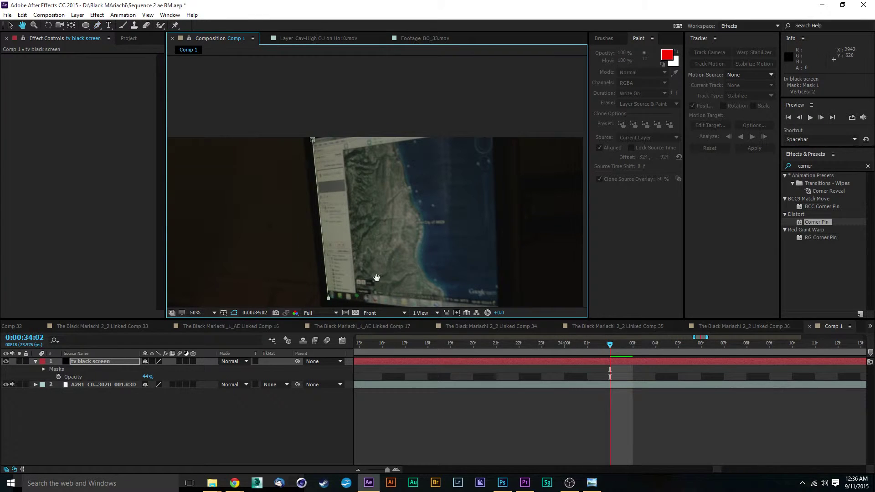
left_click_drag(375, 280, 251, 212)
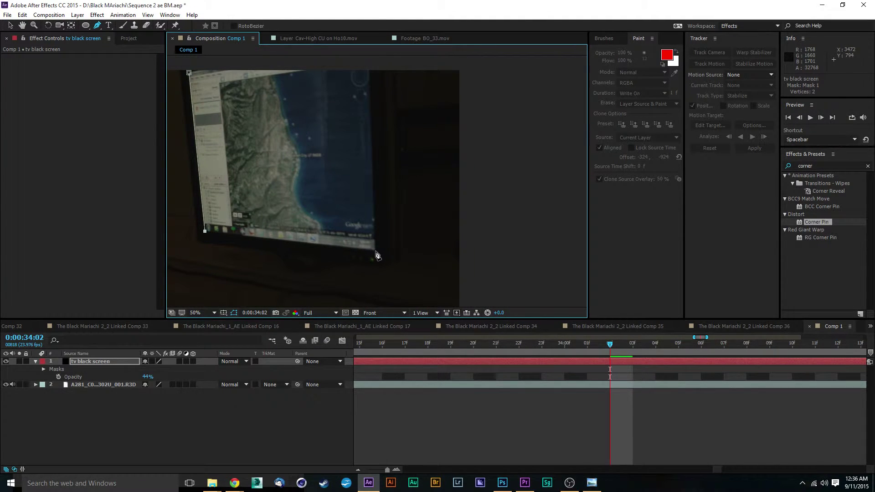
left_click(375, 250)
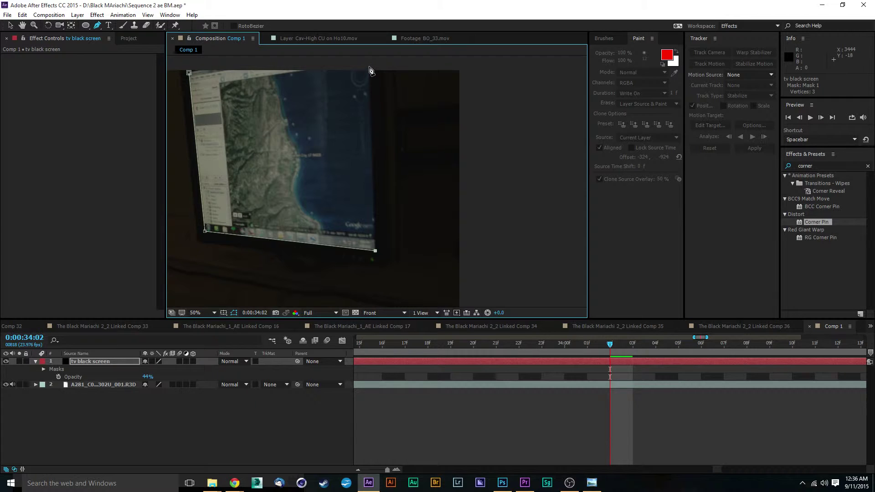
Close the mask across the screen's upper edge, adding an extra point near the upper-left corner for a five-point path.
left_click(368, 65)
left_click(188, 64)
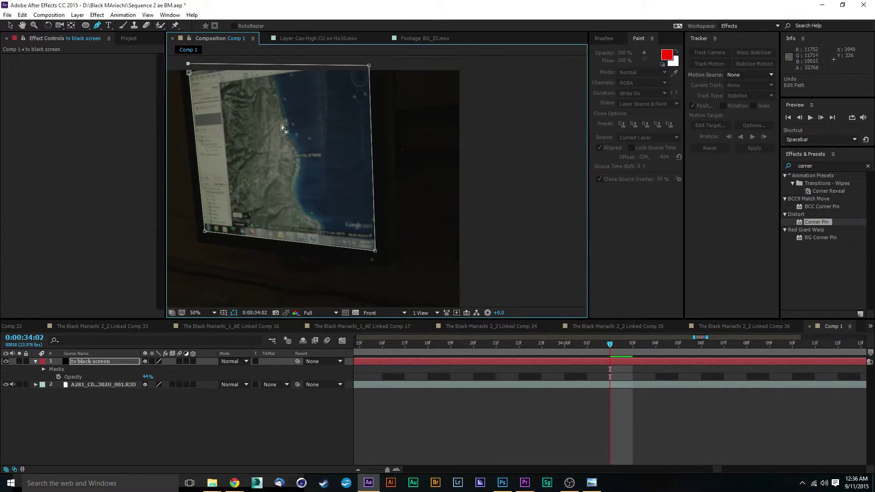
key("ctrl+z")
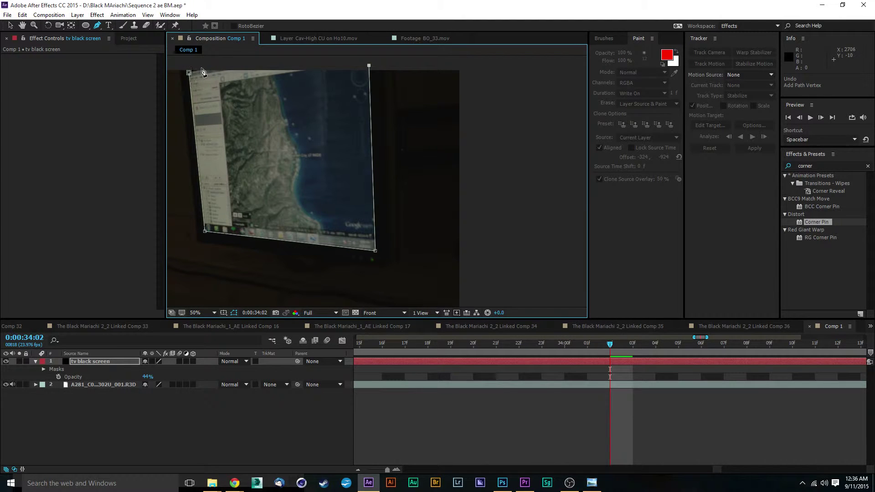
left_click(188, 73)
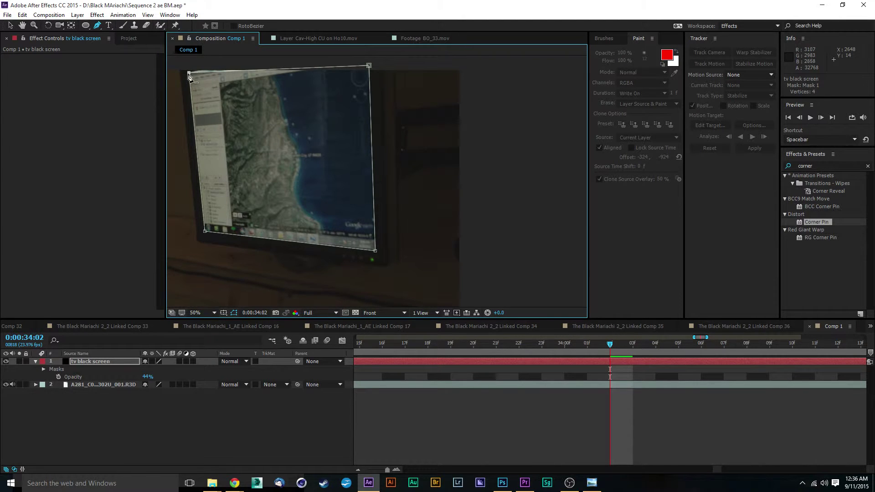
key("ctrl+z")
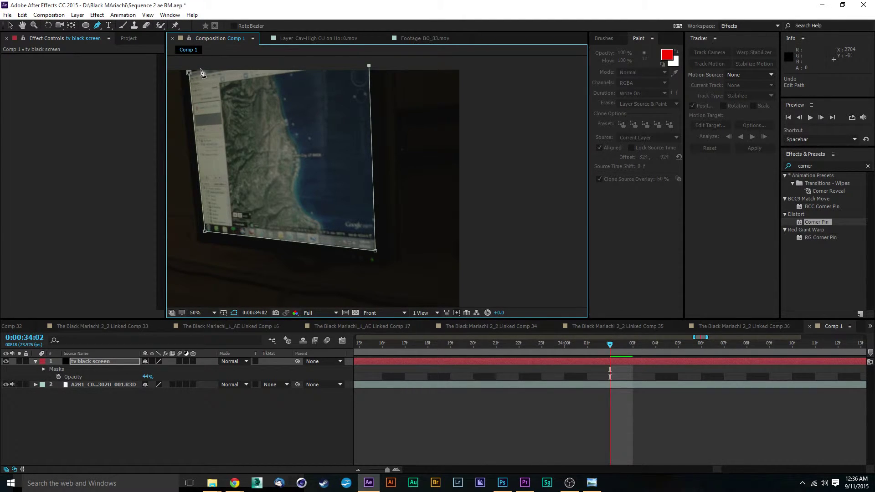
left_click(201, 70)
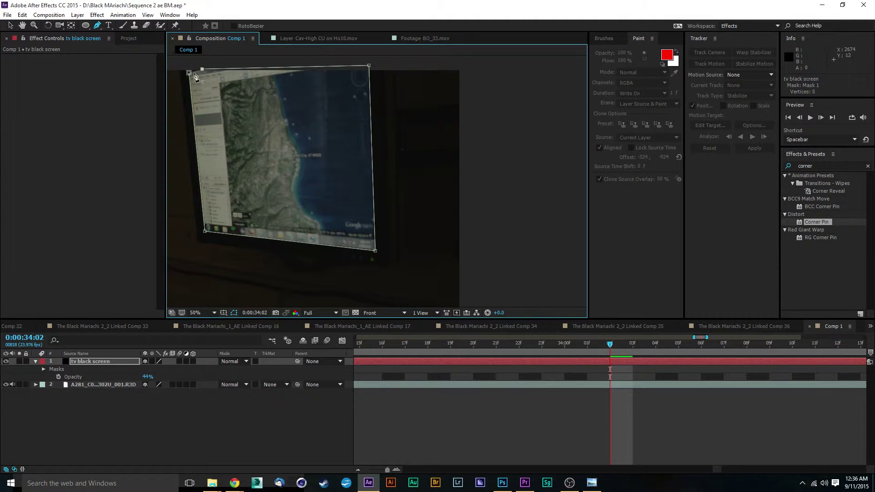
left_click(188, 73)
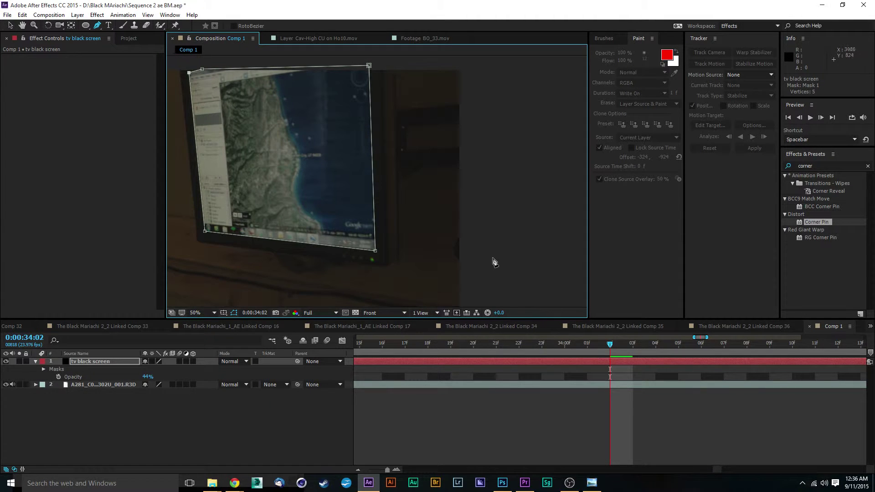
Set the masked black solid's opacity back to 100% and check its coverage of the monitor with the layer deselected.
left_click(10, 25)
key("u")
key("t")
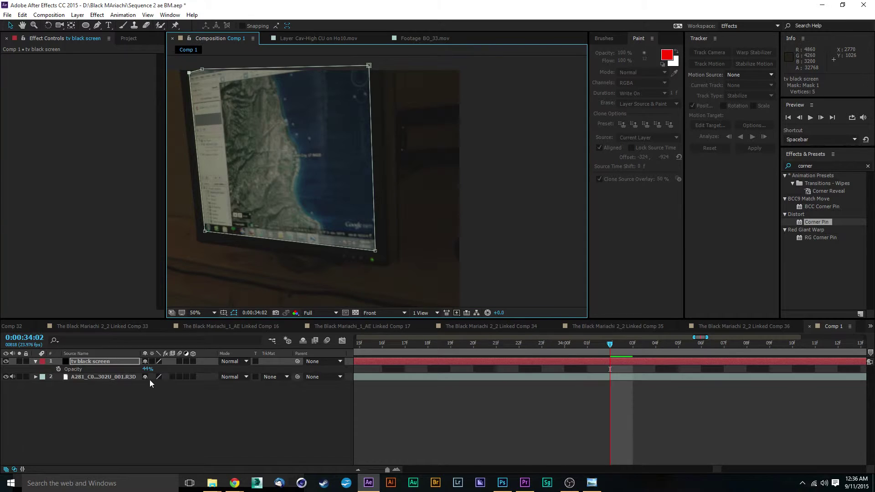
left_click_drag(148, 369, 536, 413)
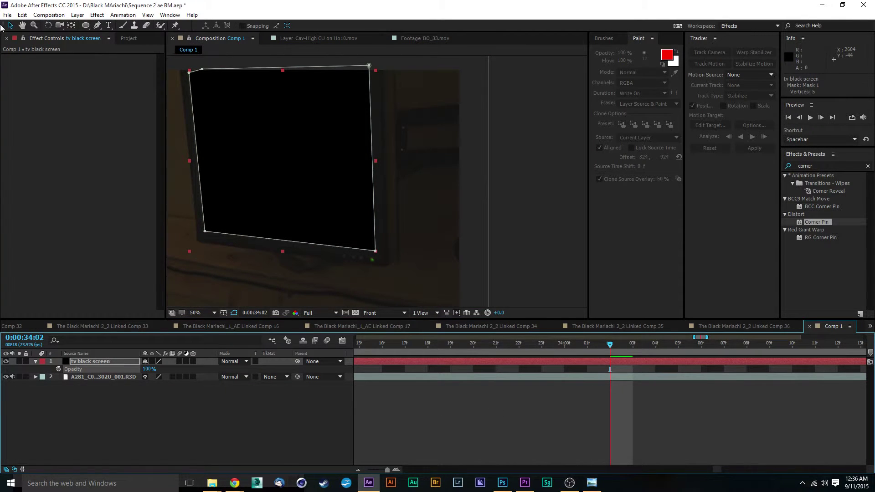
left_click_drag(340, 203, 382, 203)
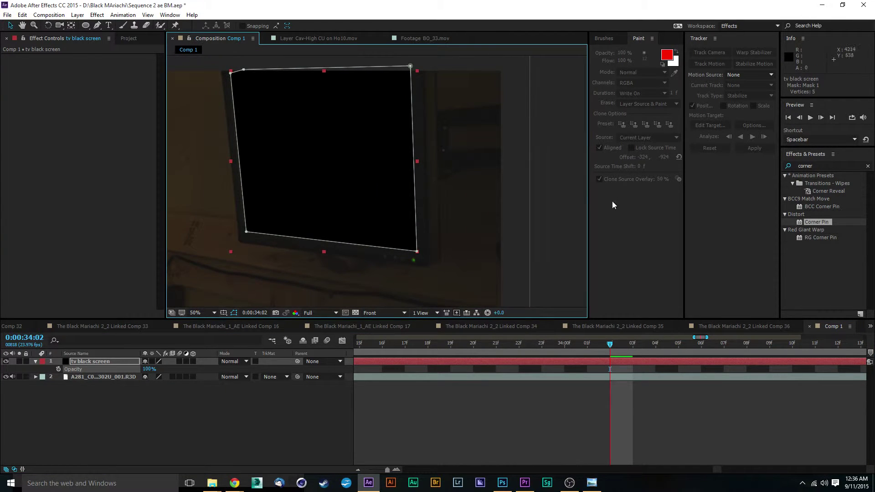
left_click(555, 188)
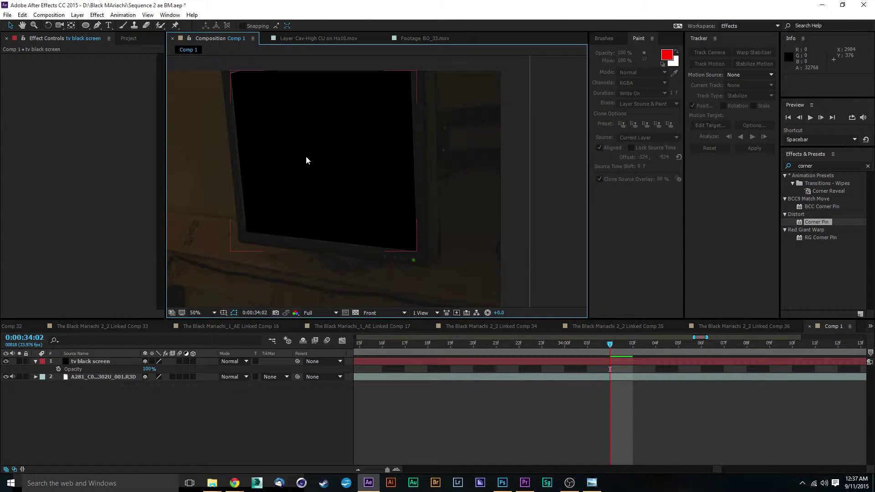
left_click_drag(307, 160, 354, 145)
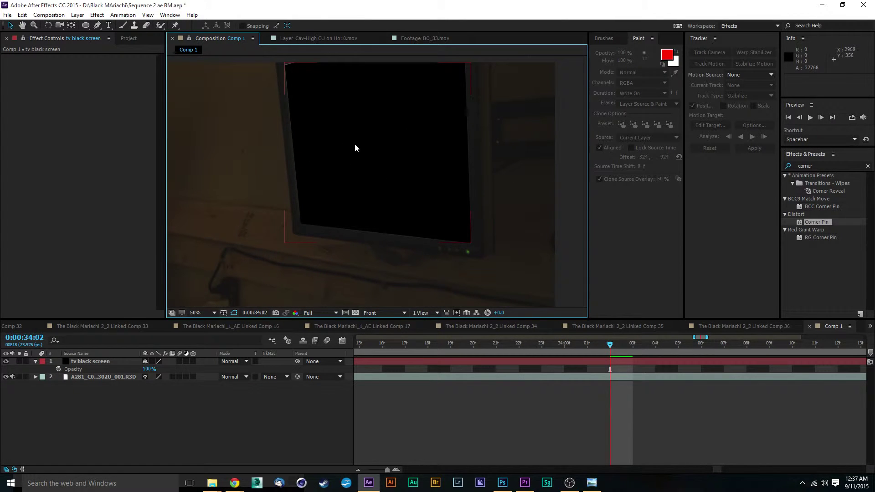
Move the upper-left vertex of the tv black screen mask outward to cover the bright sliver at the monitor's corner.
left_click(79, 363)
key("m")
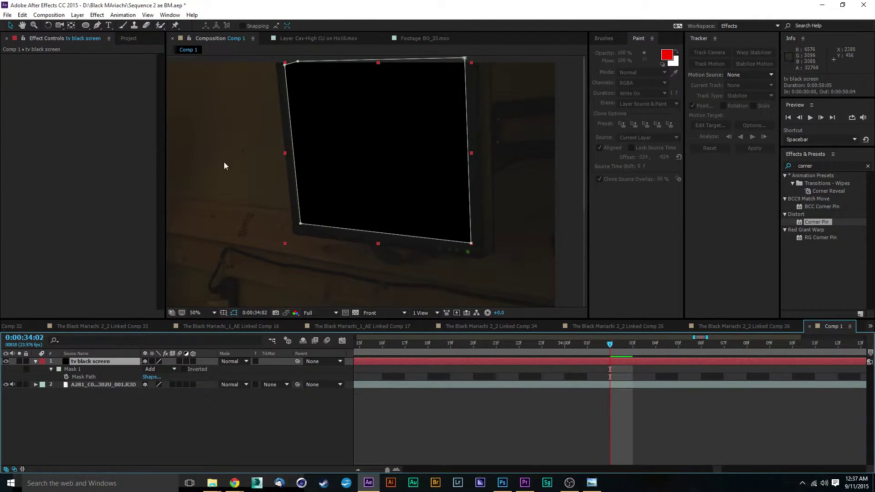
scroll(331, 189, "up", 5)
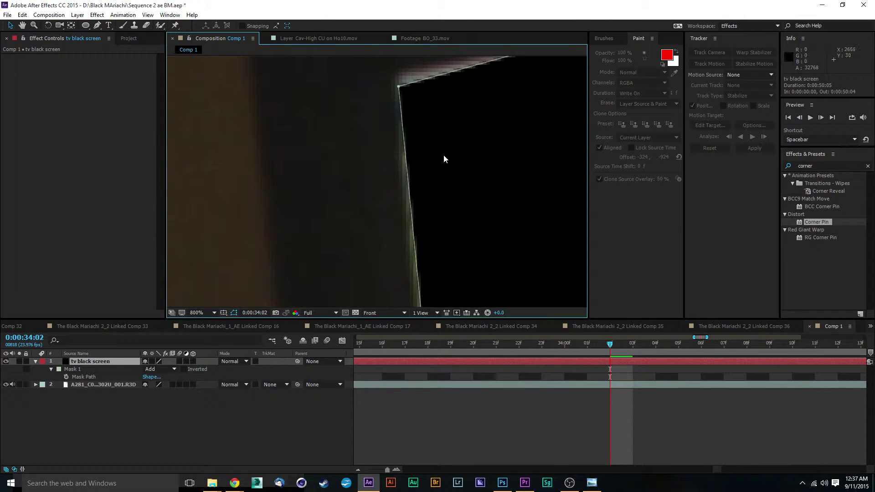
left_click_drag(444, 159, 434, 195)
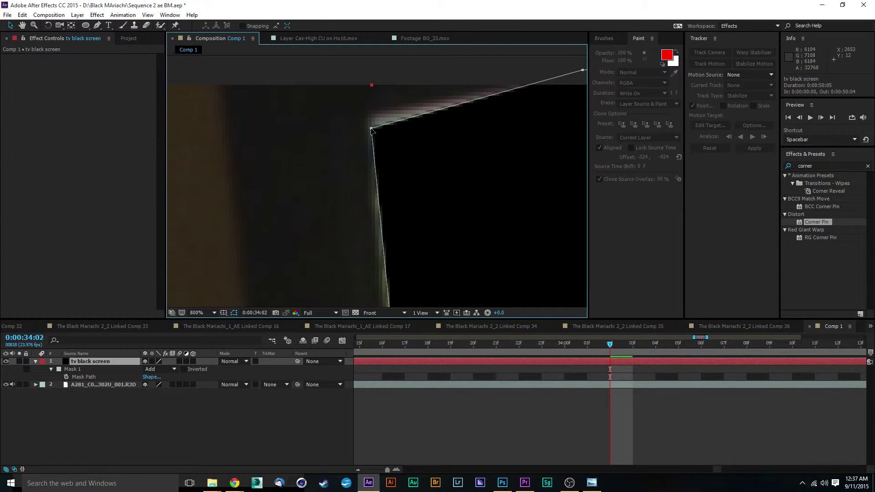
left_click_drag(372, 129, 365, 114)
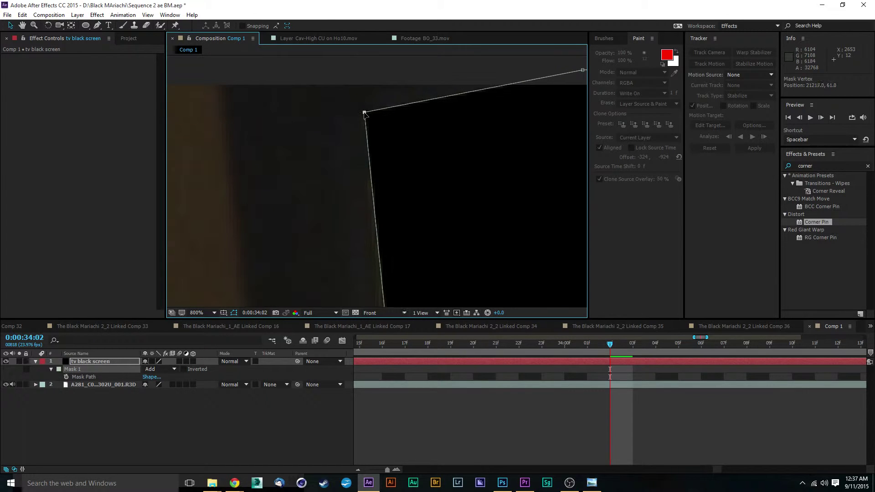
Follow the mask along the monitor's left and bottom edges and fine-tune its lower-right vertex at the screen corner.
key("h")
left_click_drag(397, 236, 303, 0)
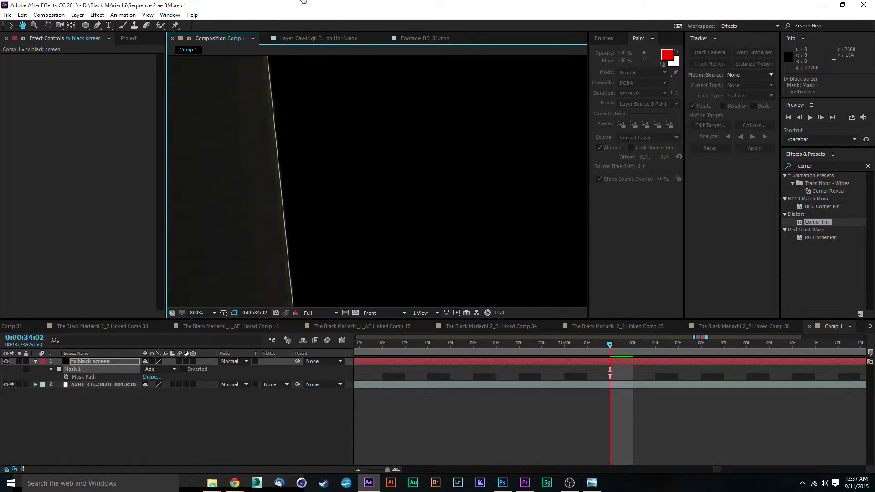
scroll(366, 220, "down", 1)
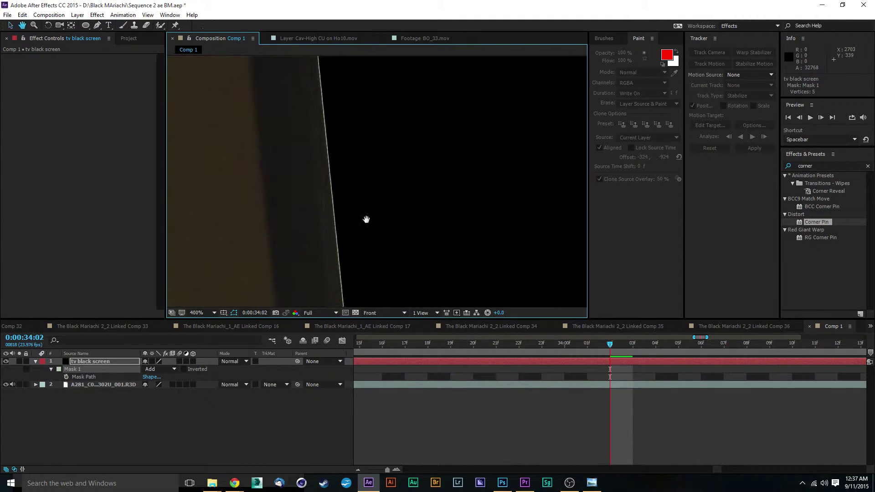
left_click_drag(371, 209, 365, 143)
left_click_drag(397, 246, 365, 72)
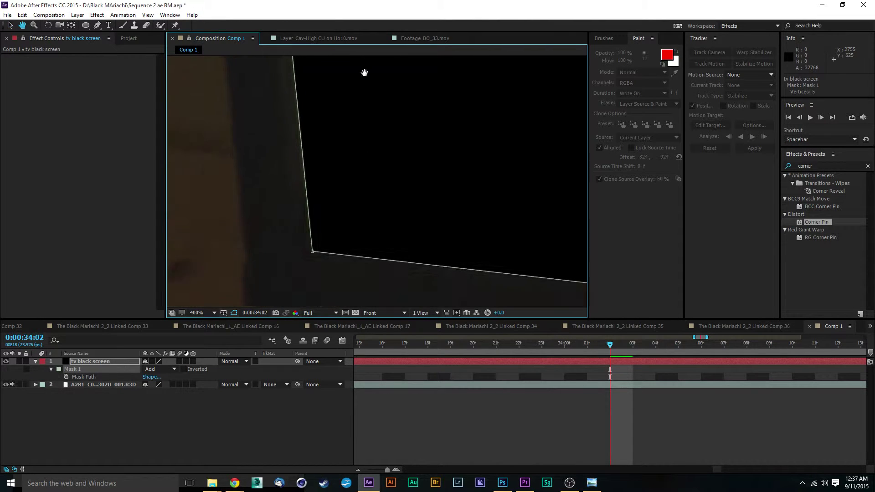
left_click_drag(479, 190, 284, 172)
key("v")
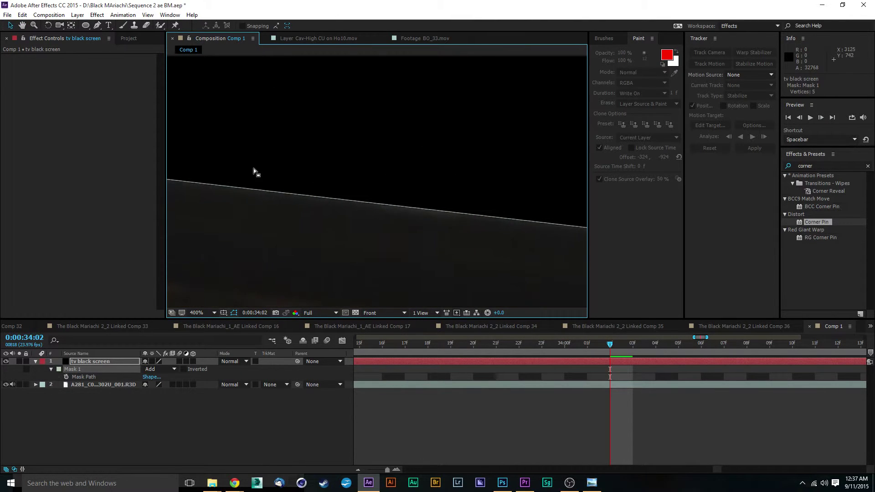
scroll(368, 176, "down", 1)
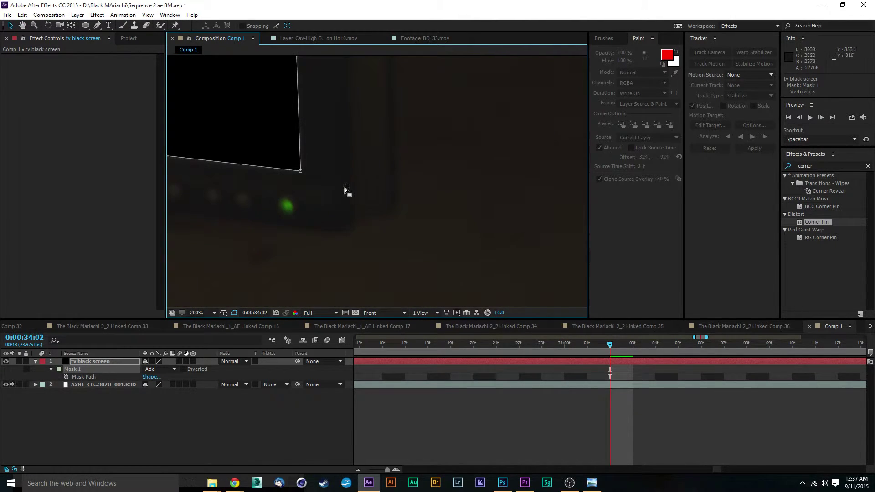
left_click_drag(317, 167, 362, 199)
scroll(353, 194, "up", 1)
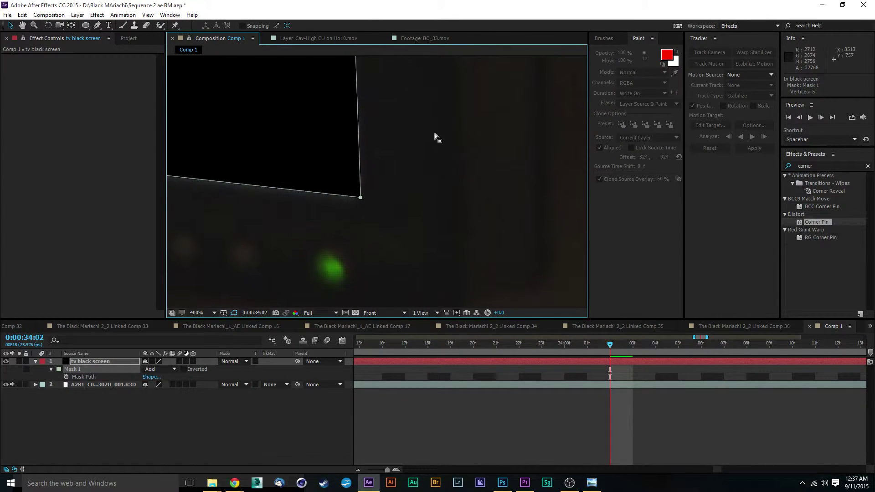
Check the mask's upper edge and compare the blacked-out monitor with the surrounding shot, with the layer deselected.
scroll(438, 139, "down", 6)
scroll(405, 228, "up", 2)
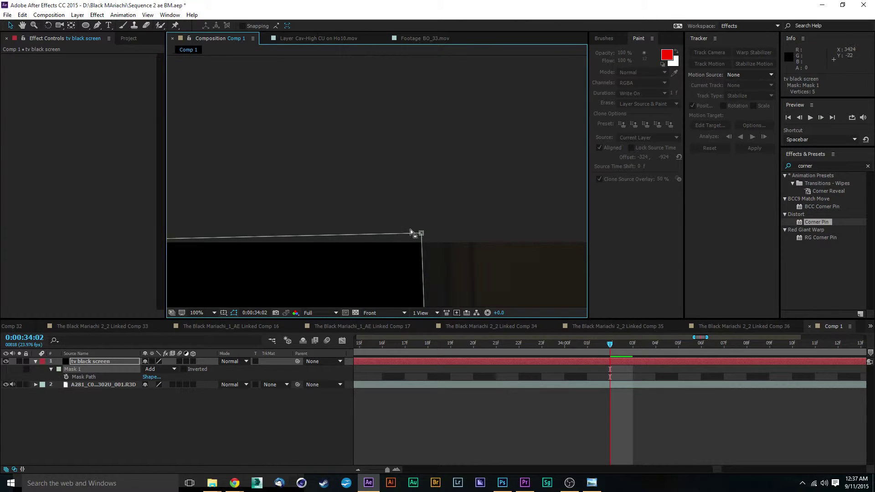
scroll(365, 206, "down", 2)
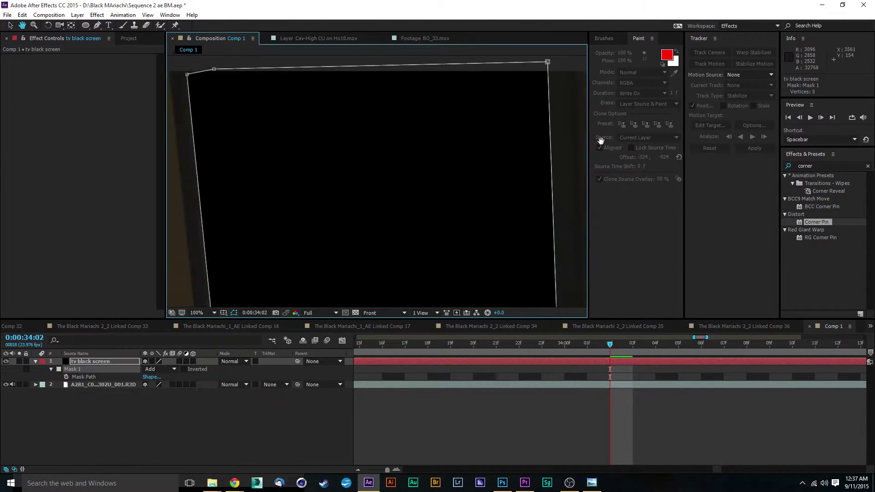
left_click(423, 130)
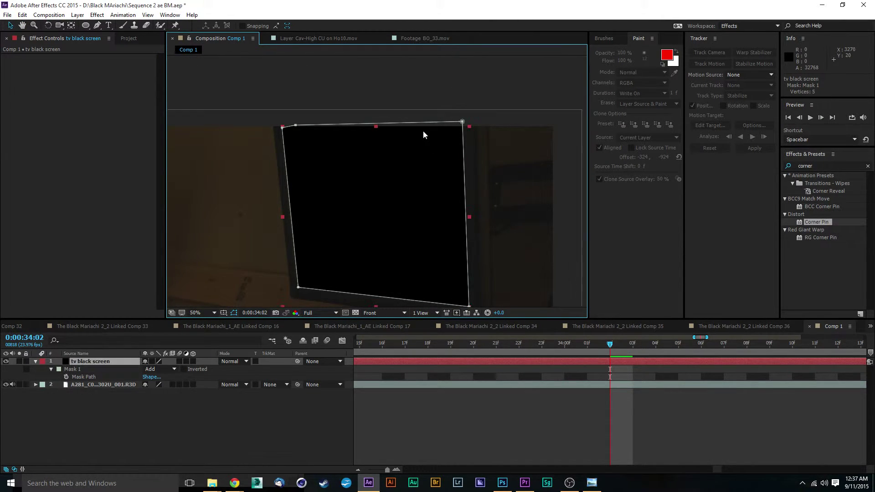
left_click(381, 90)
scroll(455, 190, "down", 2)
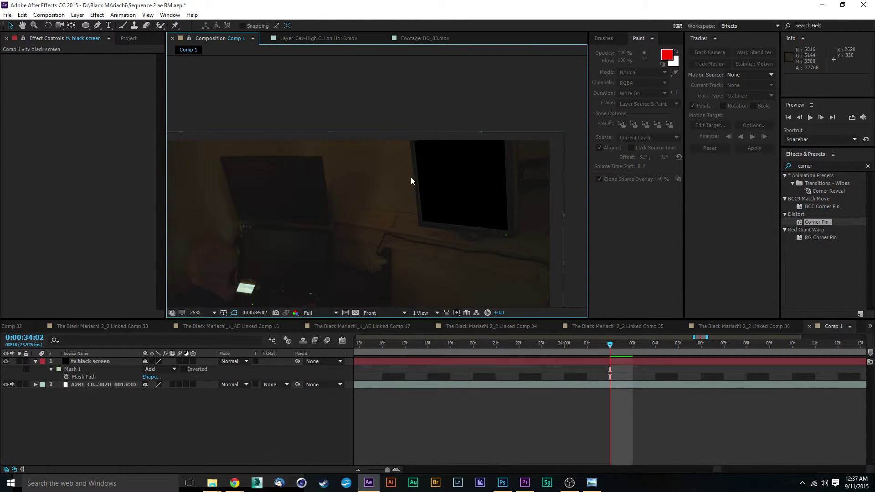
scroll(414, 176, "up", 2)
scroll(287, 151, "down", 2)
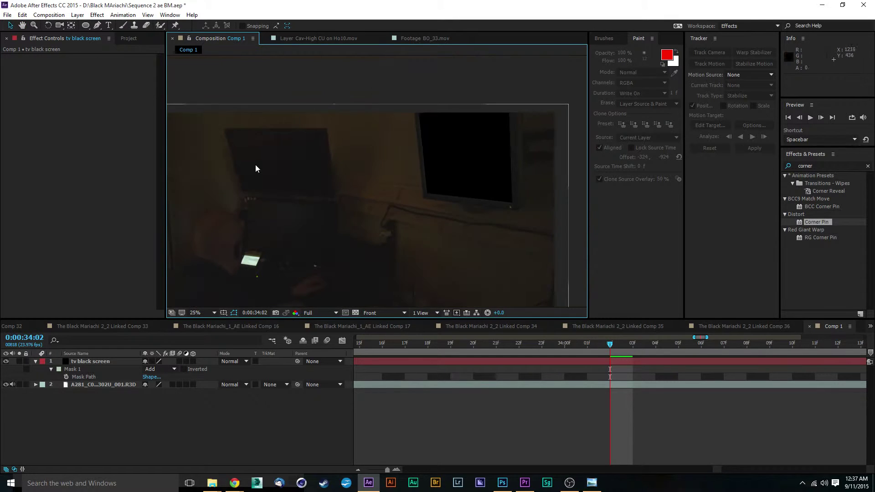
Recolor the tv black screen solid with a dark tone sampled from the footage and check it with the layer deselected.
left_click(77, 15)
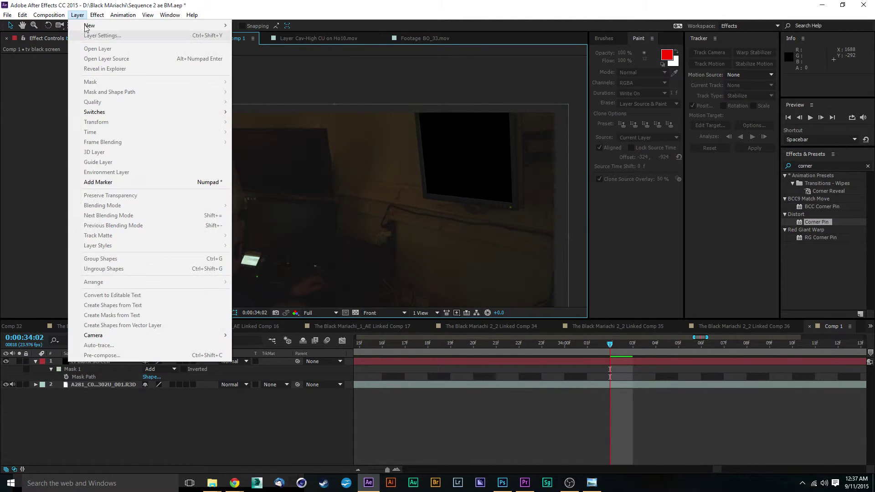
left_click(71, 429)
left_click(90, 368)
left_click(90, 364)
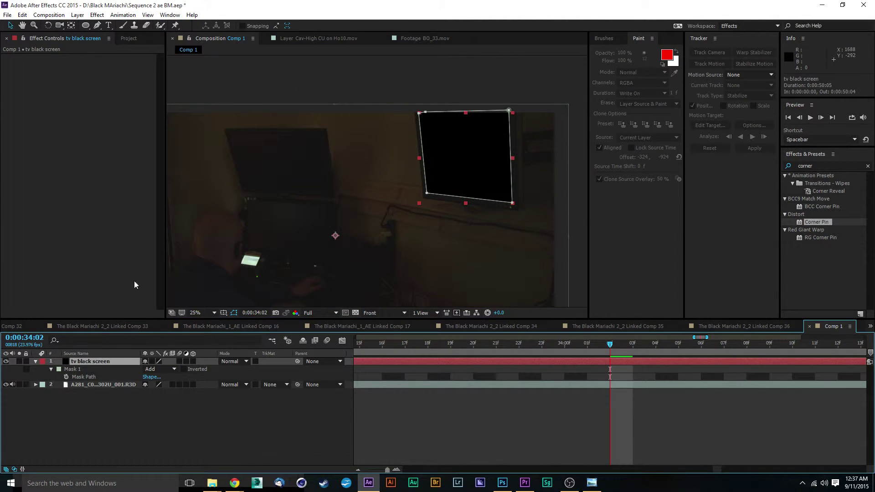
left_click(77, 15)
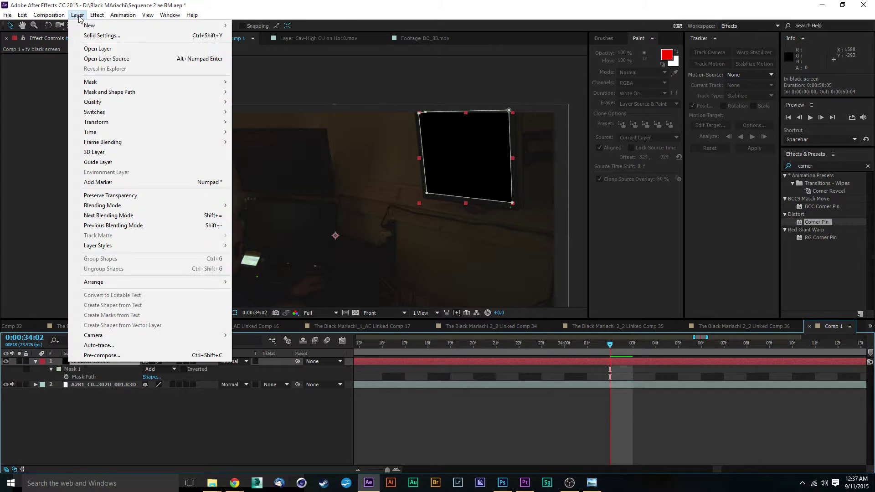
left_click(106, 35)
left_click_drag(416, 134, 656, 84)
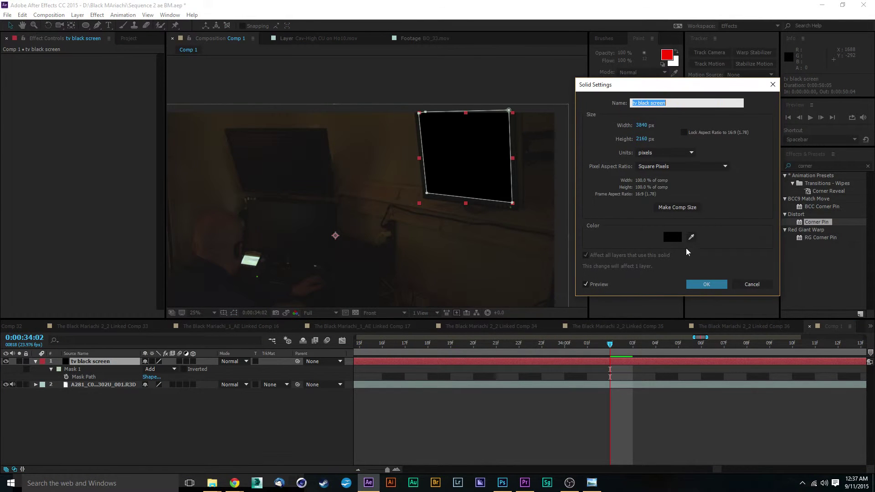
left_click(691, 237)
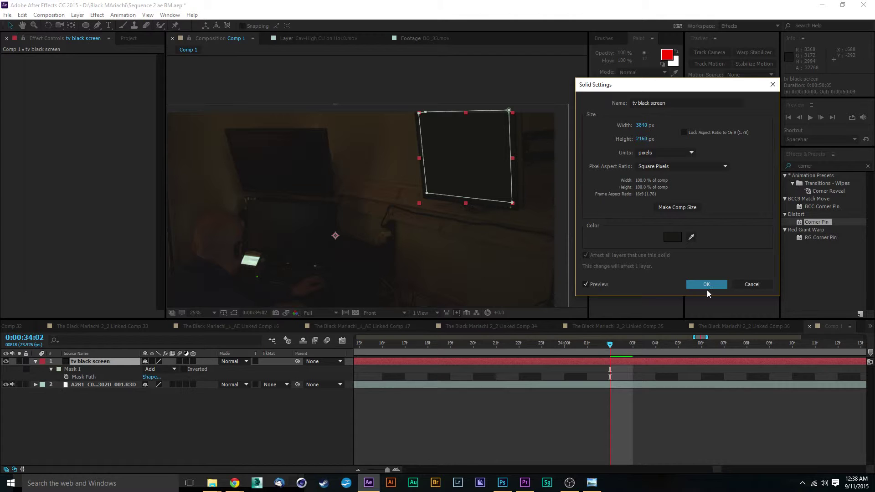
left_click(706, 287)
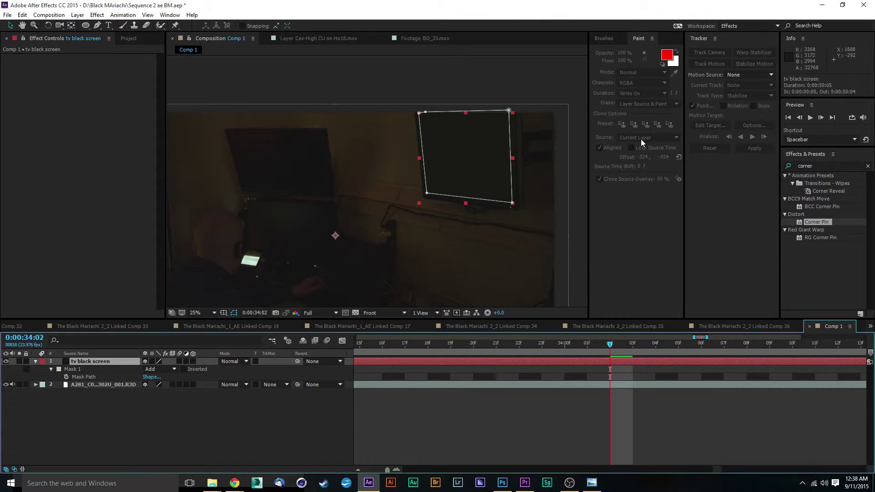
left_click(382, 82)
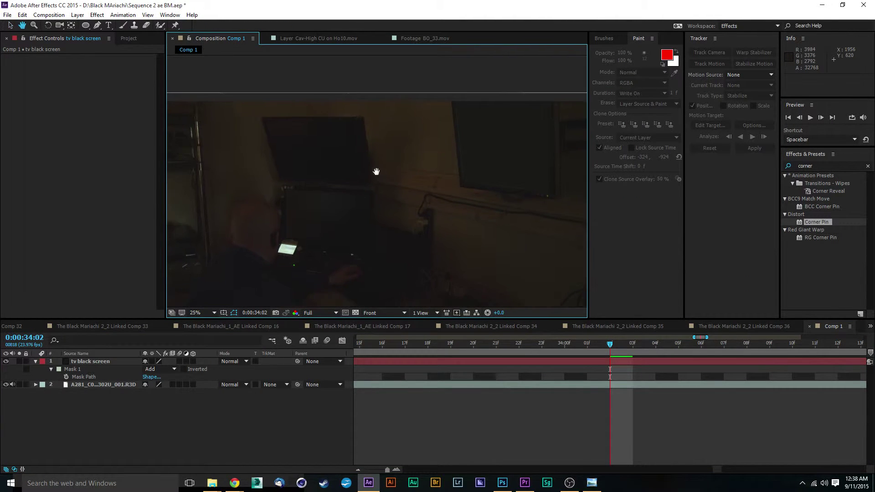
Resample the solid's color from the unlit monitor on the left side of the shot and check the match with the layer deselected.
left_click(103, 362)
left_click(78, 15)
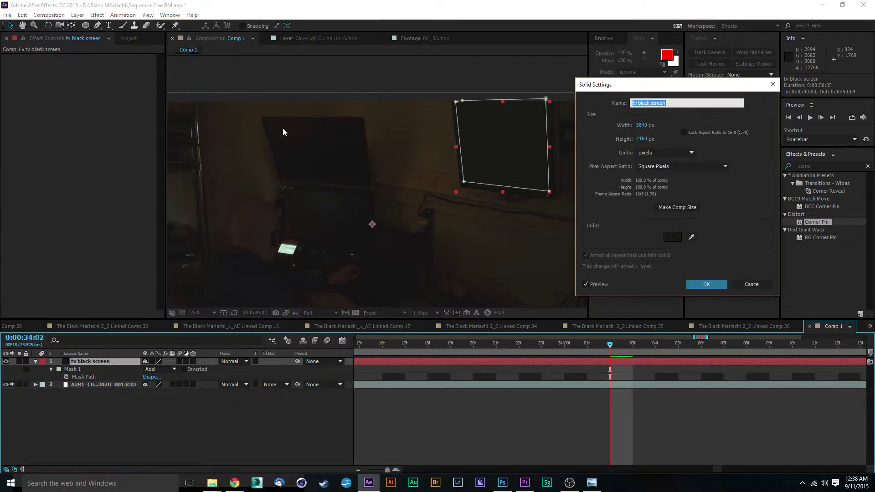
left_click(89, 32)
left_click(691, 238)
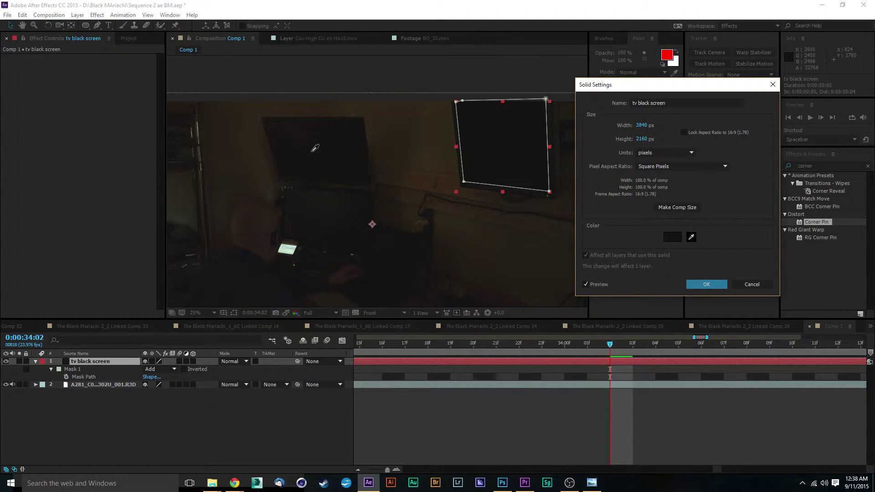
left_click(701, 284)
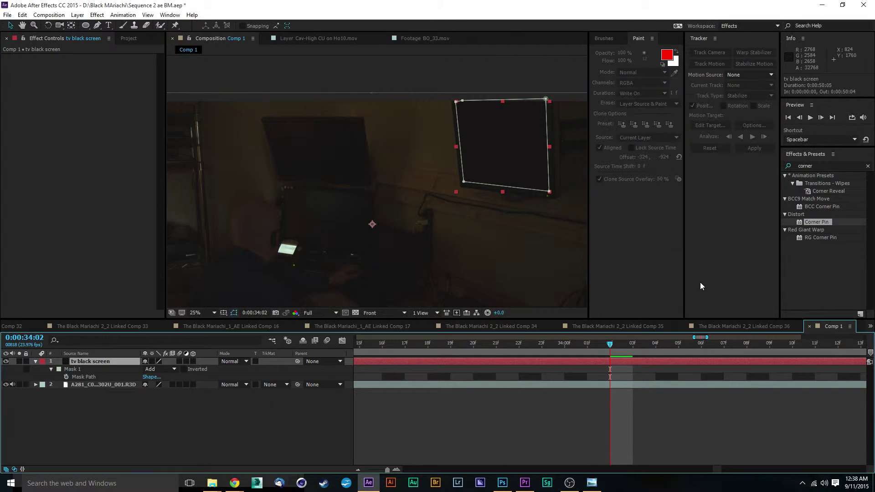
left_click(463, 71)
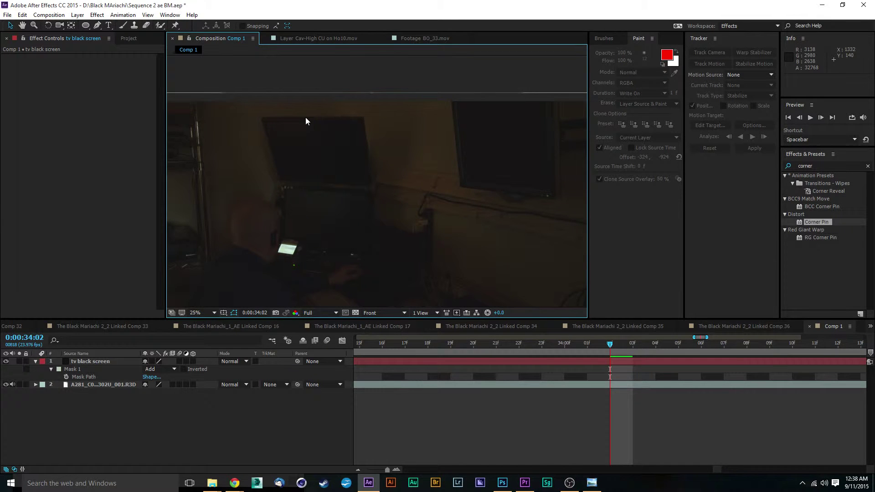
Find the Gradient Ramp effect by searching for "ramp" and apply it to the tv black screen layer.
left_click(87, 362)
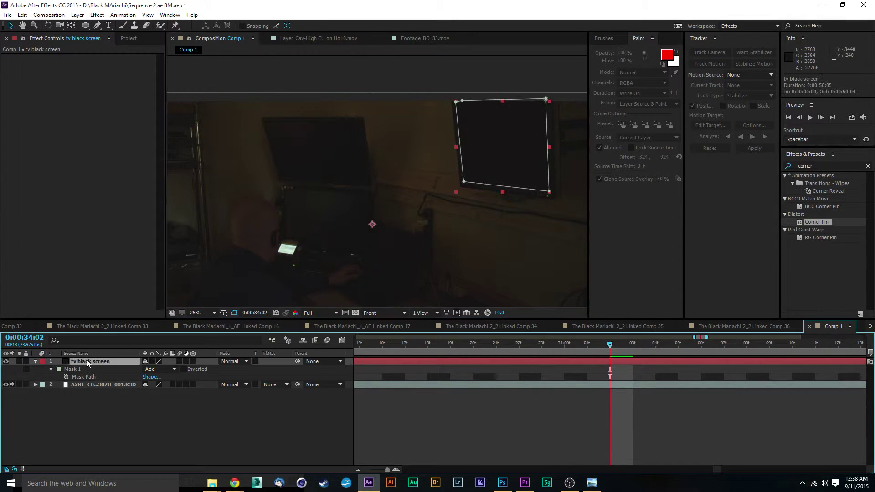
left_click(827, 164)
key("BackSpace")
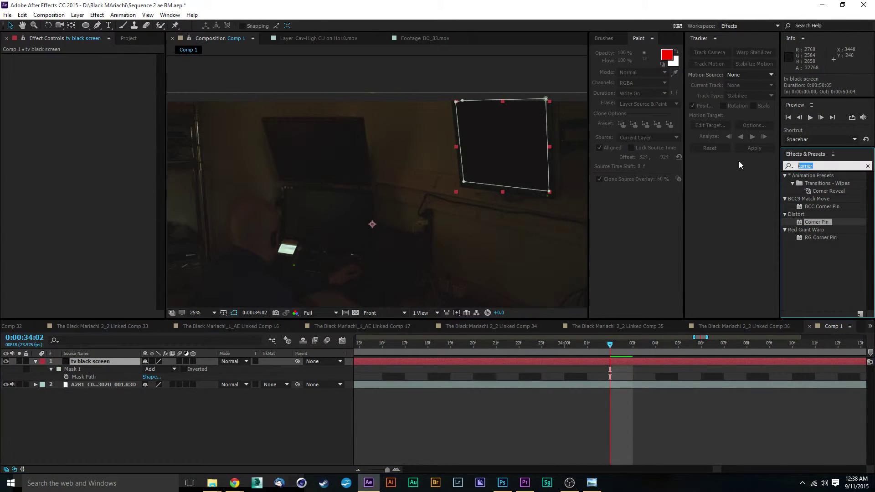
type("rsmp")
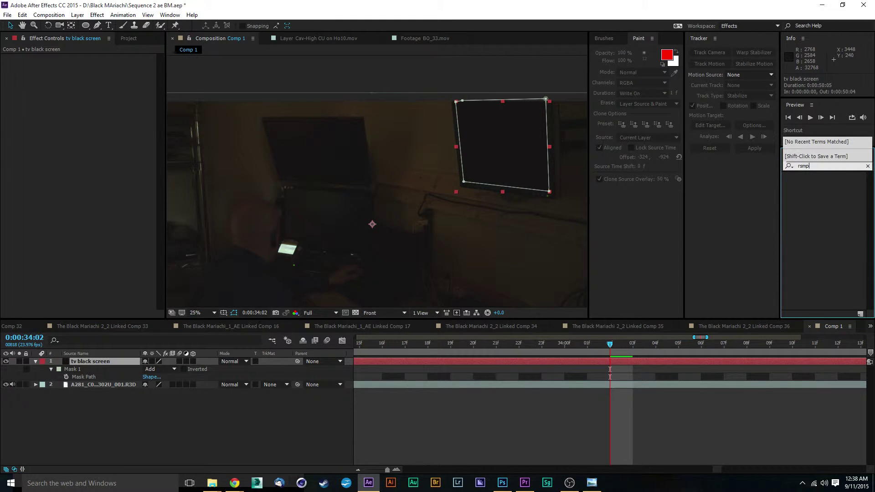
key("BackSpace")
key("BackSpace")
key("BackSpace")
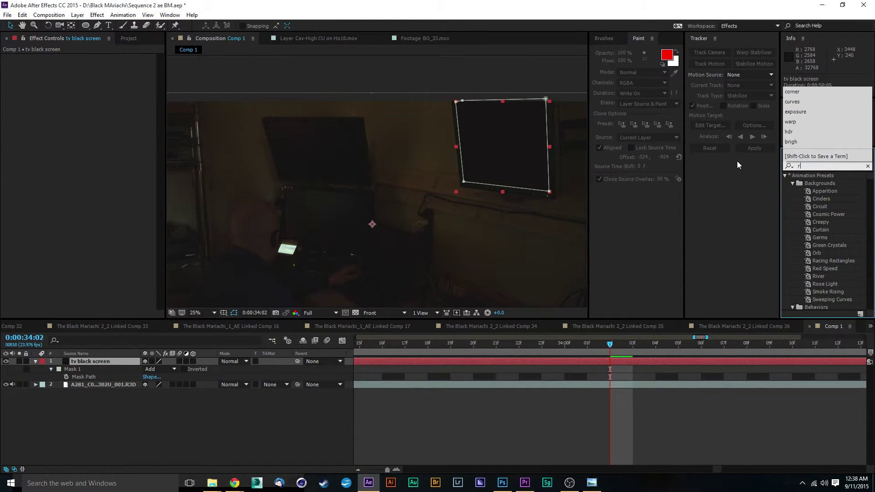
type("amp")
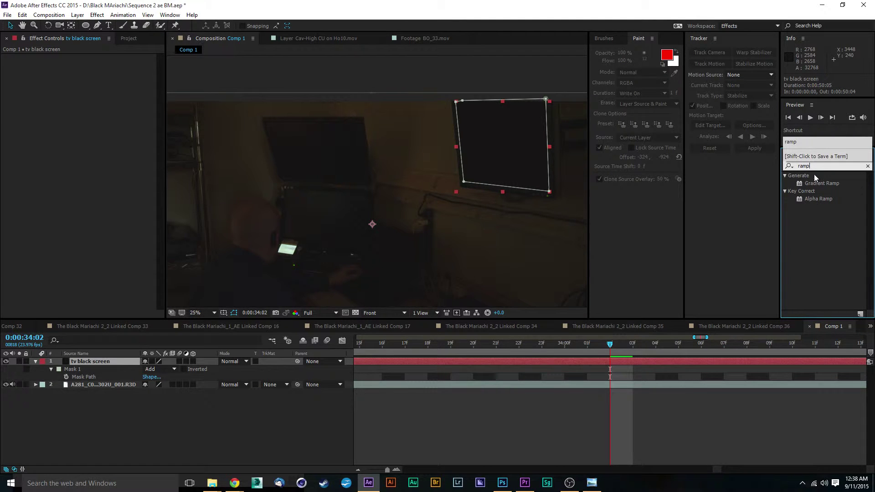
left_click_drag(811, 182, 90, 370)
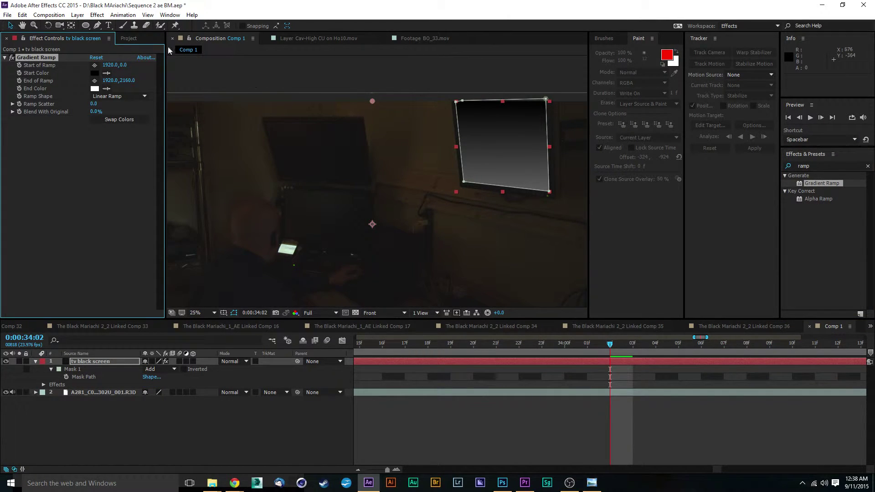
Set the ramp shape to Radial Ramp and move the start of the ramp to 3152, 280 near the screen's upper-left corner.
left_click(135, 97)
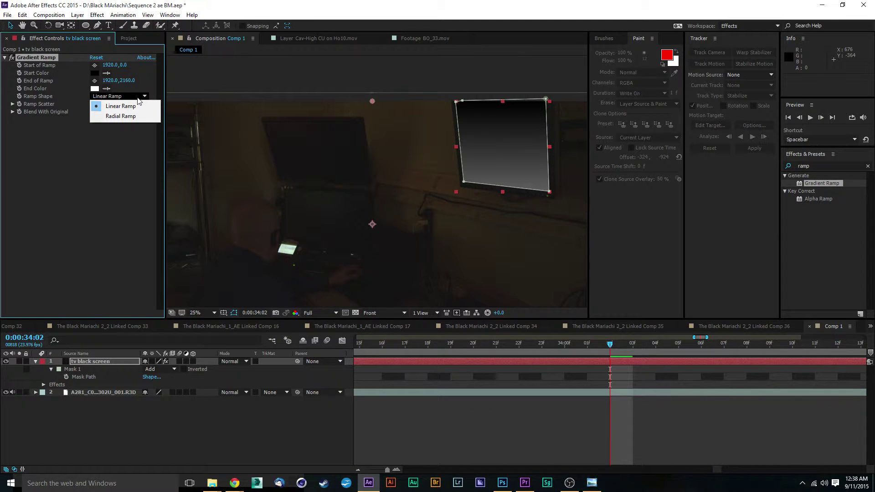
left_click(121, 116)
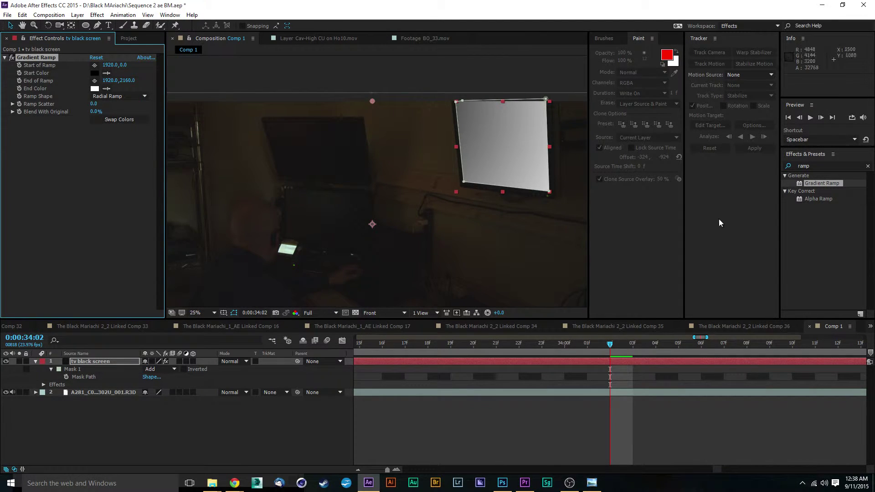
left_click_drag(413, 107, 424, 122)
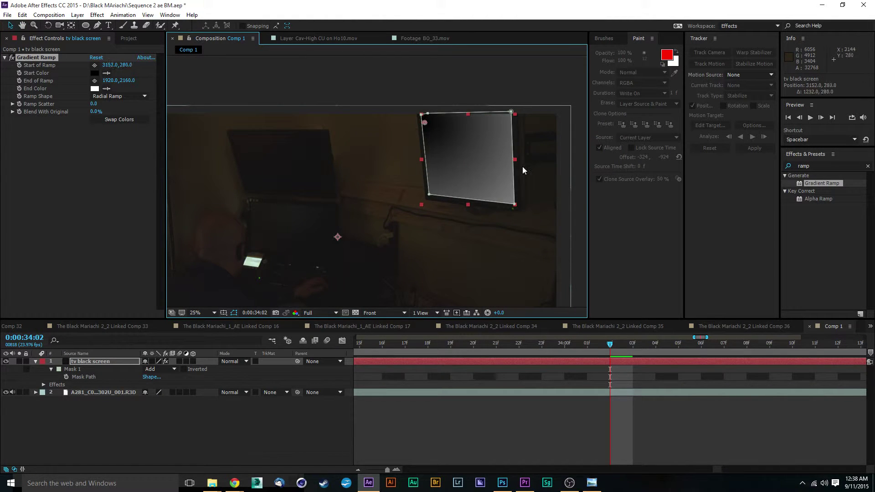
Move the ramp's start to 3484, 784 at the wall screen's lower-right corner and its end to 2536, -168 above the upper-left corner.
left_click_drag(523, 170, 518, 206)
key("comma")
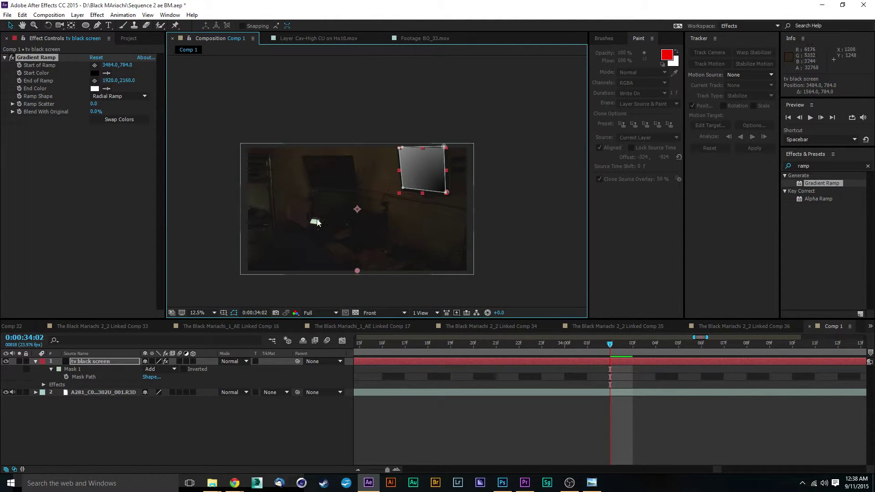
left_click_drag(358, 272, 393, 137)
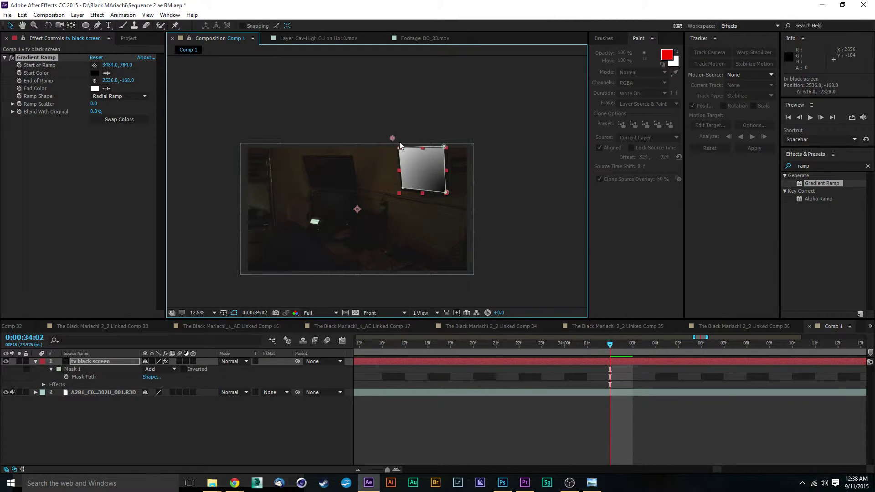
key("period")
scroll(410, 173, "up", 1)
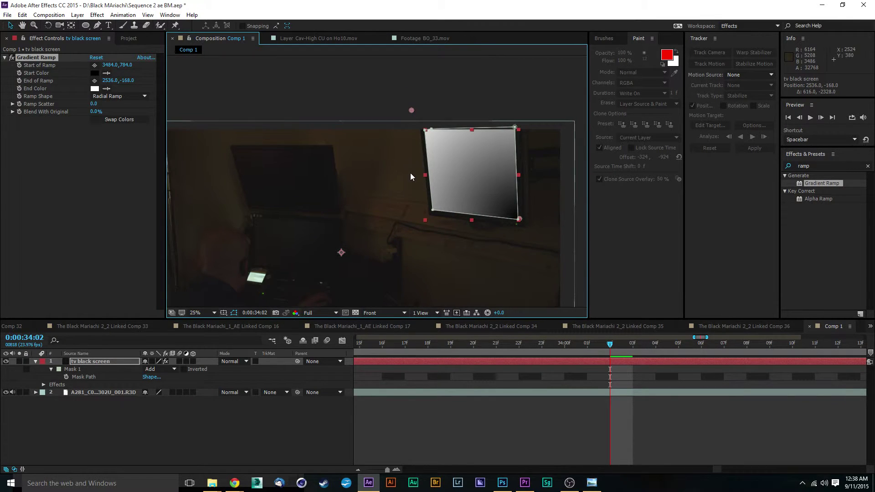
Set the ramp's end color to a dark brown with hue 12°, saturation 28% and brightness 15%, and check it with the layer deselected.
left_click(95, 89)
mouse_move(573, 205)
left_mouse_down()
mouse_move(531, 225)
mouse_move(533, 237)
left_mouse_up()
left_click(734, 206)
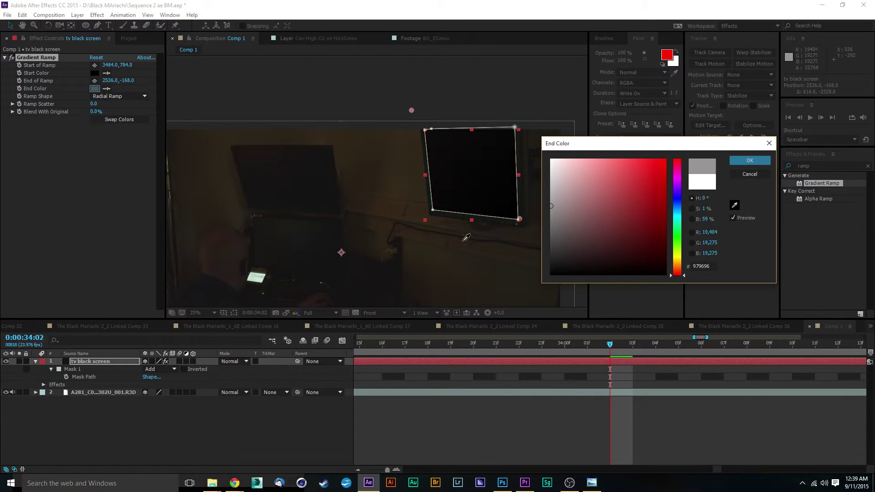
left_click(255, 153)
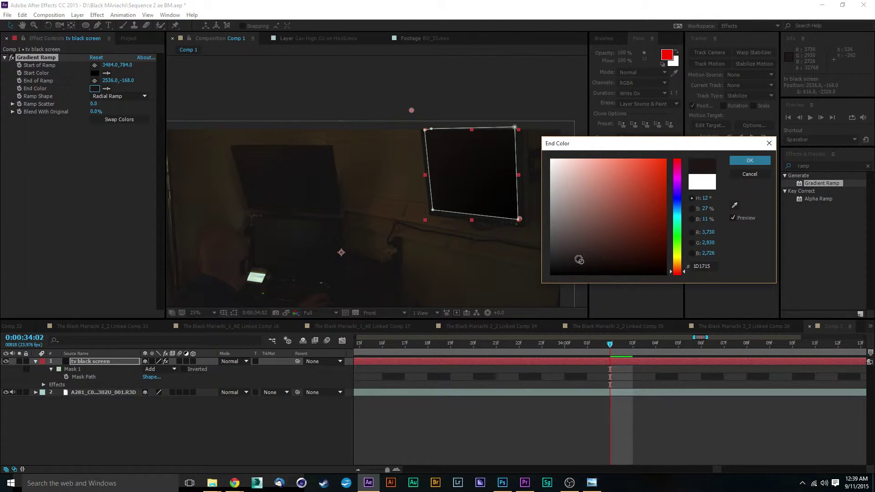
left_click_drag(581, 261, 583, 258)
left_click(739, 161)
left_click(417, 77)
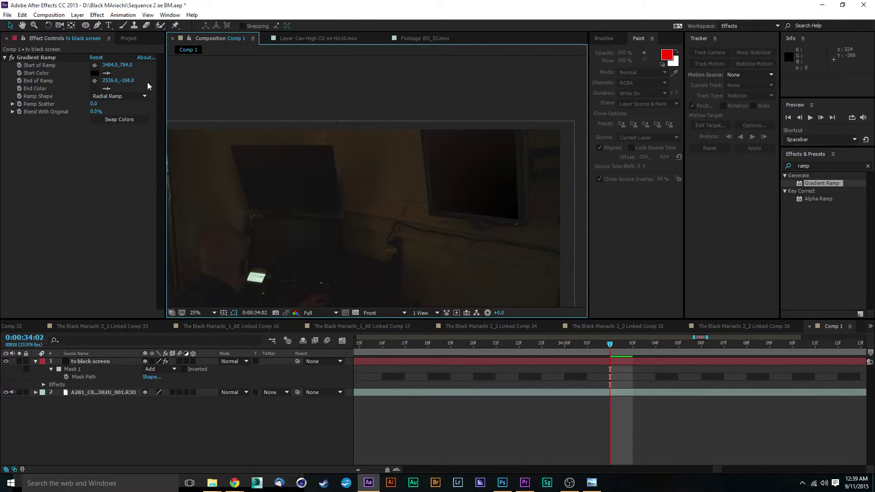
Move the ramp's start to 3832, 1100 beyond the wall screen's lower-right corner and check the shading with the layer deselected.
left_click(94, 65)
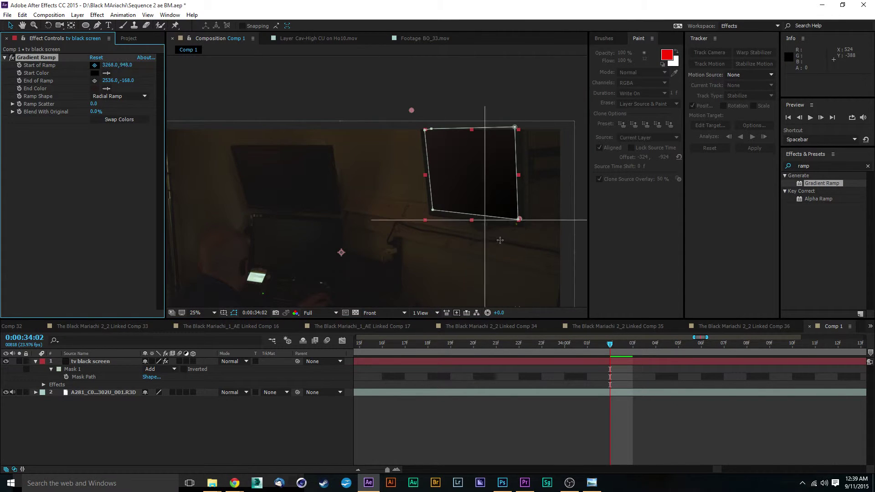
mouse_move(549, 253)
left_mouse_down()
mouse_move(565, 276)
mouse_move(558, 253)
left_mouse_up()
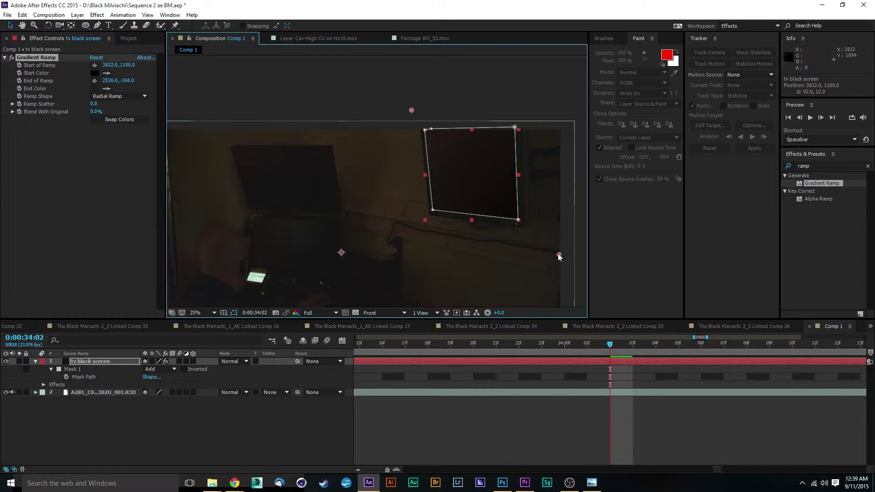
left_click(321, 80)
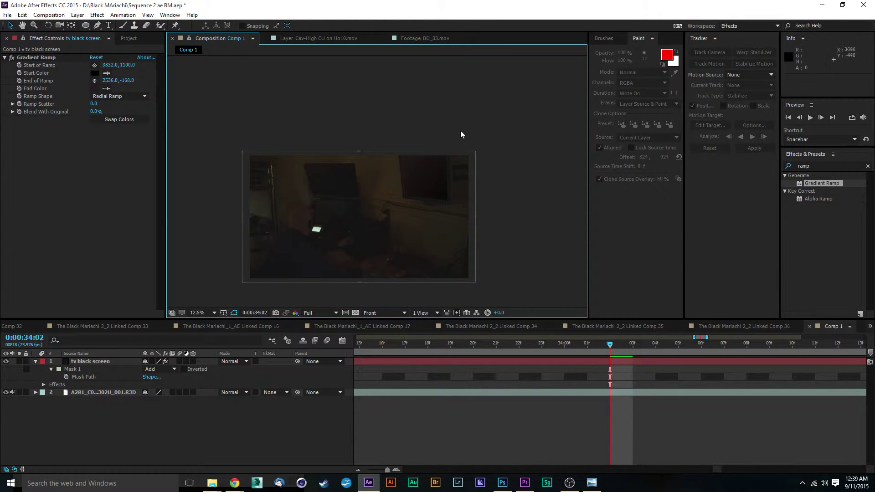
key(".")
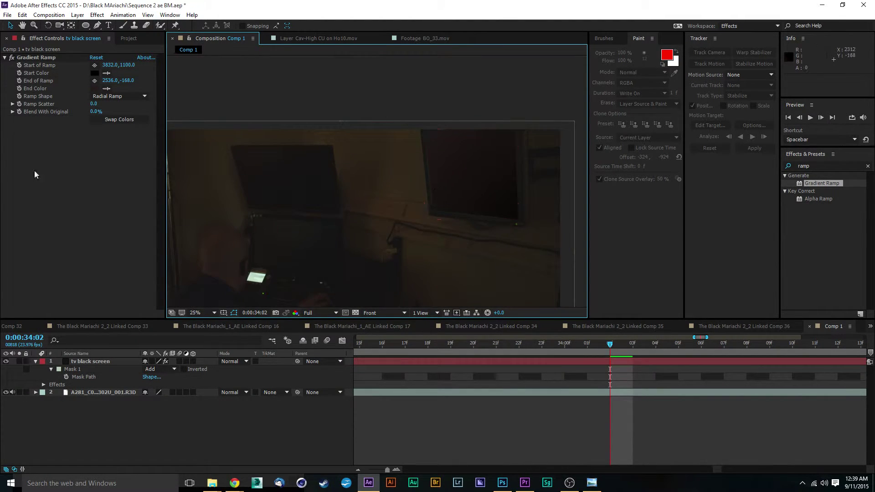
Darken the ramp's end color slightly and check the wall screen with the layer deselected.
left_click(94, 89)
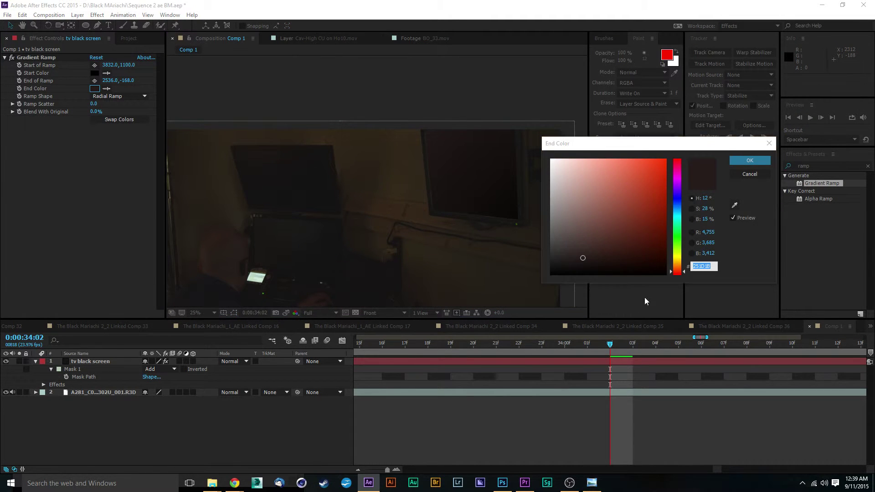
left_click_drag(585, 259, 585, 260)
left_click(755, 159)
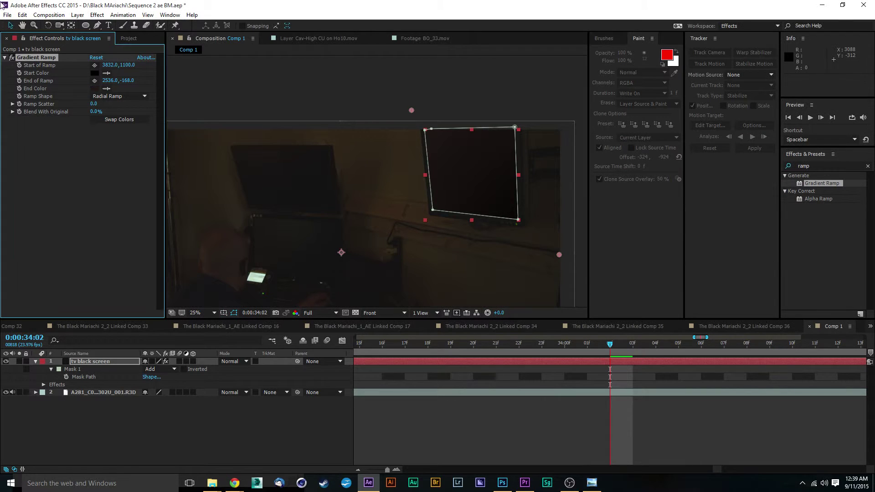
left_click(243, 74)
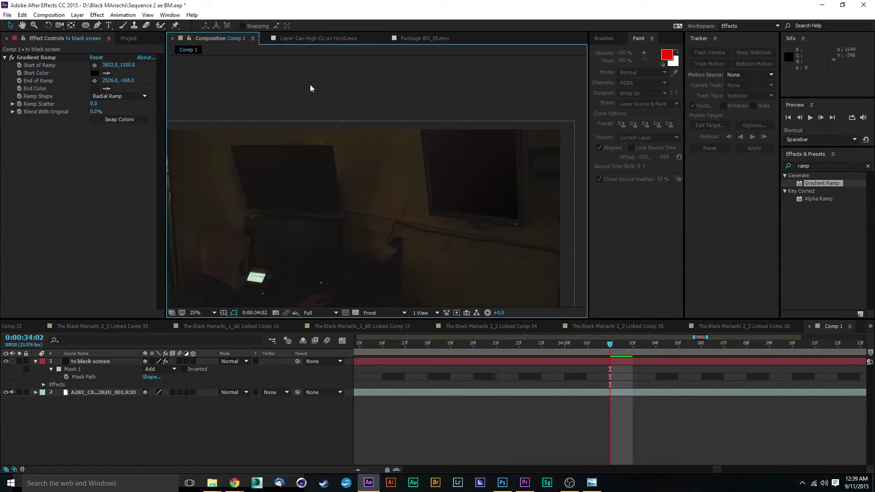
Compare the covered wall screen with the unlit monitor, then inspect its lower-right corner and the power light on the bezel.
left_click_drag(336, 182, 385, 179)
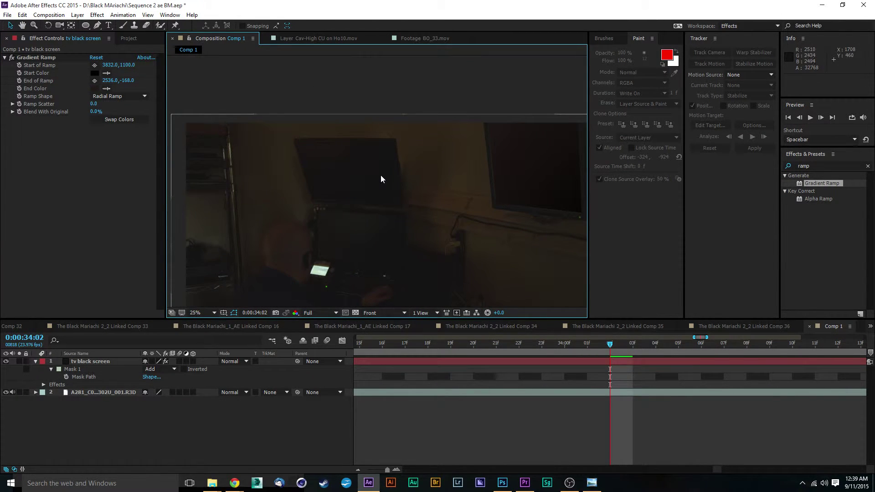
scroll(371, 172, "down", 1)
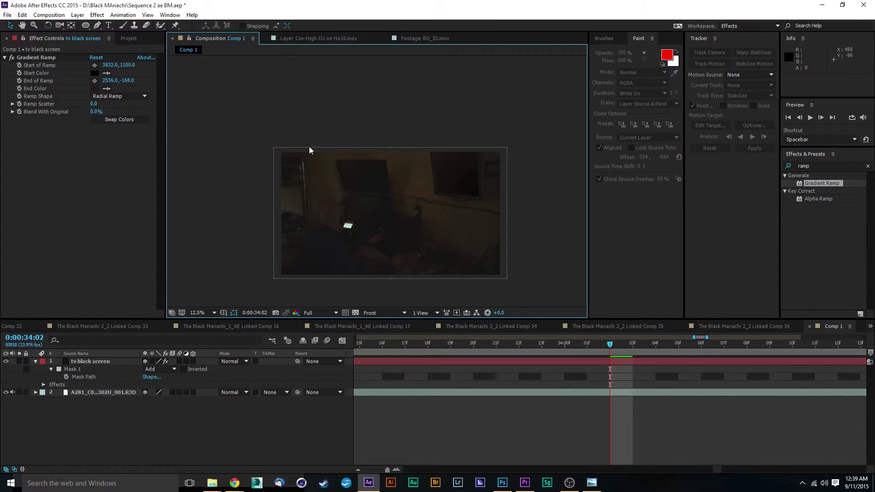
scroll(370, 211, "up", 1)
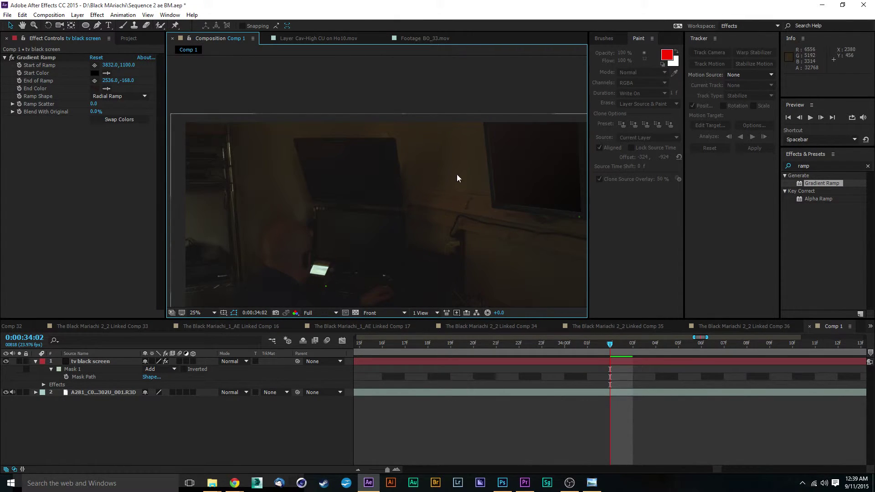
left_click_drag(457, 174, 369, 167)
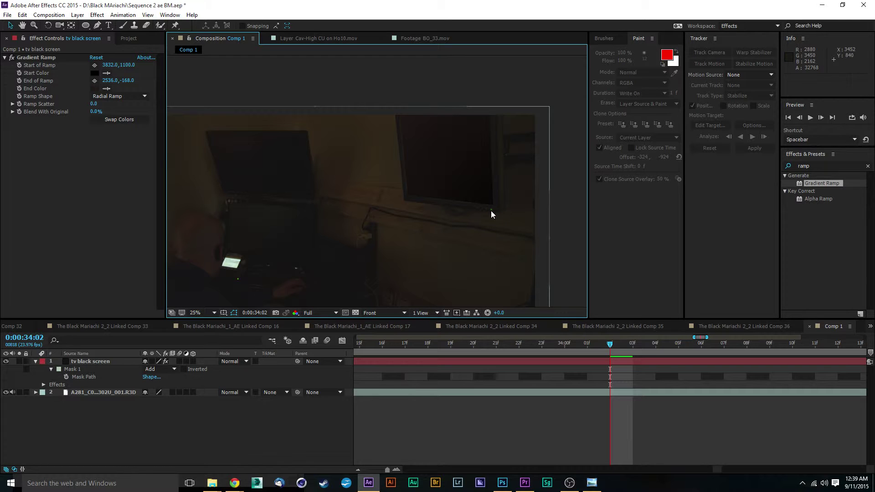
scroll(493, 221, "up", 2)
left_click_drag(496, 223, 349, 204)
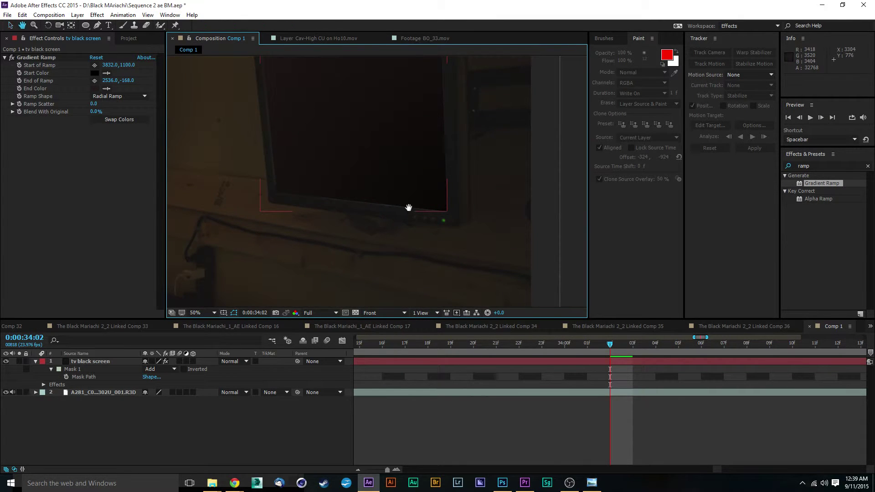
left_click_drag(408, 207, 395, 204)
scroll(401, 214, "up", 2)
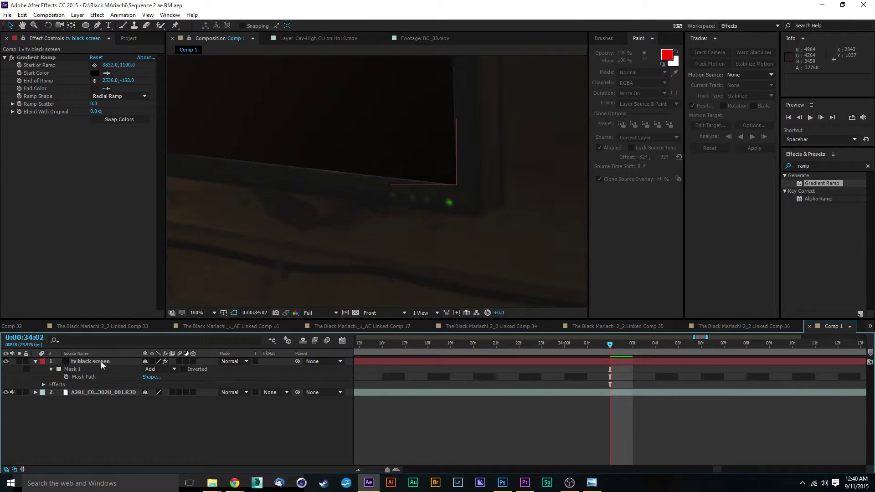
Duplicate the A281 R3D footage layer and trim the upper copy to begin at 0:00:34:02.
left_click(78, 392)
key("ctrl+d")
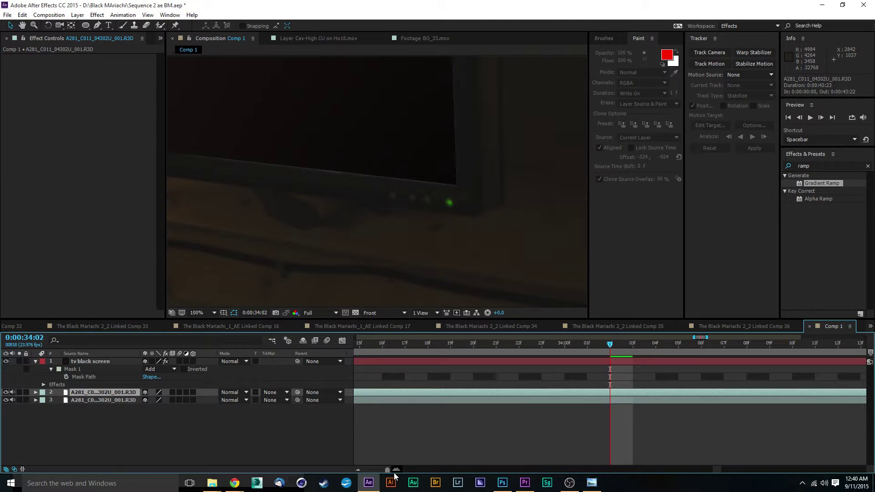
left_click_drag(387, 469, 360, 470)
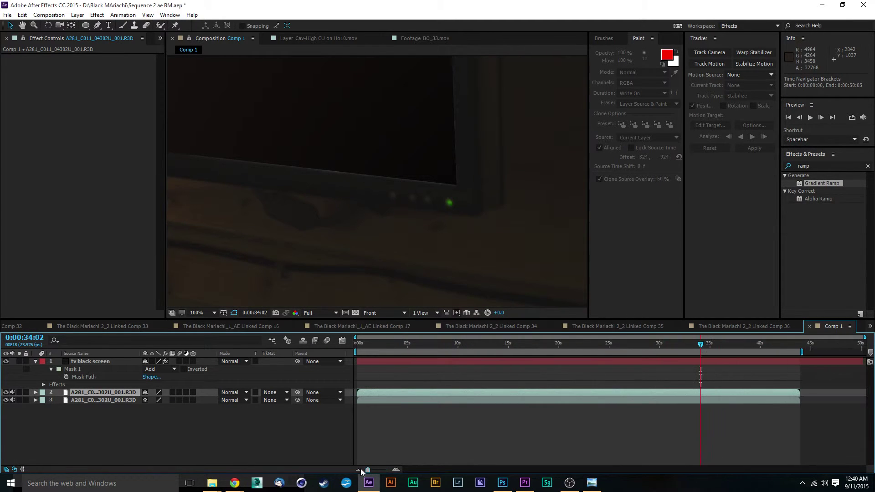
left_click_drag(358, 393, 704, 392)
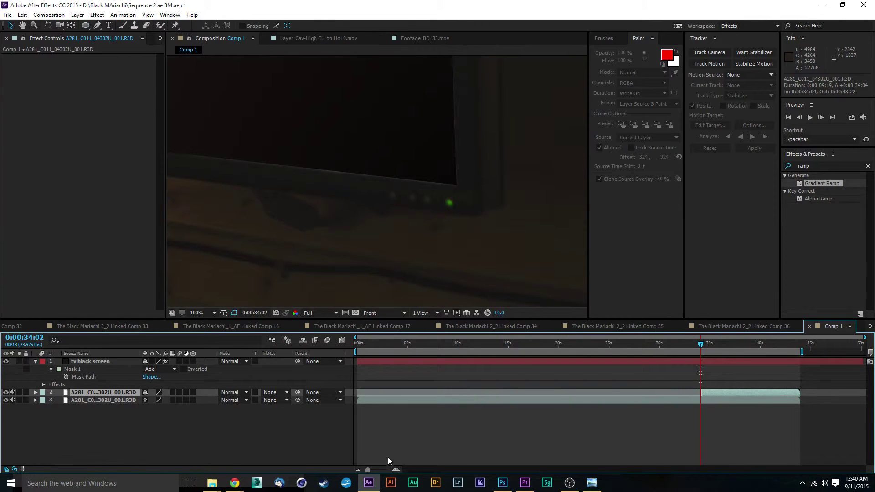
left_click_drag(368, 470, 388, 470)
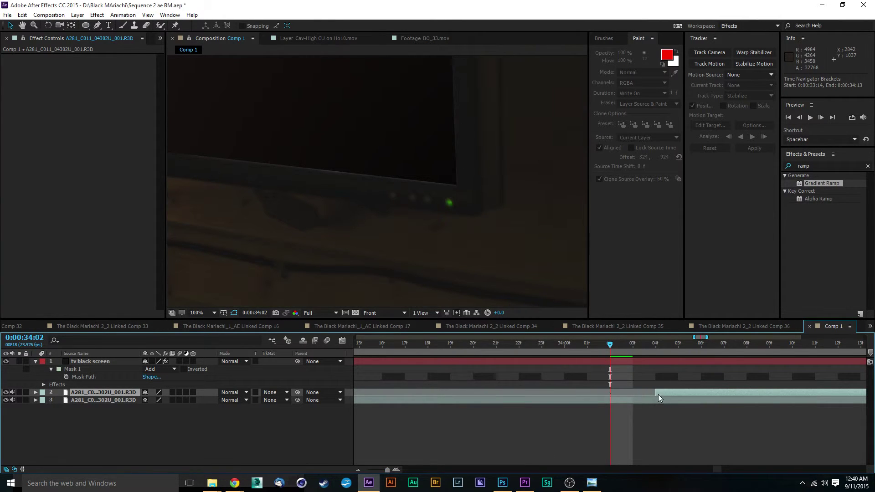
left_click_drag(659, 395, 614, 398)
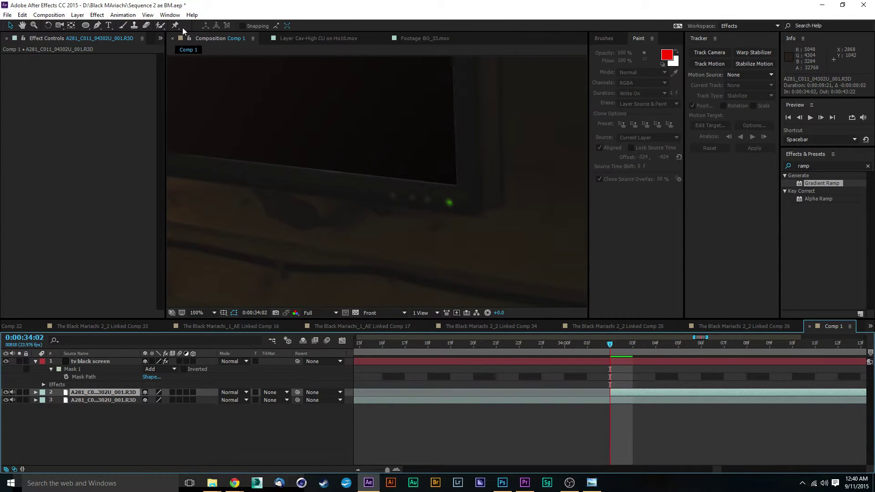
Open the trimmed footage copy on its own for Clone Stamp painting, with the lit monitor's lower-right corner in close view.
left_click(135, 26)
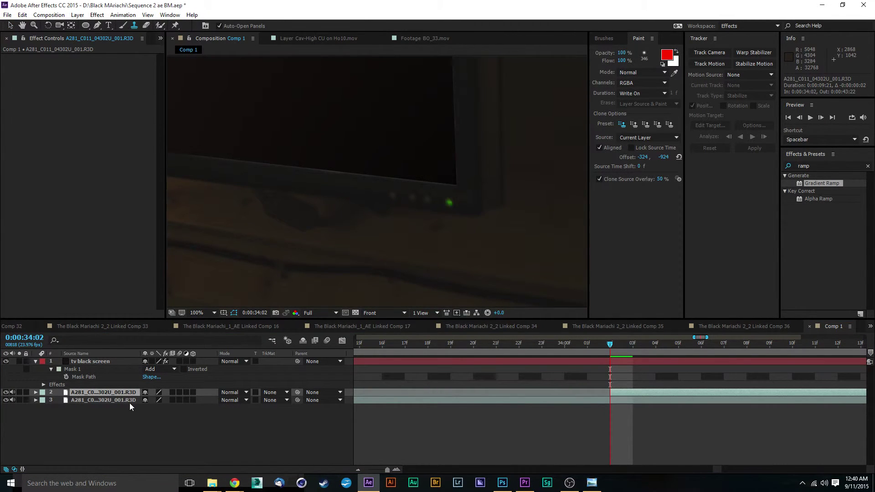
double_click(123, 392)
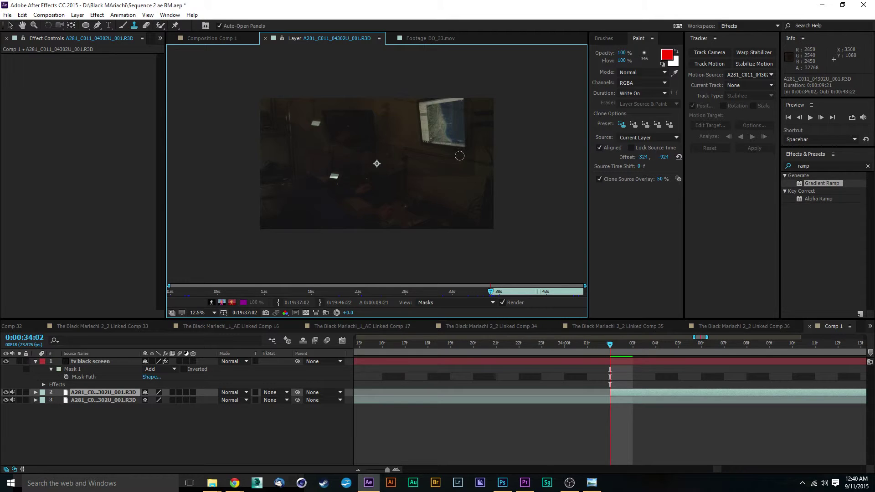
scroll(458, 153, "up", 1)
scroll(377, 188, "up", 2)
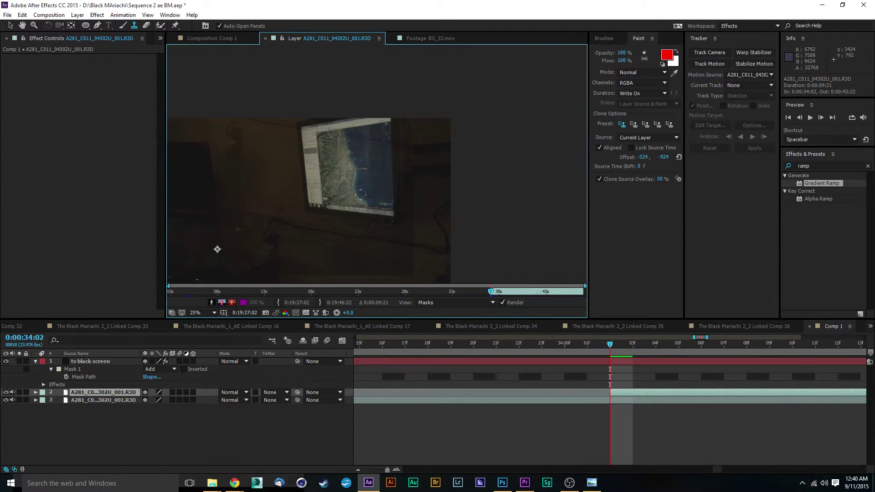
scroll(341, 174, "down", 4)
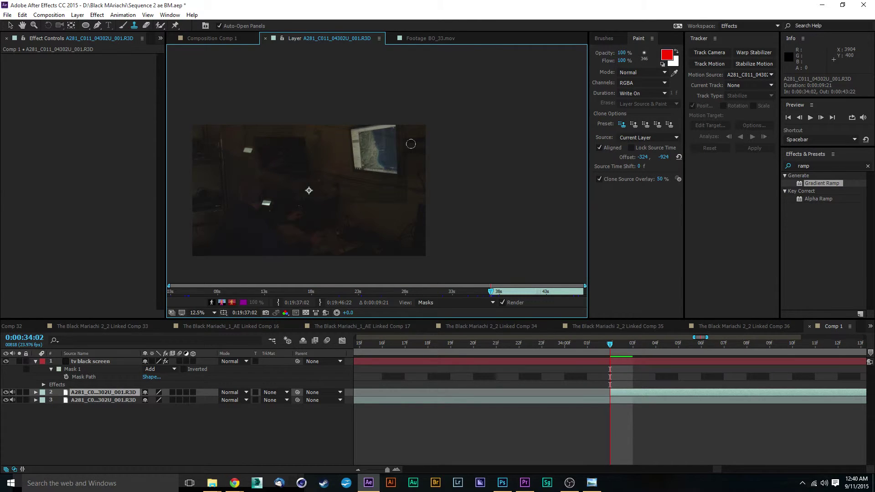
scroll(411, 144, "up", 2)
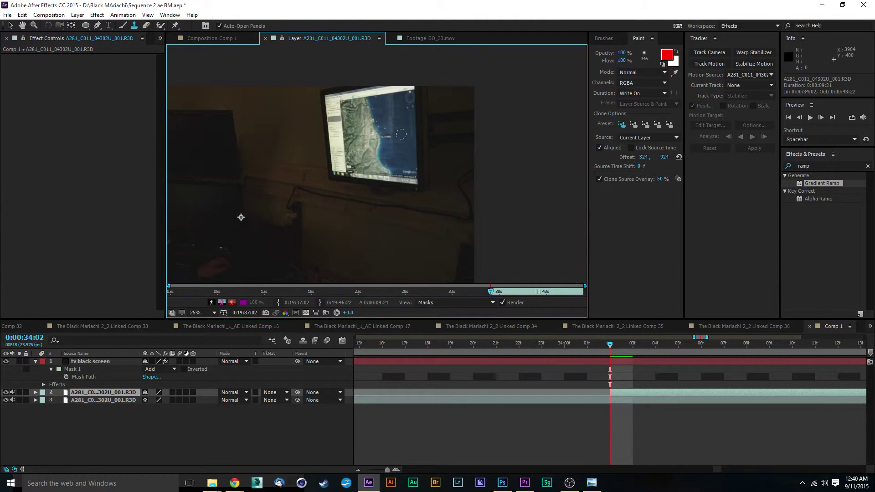
scroll(410, 144, "down", 2)
scroll(411, 144, "up", 1)
scroll(309, 191, "up", 4)
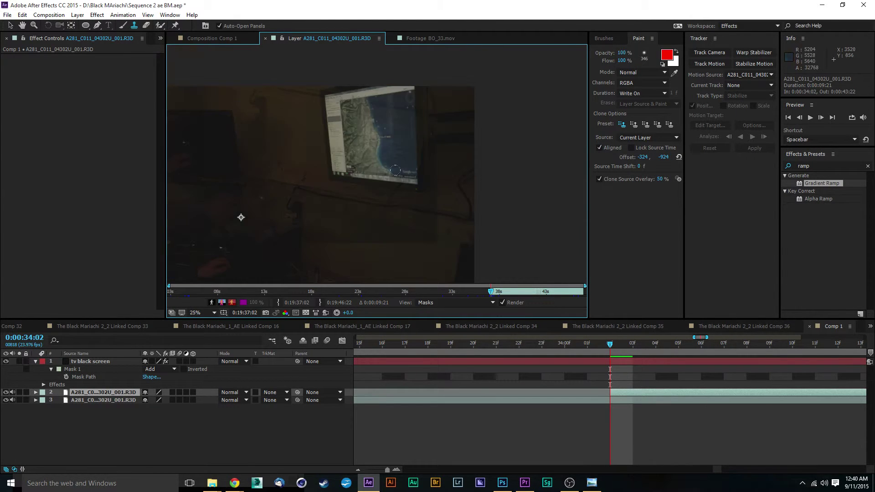
key("ctrl+b")
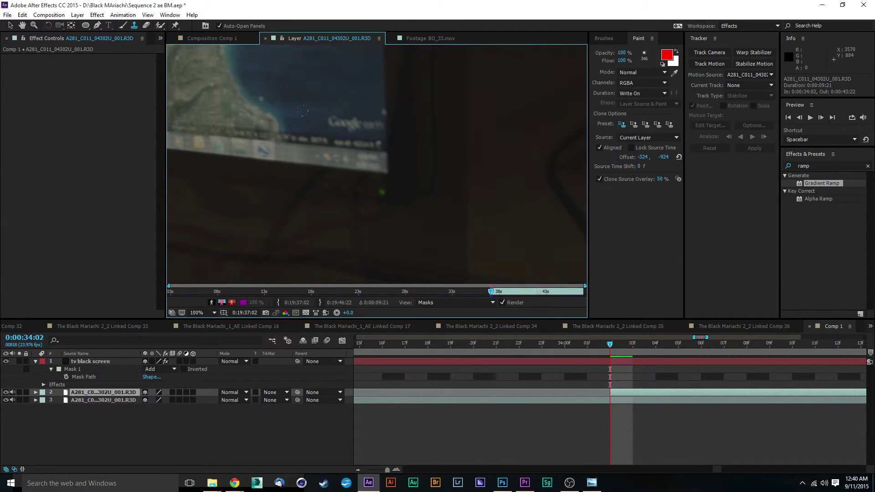
Clone-stamp from the green power light onto the adjacent part of the monitor's lower bezel and check the result in Comp 1.
mouse_move(374, 179)
left_mouse_down()
mouse_move(423, 182)
mouse_move(378, 180)
left_mouse_up()
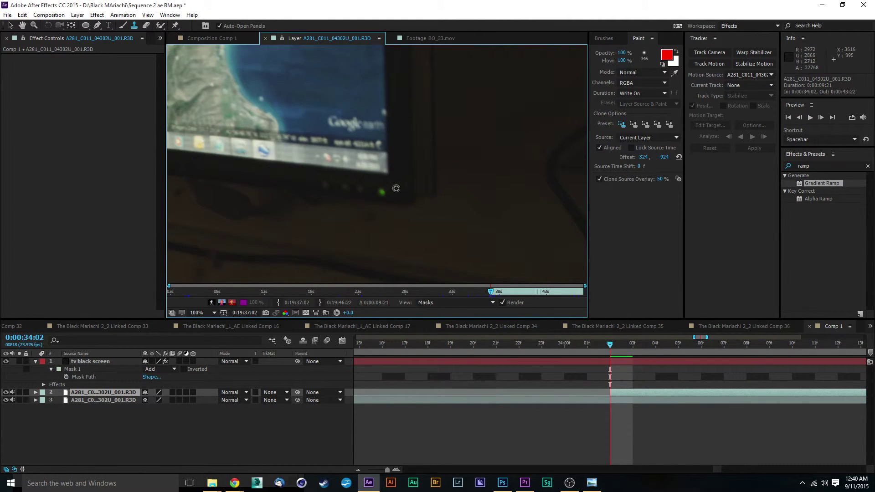
left_click(385, 192, "alt")
mouse_move(362, 195)
left_mouse_down()
mouse_move(381, 190)
mouse_move(419, 217)
mouse_move(394, 214)
left_mouse_up()
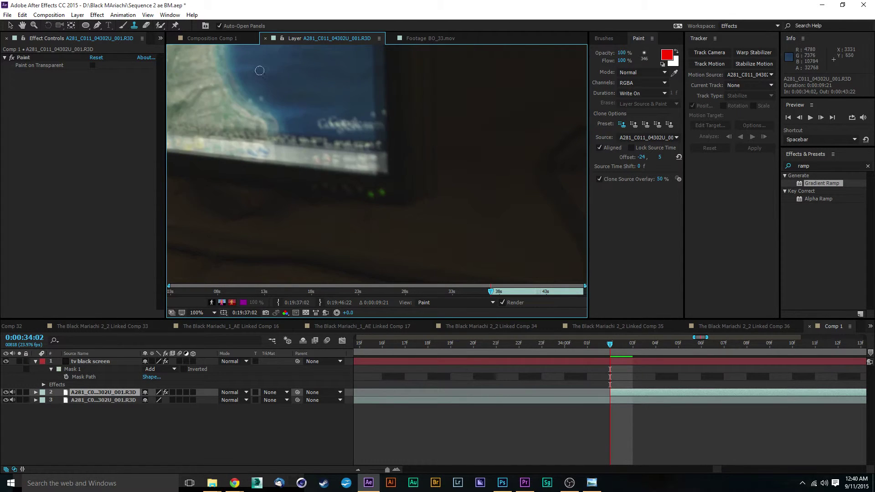
left_click(225, 37)
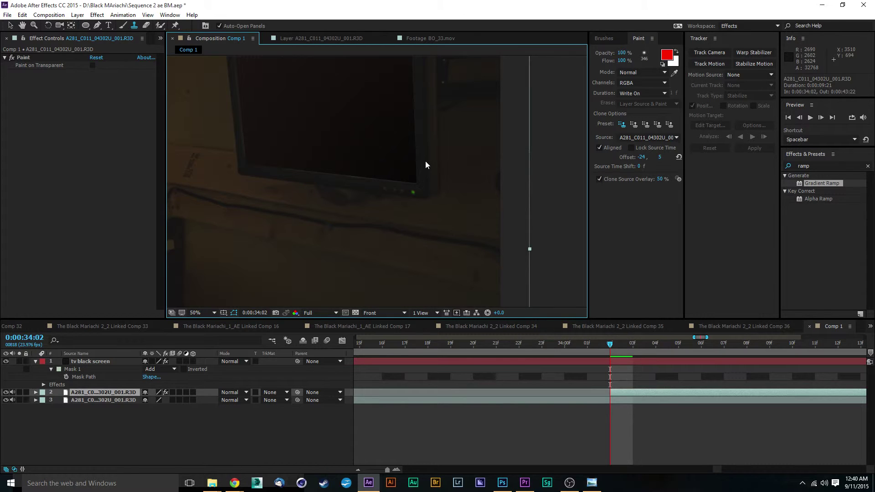
scroll(376, 177, "down", 2)
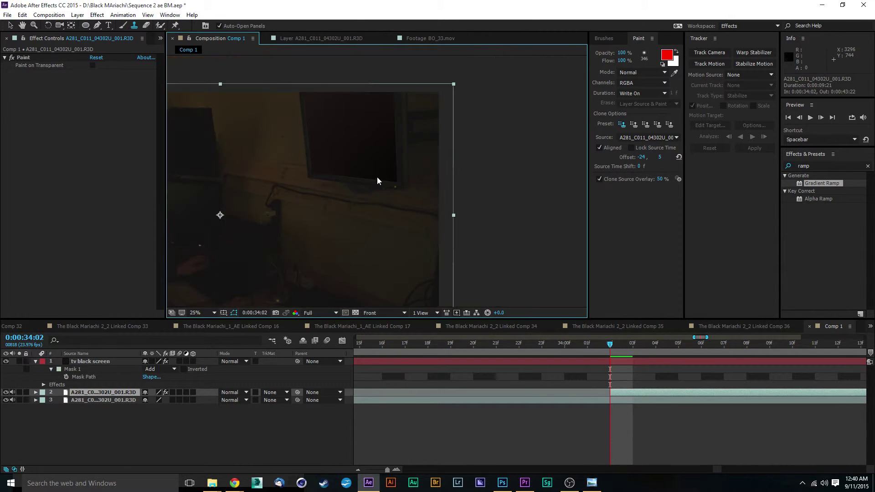
Draw a circular mask about 36 px across on the trimmed footage copy, over the clean bezel just right of the green power light.
left_click(198, 395)
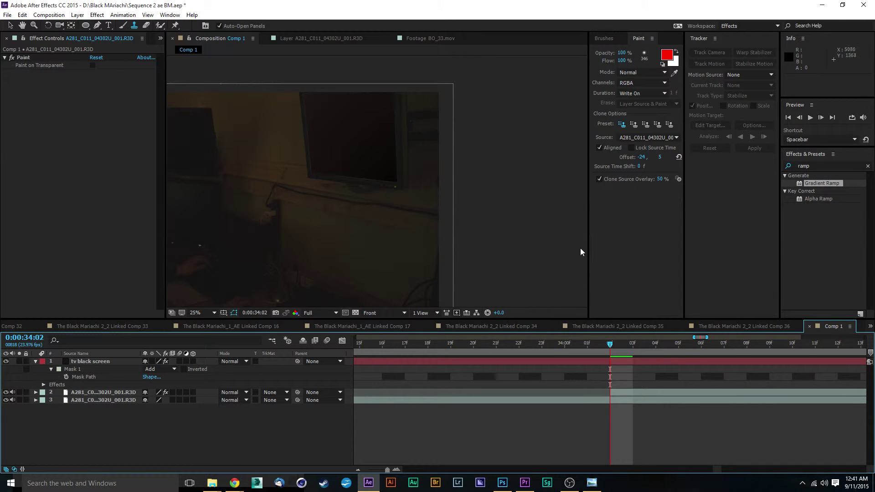
scroll(403, 178, "up", 4)
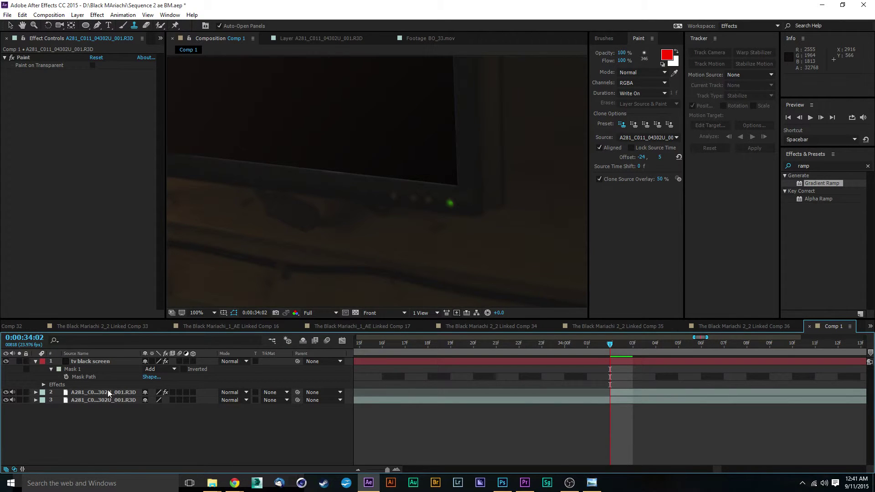
left_click(138, 229)
left_click(85, 26)
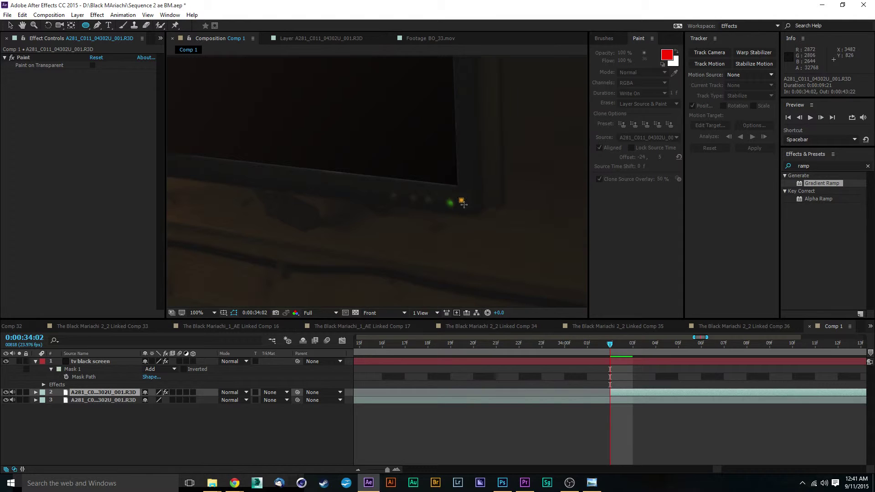
left_click_drag(461, 200, 473, 211)
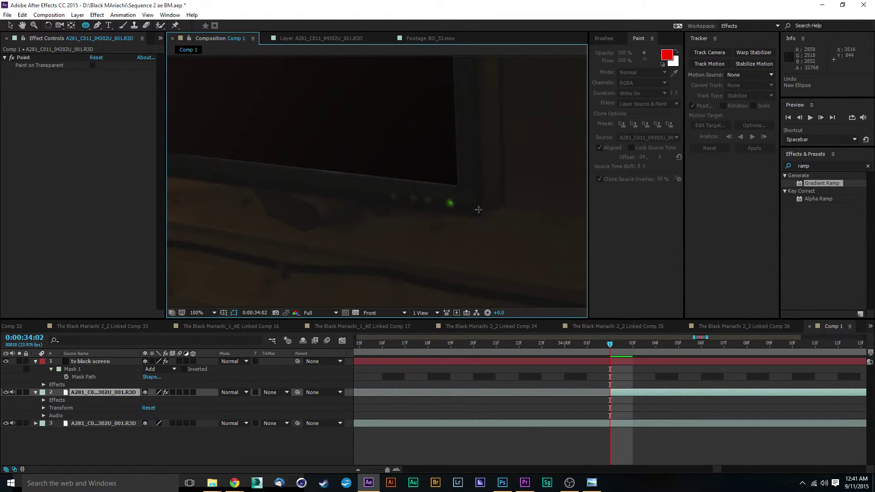
left_click(470, 208)
left_click_drag(469, 208, 471, 209)
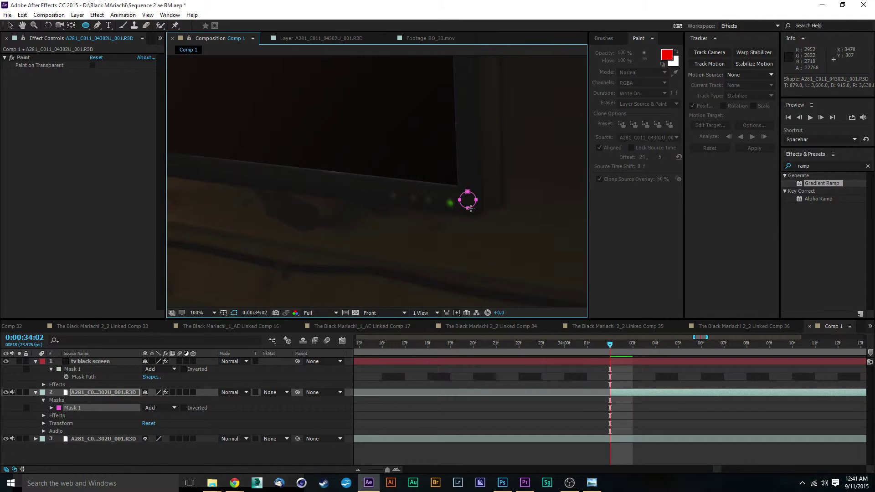
Move the masked footage patch by -40, 5 px so that it covers the green power light.
key("v")
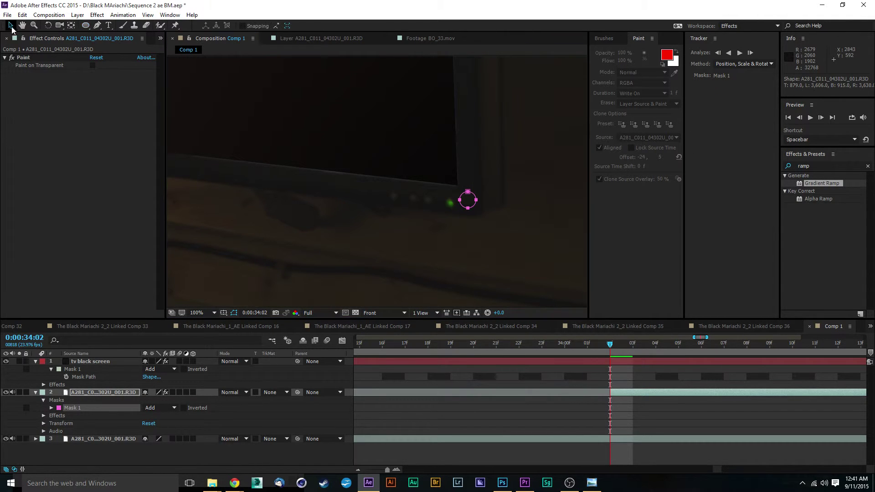
double_click(469, 203)
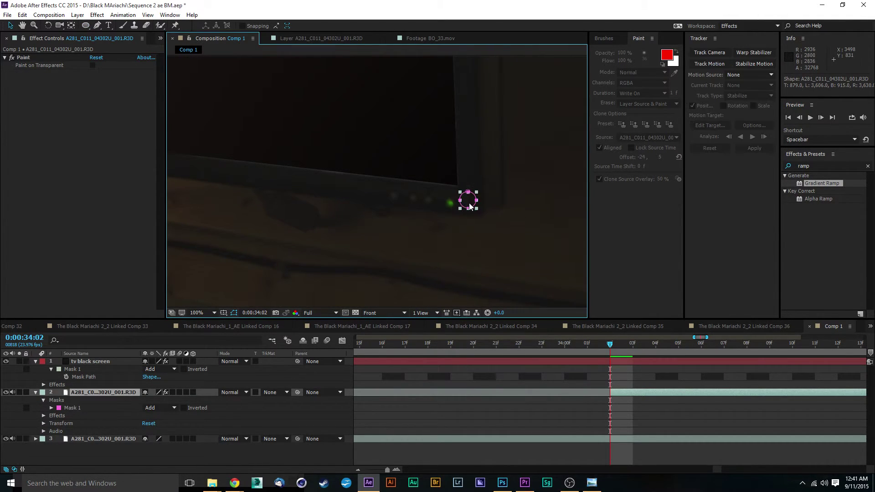
left_click_drag(471, 205, 451, 208)
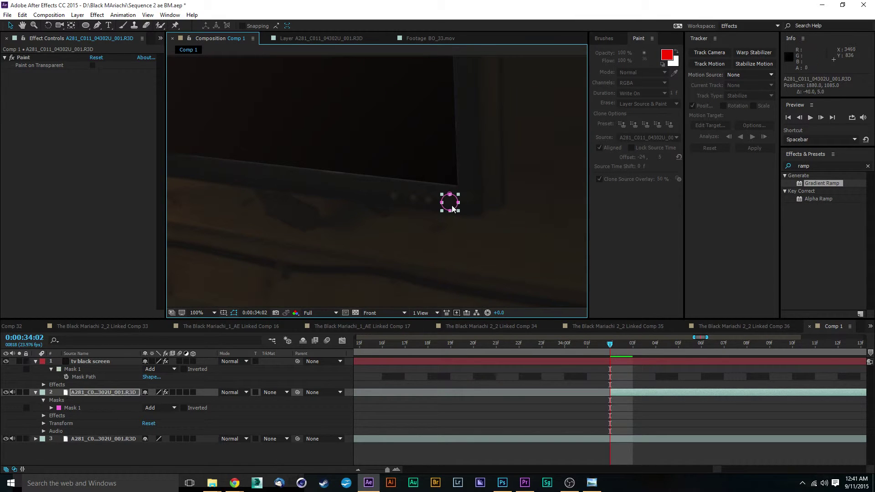
Feather the bezel patch's mask by 7 pixels and view the result without the mask outline in Comp 1.
key("f")
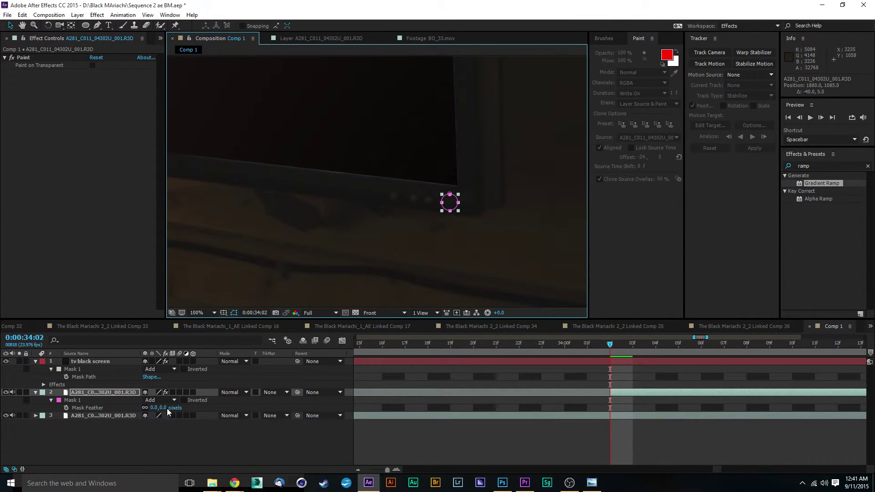
left_click_drag(163, 408, 166, 408)
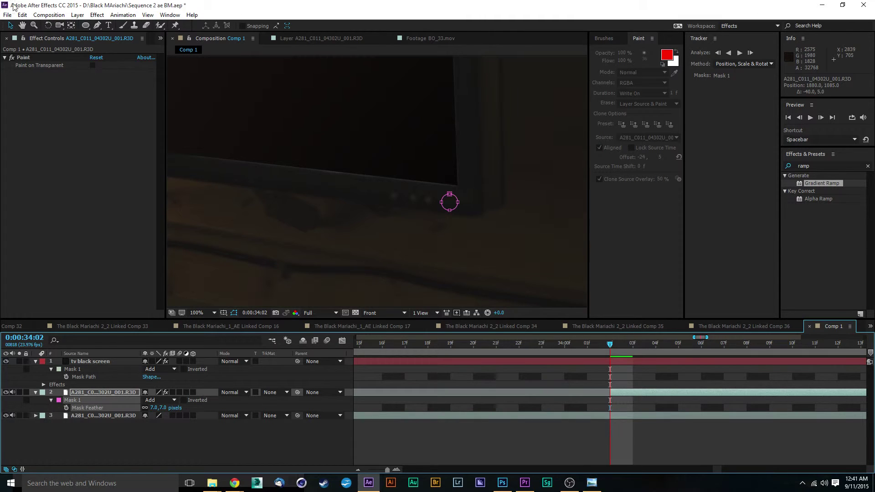
double_click(522, 257)
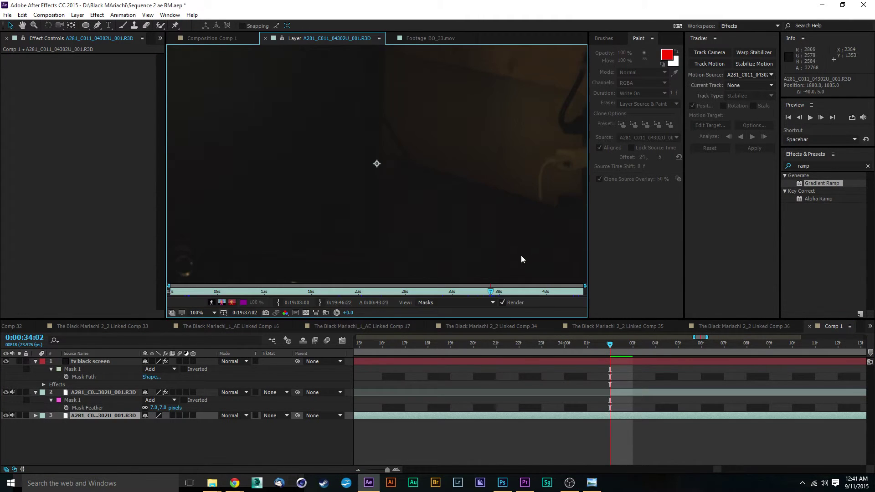
left_click(224, 38)
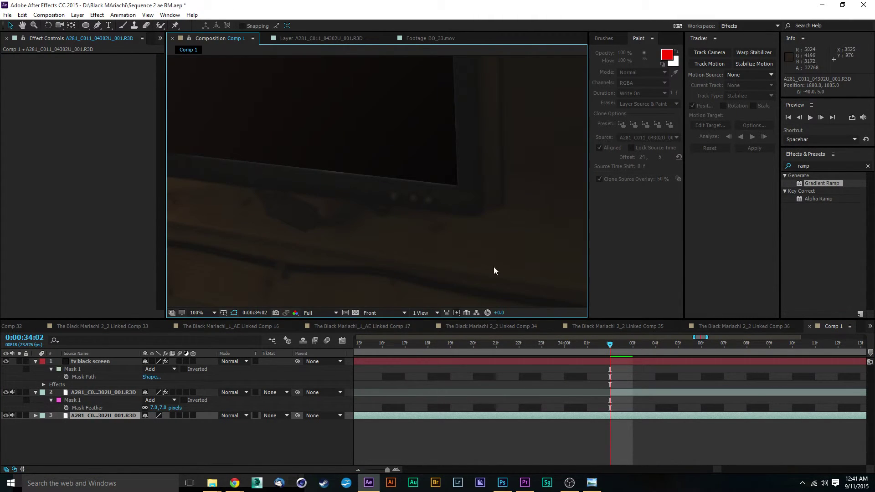
View the whole shot and preview the monitor switch-off from 0:00:33:20.
scroll(487, 177, "down", 6)
left_click(515, 189)
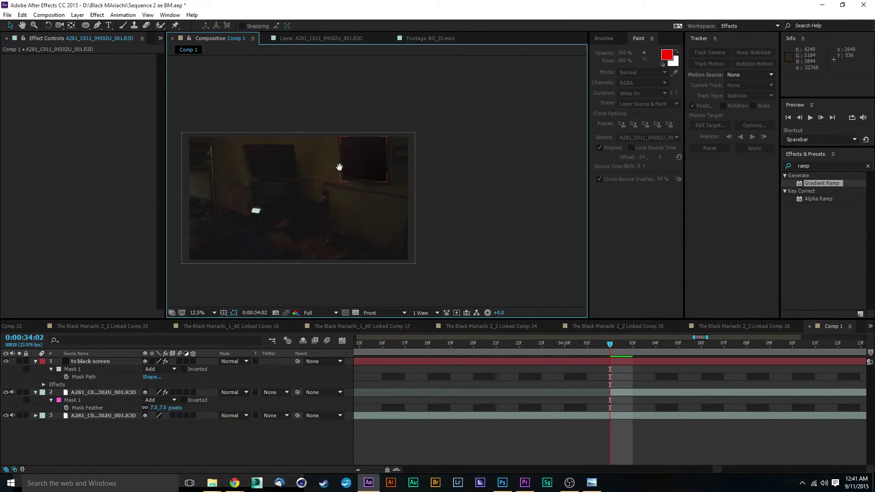
left_click_drag(354, 157, 400, 171)
scroll(401, 171, "up", 2)
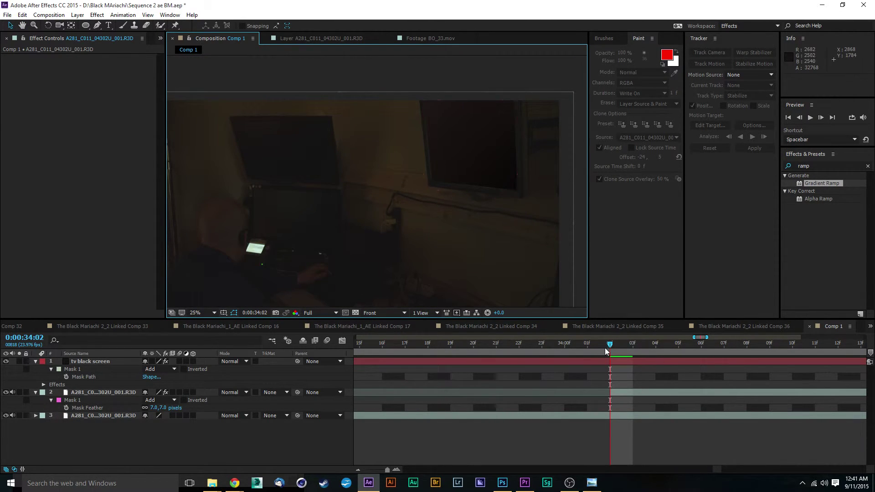
left_click_drag(606, 349, 473, 354)
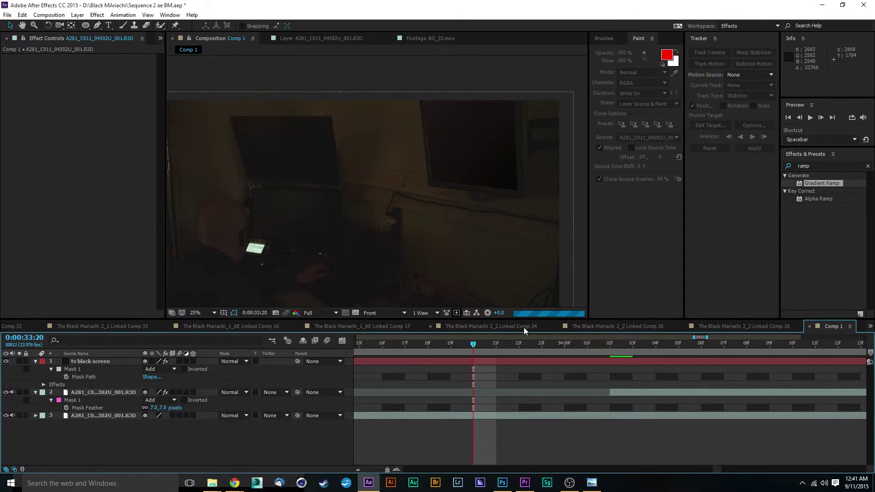
key("space")
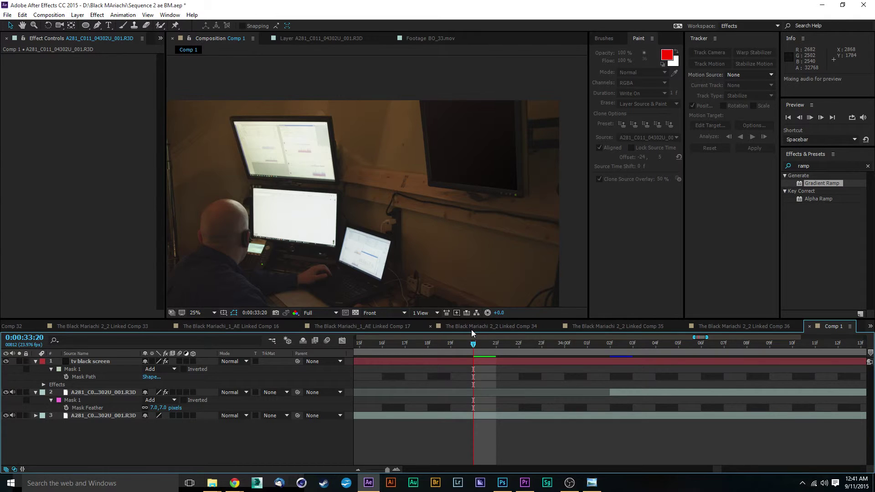
Trim the start of the tv black screen layer to 0:00:34:02, in line with the trimmed footage copy.
left_click_drag(474, 344, 615, 360)
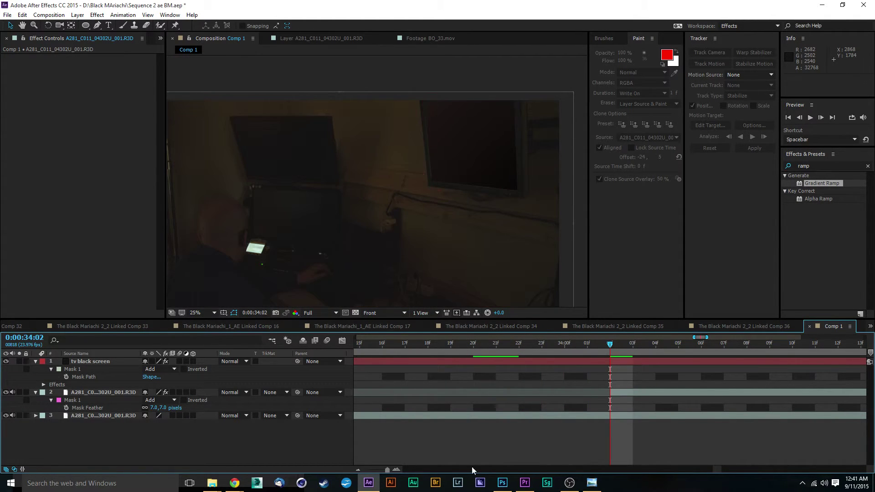
left_click_drag(388, 470, 353, 476)
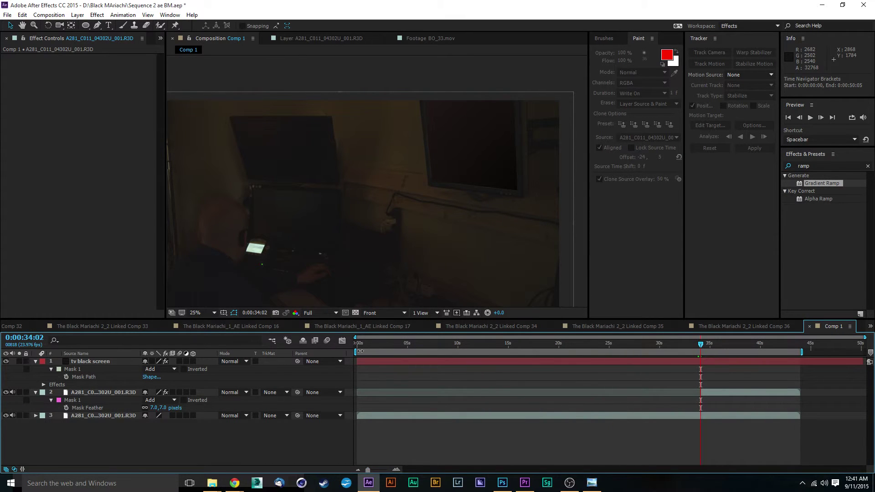
left_click_drag(358, 361, 703, 360)
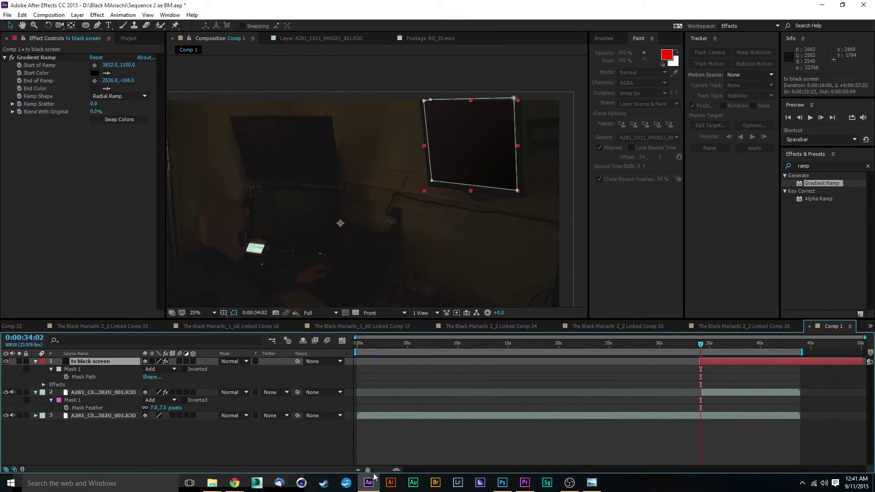
left_click_drag(369, 471, 387, 470)
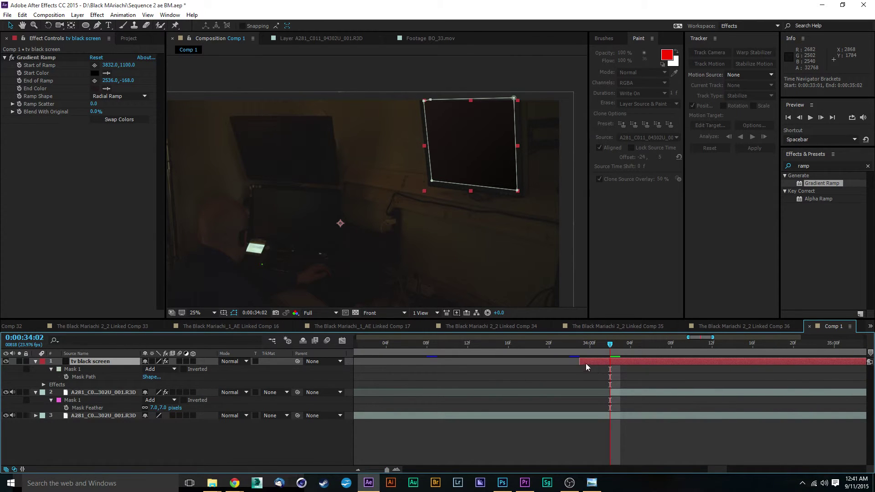
left_click_drag(580, 362, 607, 363)
Preview the shot from 0:00:33:03 into the monitor switch-off and save the project.
left_click(378, 347)
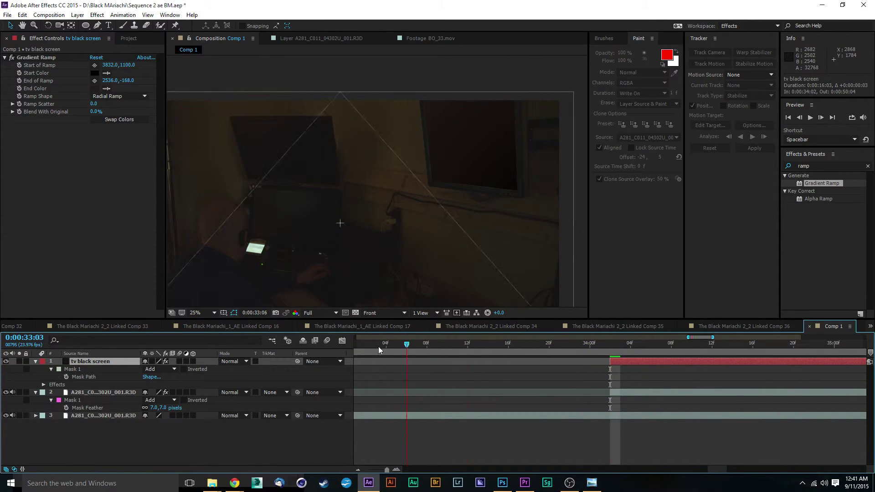
left_click_drag(387, 470, 372, 471)
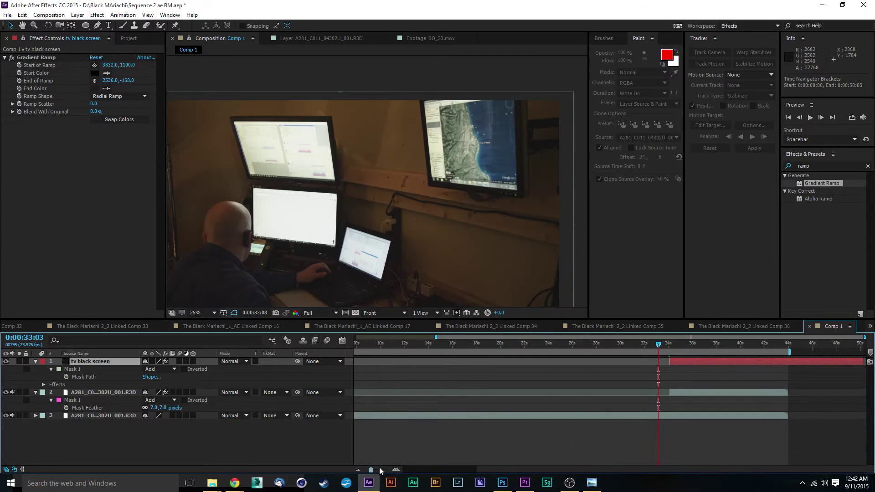
key("space")
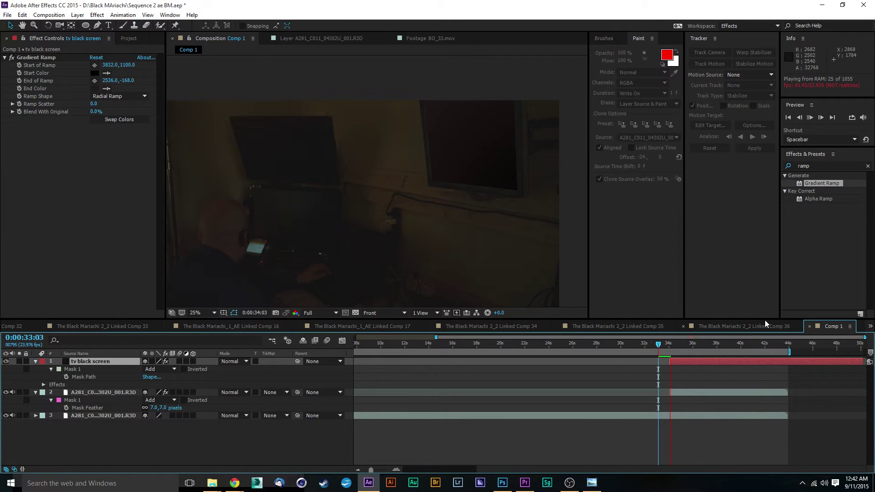
key("ctrl+s")
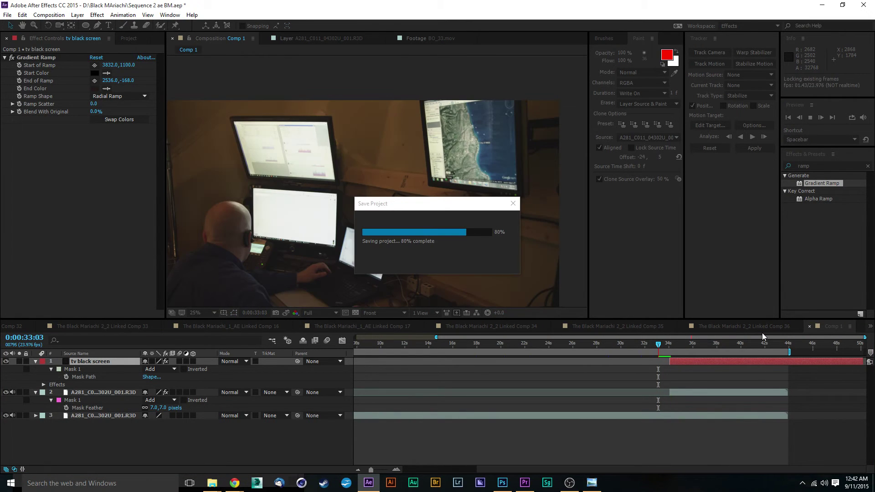
Replay the switch-off, then inspect the covered wall monitor at 0:00:34:03 with no layer selected.
key("space")
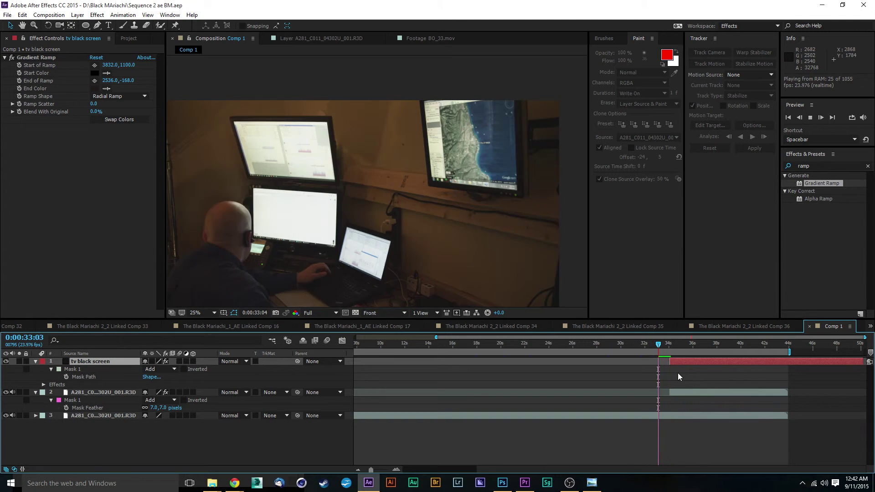
key("space")
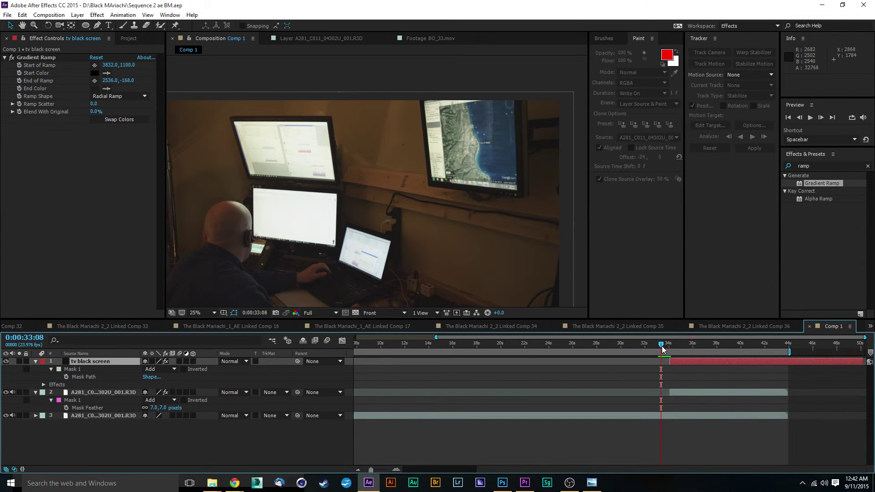
left_click_drag(667, 346, 670, 346)
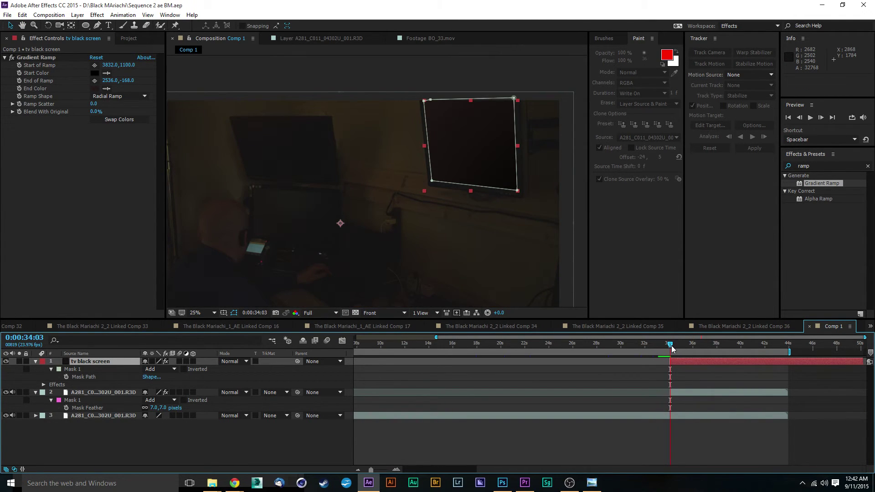
left_click(518, 72)
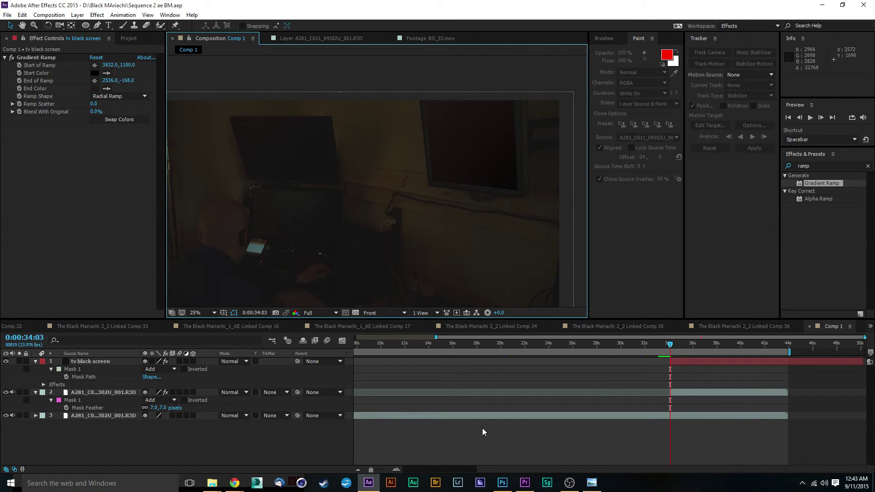
Switch to Chrome, read the part 7 live stream notice on the Avid Productions 479 Films page, then return to After Effects.
mouse_move(234, 482)
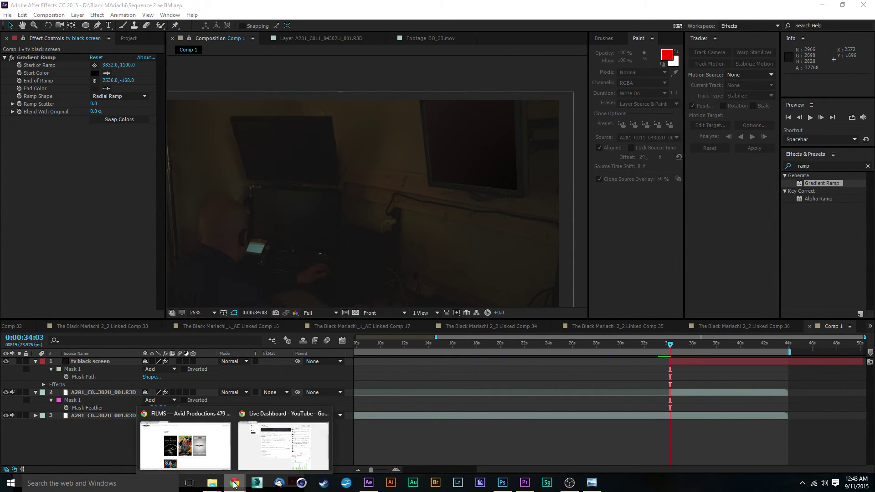
left_click(167, 444)
scroll(475, 157, "down", 10)
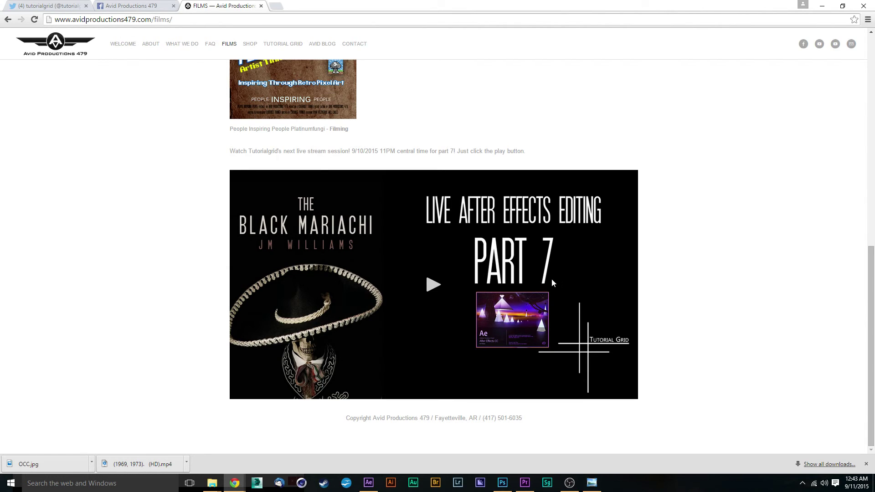
left_click_drag(234, 148, 486, 151)
left_click_drag(360, 153, 380, 151)
left_click(366, 149)
left_click_drag(350, 151, 379, 158)
left_click(825, 6)
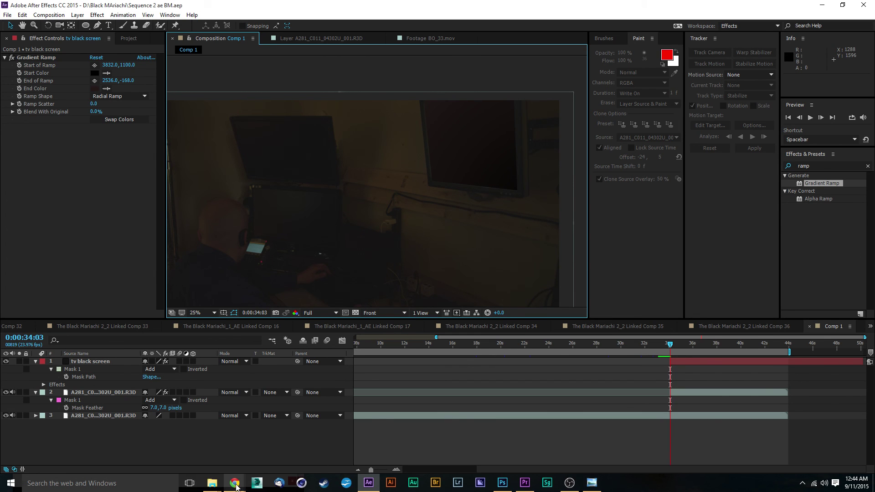
Switch back to Chrome and look over the Shop page of the Avid Productions 479 site.
mouse_move(236, 484)
left_click(217, 449)
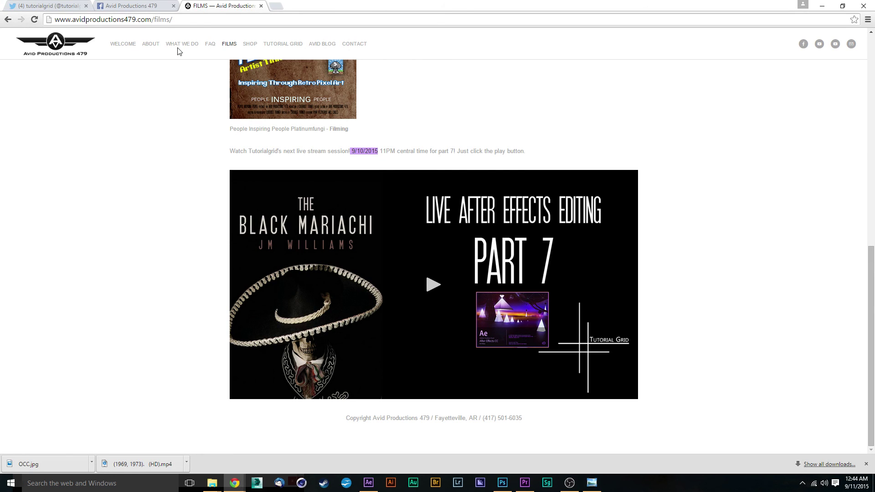
mouse_move(220, 48)
left_click(250, 44)
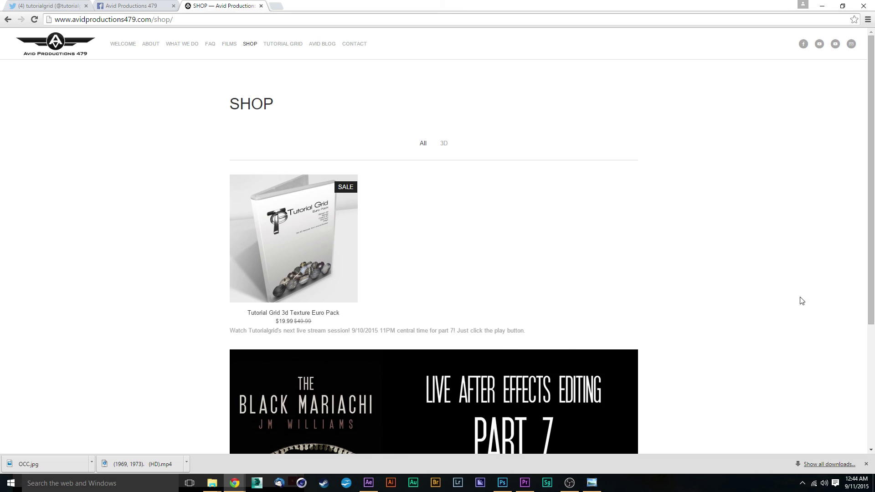
scroll(799, 301, "down", 4)
scroll(828, 313, "up", 4)
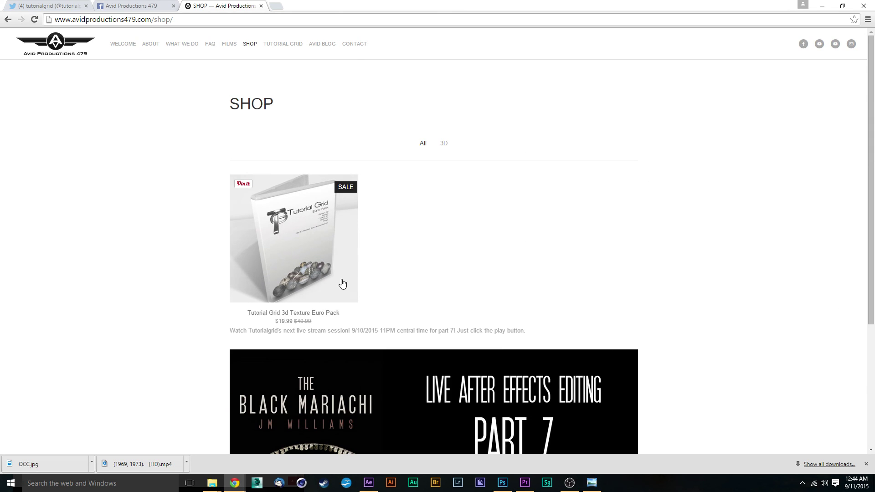